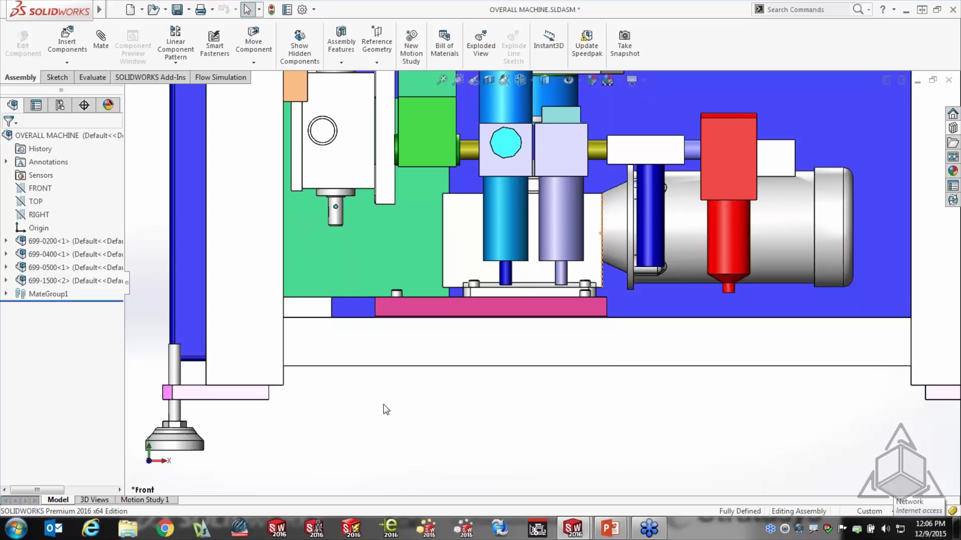
pyautogui.moveTo(383, 405); pyautogui.dragTo(602, 272)
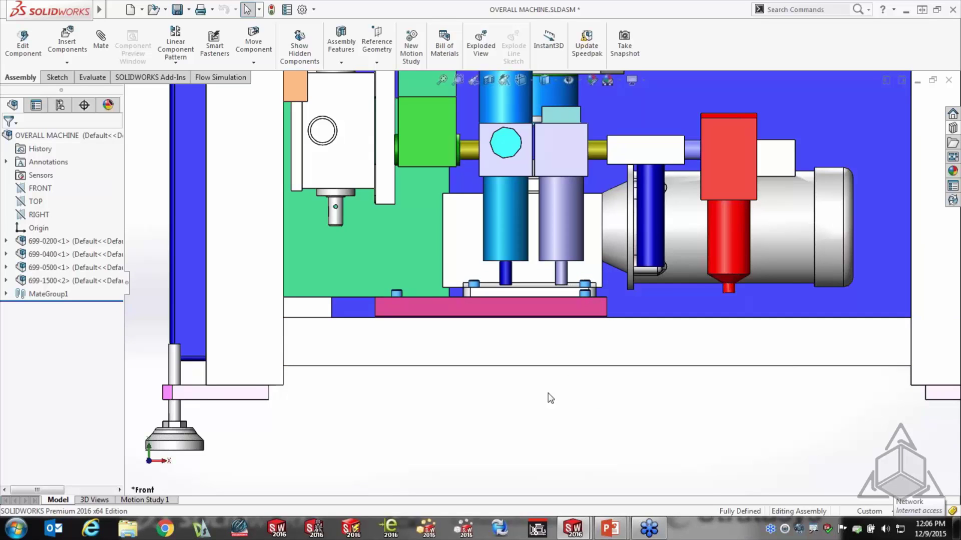
pyautogui.moveTo(623, 374); pyautogui.dragTo(671, 301, button='middle')
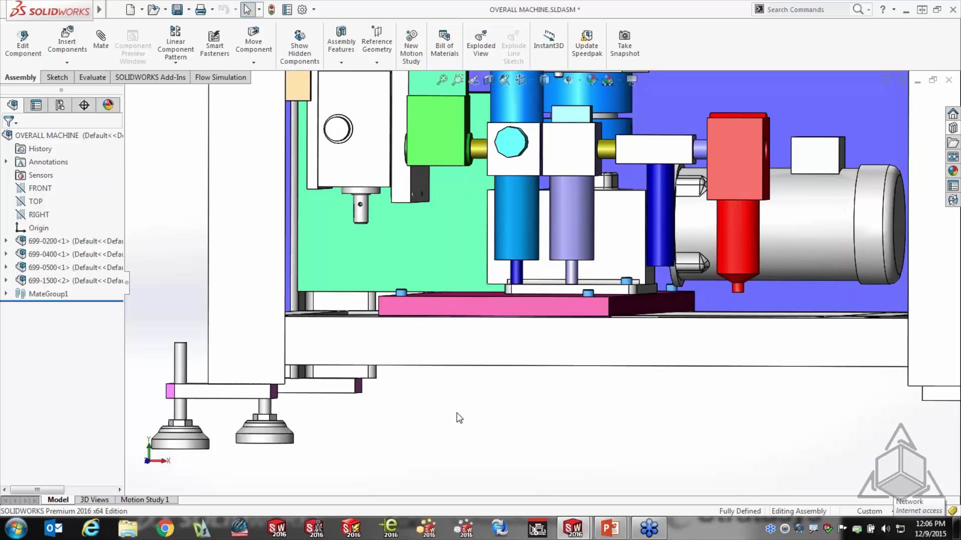
pyautogui.click(149, 460)
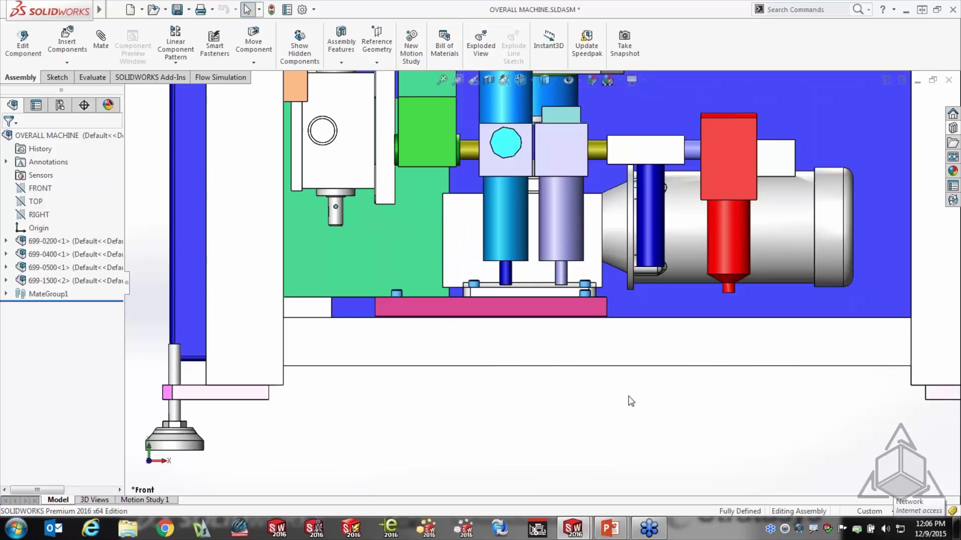
pyautogui.click(528, 417)
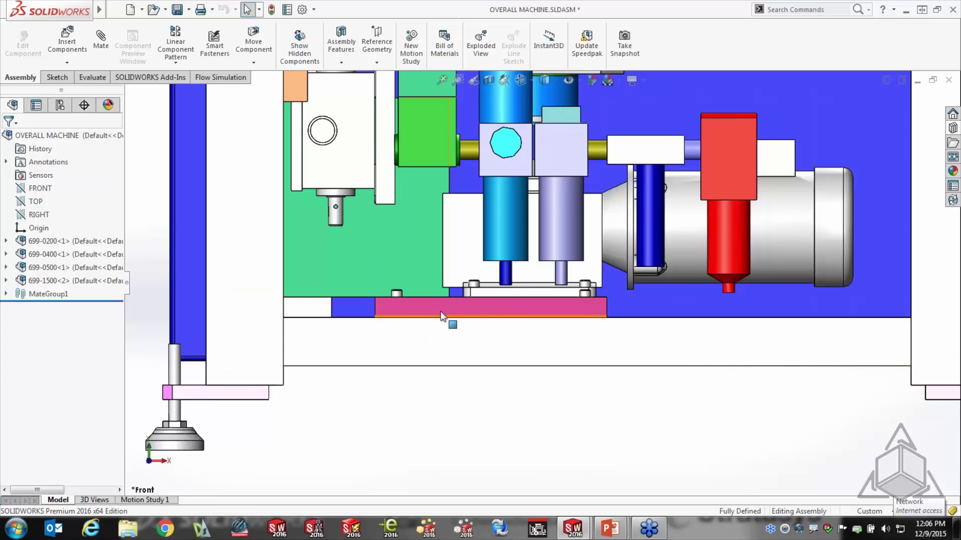
# Step: Zoom in on the transformer, select it and try dragging it; it stays fixed as fully defined
pyautogui.scroll(3, 395, 266)
pyautogui.scroll(-5, 430, 287)
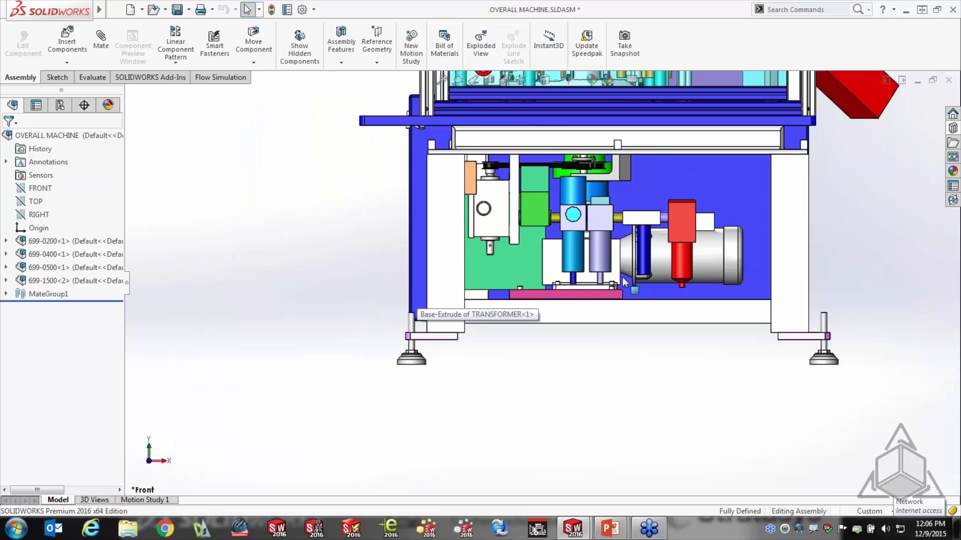
pyautogui.scroll(6, 618, 281)
pyautogui.scroll(3, 431, 302)
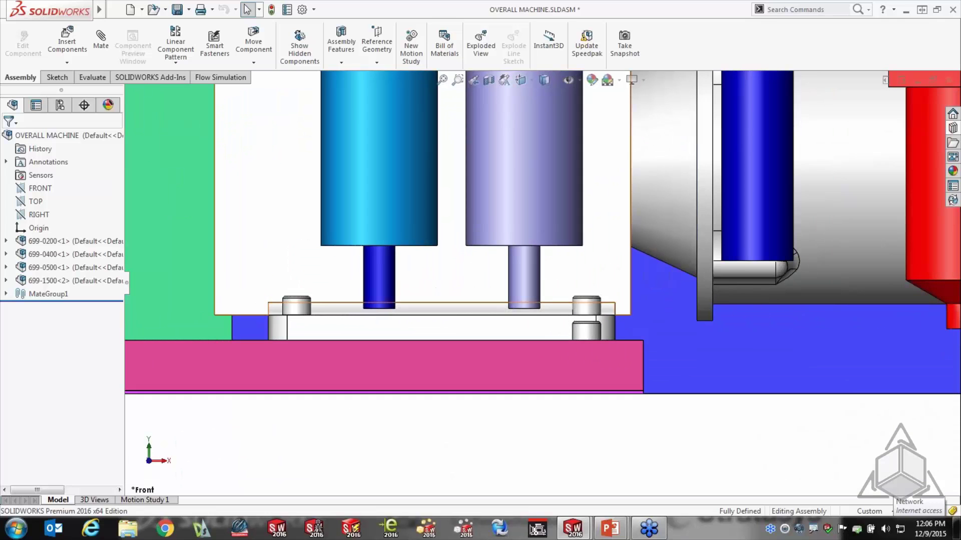
pyautogui.keyDown('ctrl'); pyautogui.moveTo(431, 303); pyautogui.dragTo(565, 317, button='middle'); pyautogui.keyUp('ctrl')
pyautogui.click(185, 269)
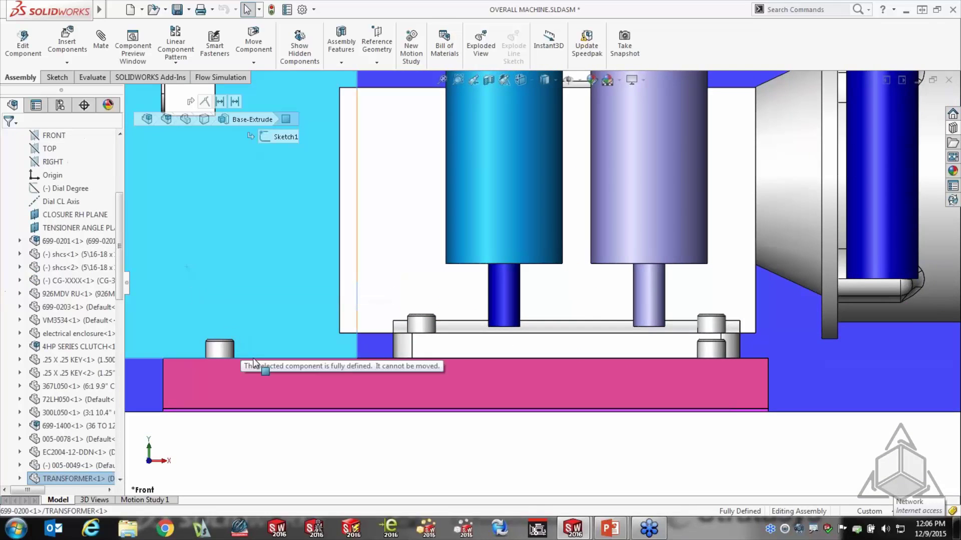
pyautogui.moveTo(179, 279); pyautogui.dragTo(430, 423)
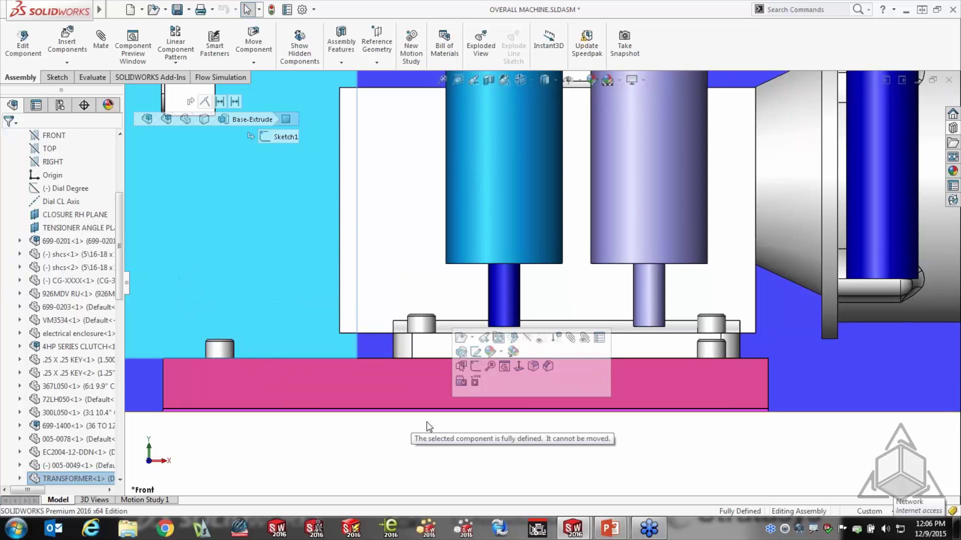
# Step: Zoom back out and deselect the transformer
pyautogui.press('z')
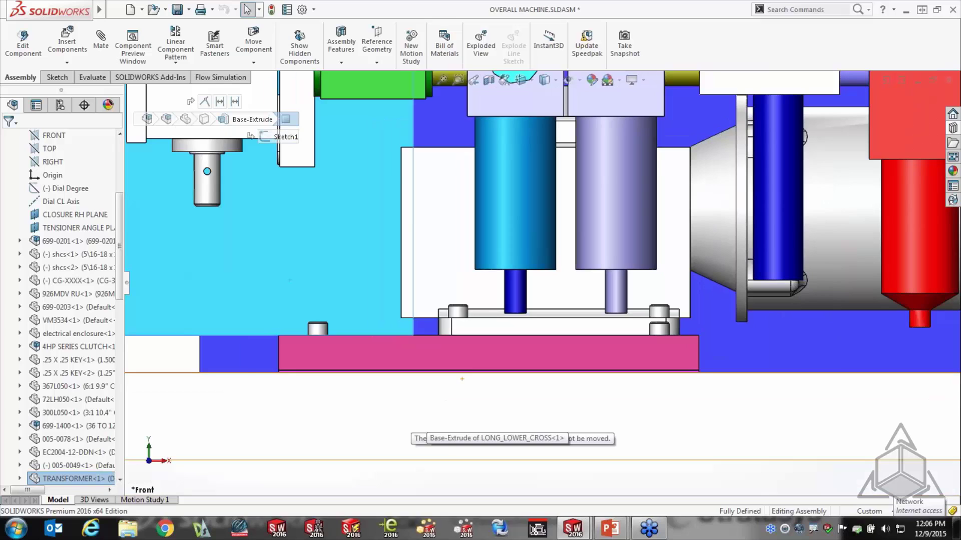
pyautogui.press('z')
pyautogui.click(398, 453)
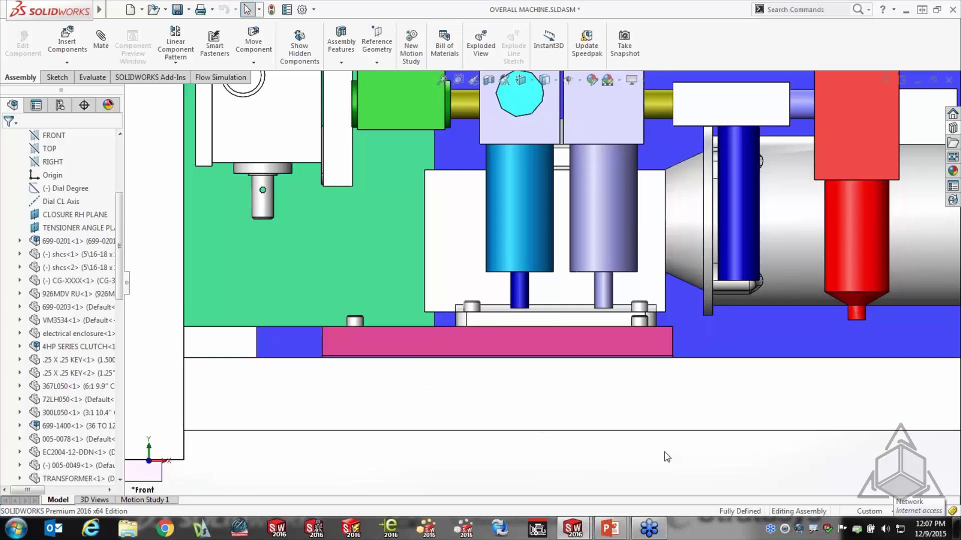
pyautogui.moveTo(338, 447); pyautogui.dragTo(663, 293)
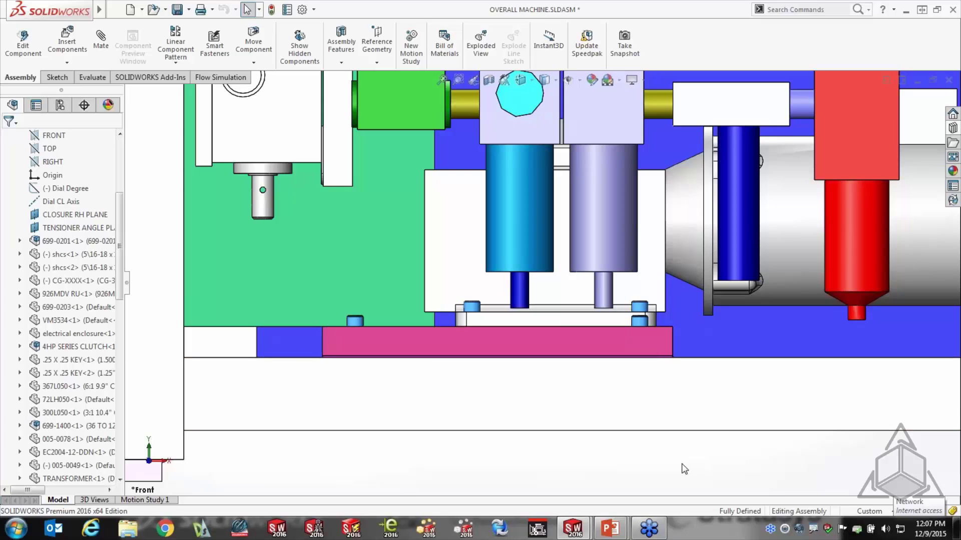
pyautogui.moveTo(682, 464); pyautogui.dragTo(332, 291)
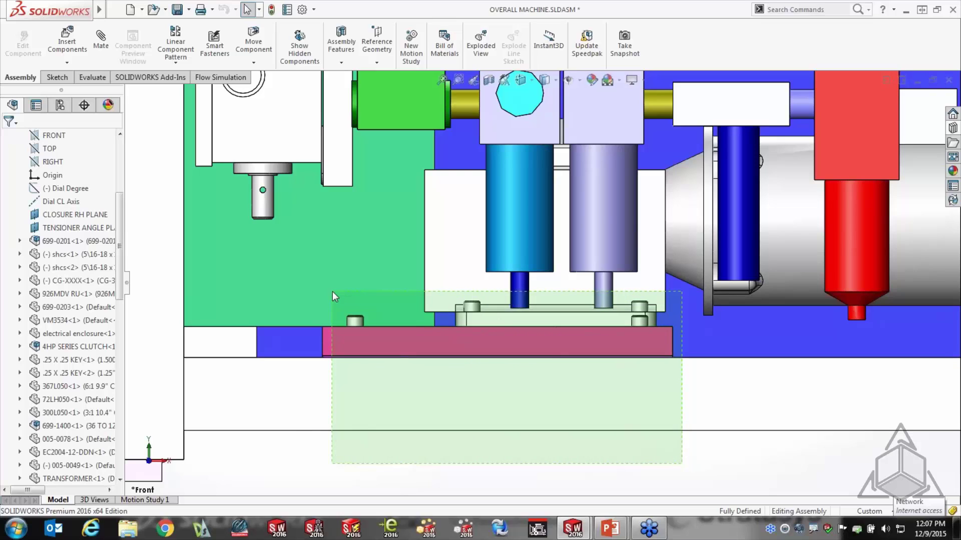
pyautogui.moveTo(333, 292); pyautogui.dragTo(332, 291)
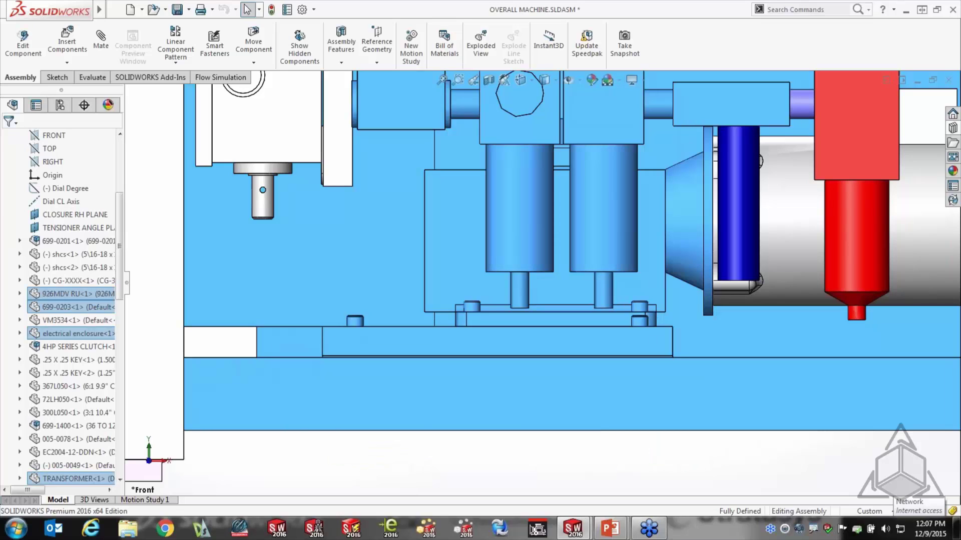
pyautogui.click(462, 446)
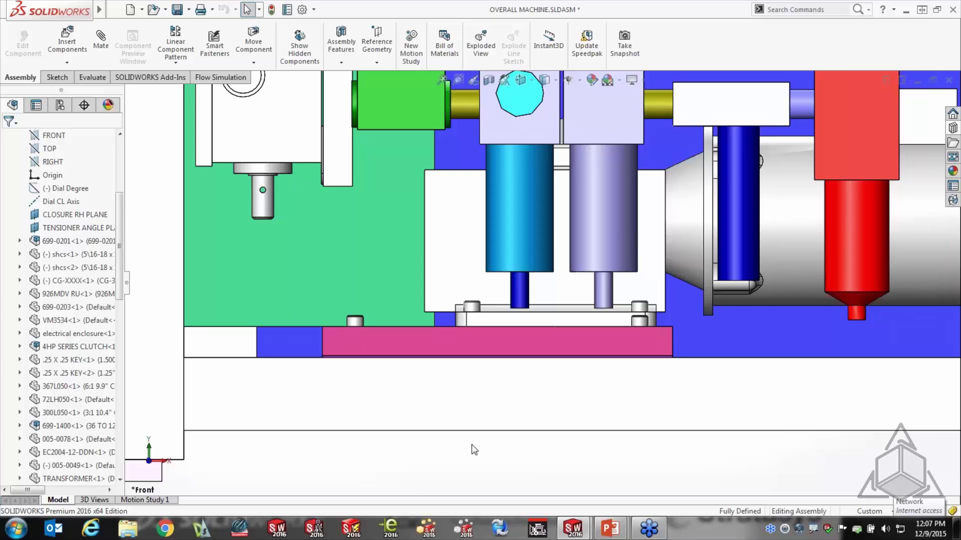
# Step: Switch to Lasso Selection and lasso the LONG_LOWER_CROSS frame member
pyautogui.rightClick(474, 449)
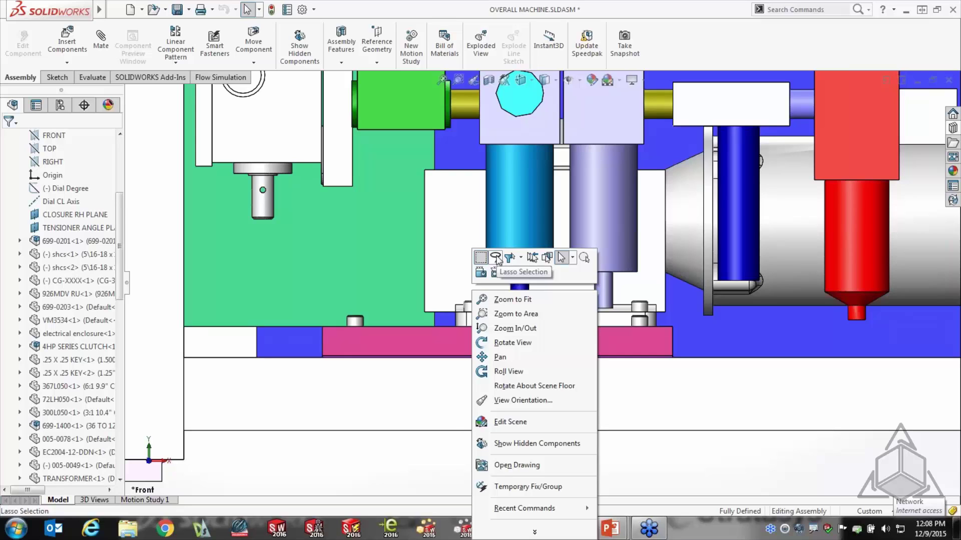
pyautogui.click(496, 258)
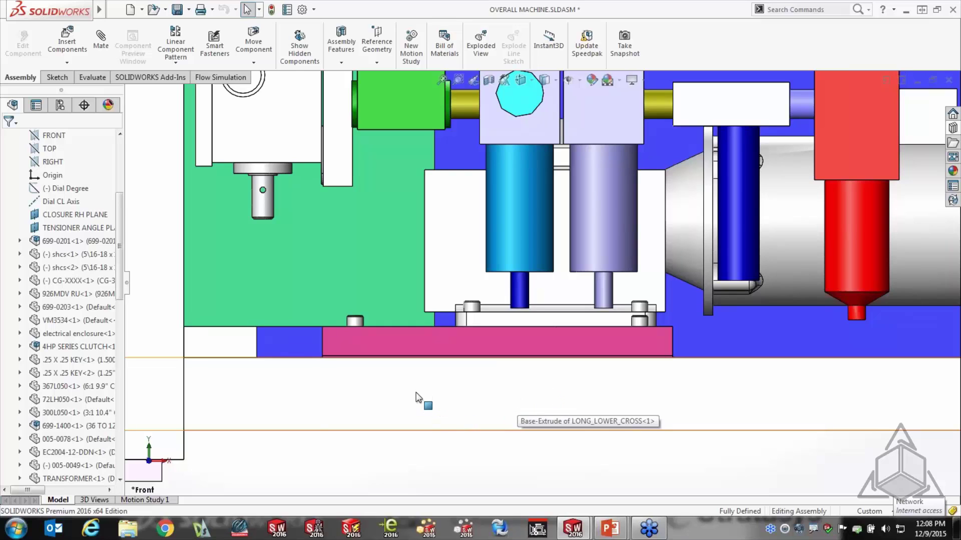
pyautogui.moveTo(419, 398); pyautogui.dragTo(338, 362)
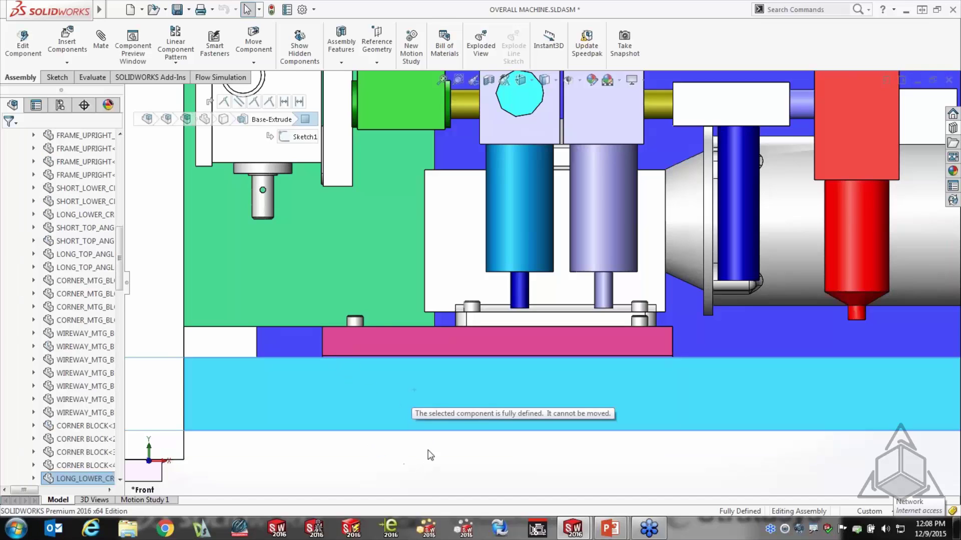
pyautogui.click(449, 452)
pyautogui.moveTo(430, 443)
pyautogui.mouseDown()
pyautogui.moveTo(410, 445)
pyautogui.moveTo(346, 329)
pyautogui.moveTo(353, 307)
pyautogui.moveTo(398, 333)
pyautogui.moveTo(369, 430)
pyautogui.moveTo(330, 323)
pyautogui.moveTo(356, 295)
pyautogui.moveTo(425, 309)
pyautogui.moveTo(486, 287)
pyautogui.moveTo(519, 327)
pyautogui.moveTo(580, 309)
pyautogui.moveTo(602, 321)
pyautogui.moveTo(642, 286)
pyautogui.moveTo(695, 359)
pyautogui.moveTo(685, 378)
pyautogui.moveTo(584, 418)
pyautogui.moveTo(431, 456)
pyautogui.mouseUp()
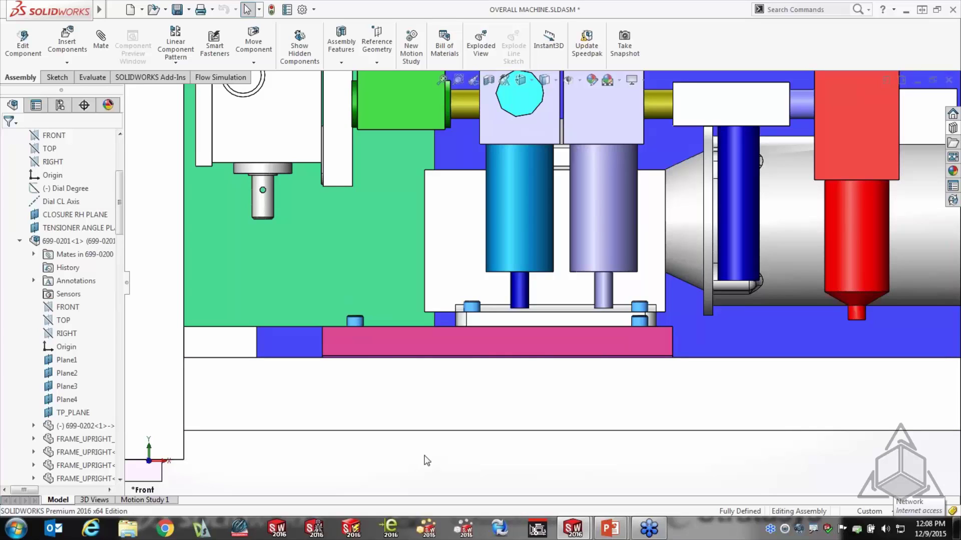
pyautogui.moveTo(473, 450)
pyautogui.mouseDown(button='right')
pyautogui.moveTo(637, 449)
pyautogui.moveTo(688, 421)
pyautogui.moveTo(684, 306)
pyautogui.moveTo(644, 291)
pyautogui.moveTo(378, 295)
pyautogui.moveTo(328, 326)
pyautogui.moveTo(374, 387)
pyautogui.moveTo(483, 453)
pyautogui.mouseUp(button='right')
pyautogui.moveTo(401, 455)
pyautogui.mouseDown()
pyautogui.moveTo(347, 387)
pyautogui.moveTo(328, 331)
pyautogui.moveTo(337, 303)
pyautogui.moveTo(355, 289)
pyautogui.moveTo(373, 356)
pyautogui.moveTo(378, 345)
pyautogui.moveTo(379, 454)
pyautogui.moveTo(328, 326)
pyautogui.moveTo(346, 294)
pyautogui.moveTo(393, 302)
pyautogui.moveTo(457, 283)
pyautogui.moveTo(489, 289)
pyautogui.moveTo(499, 334)
pyautogui.moveTo(404, 455)
pyautogui.mouseUp()
pyautogui.click(493, 457)
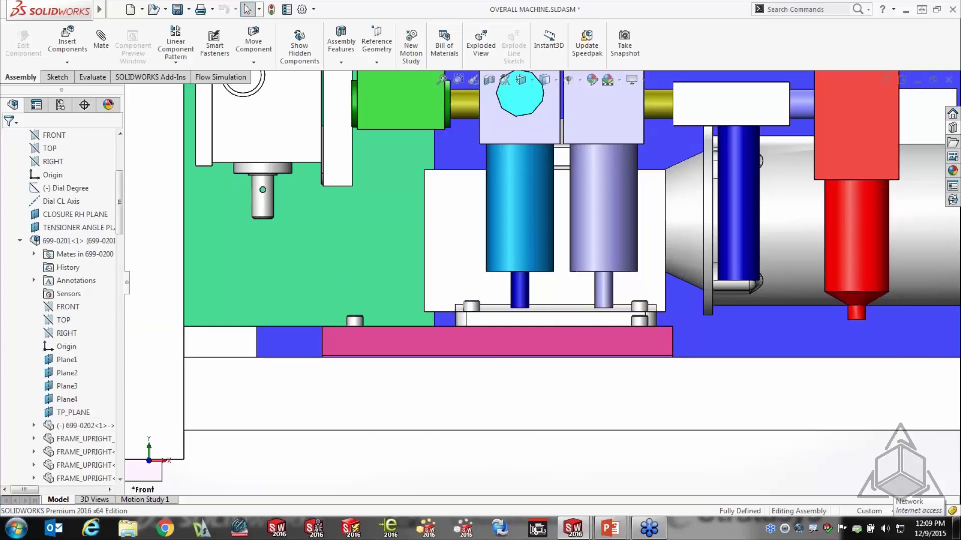
# Step: Choose Magnified Selection from the shortcut bar's Select flyout
pyautogui.rightClick(496, 251)
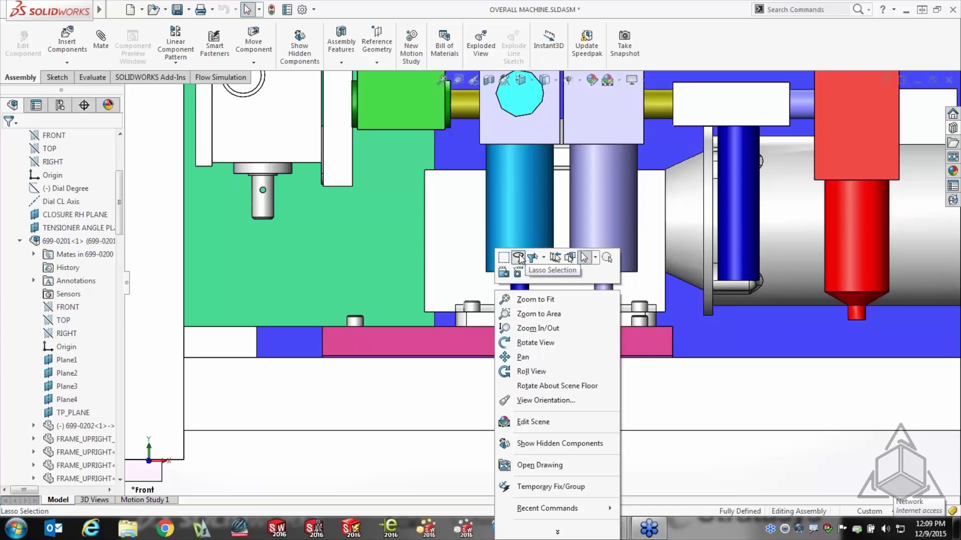
pyautogui.click(596, 258)
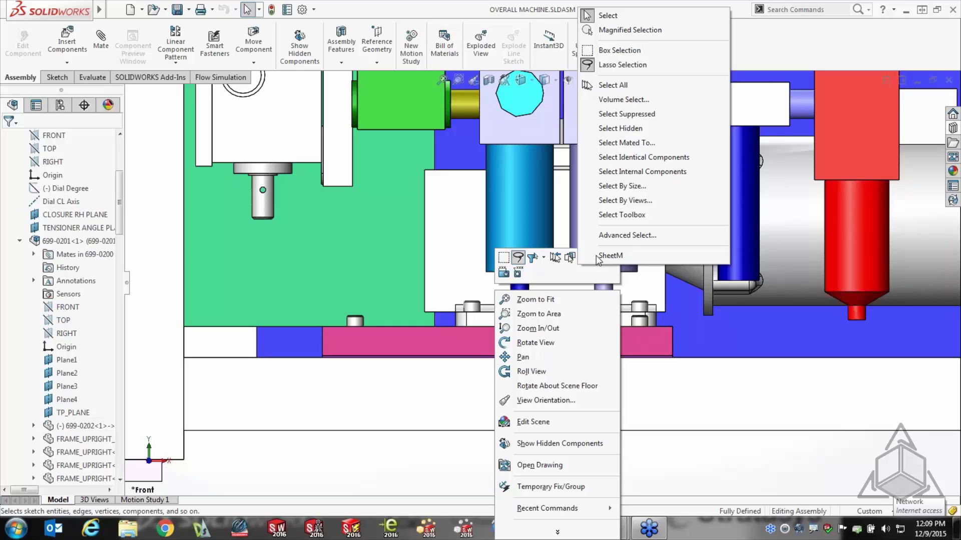
pyautogui.click(638, 31)
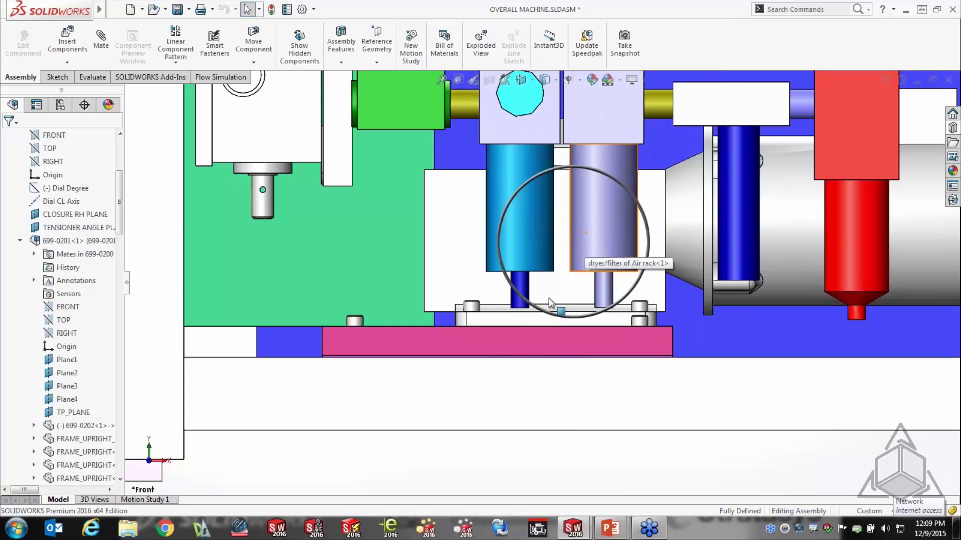
# Step: Zoom out to the whole lower frame and turn the magnifying lens back on
pyautogui.scroll(5, 566, 310)
pyautogui.scroll(1, 567, 314)
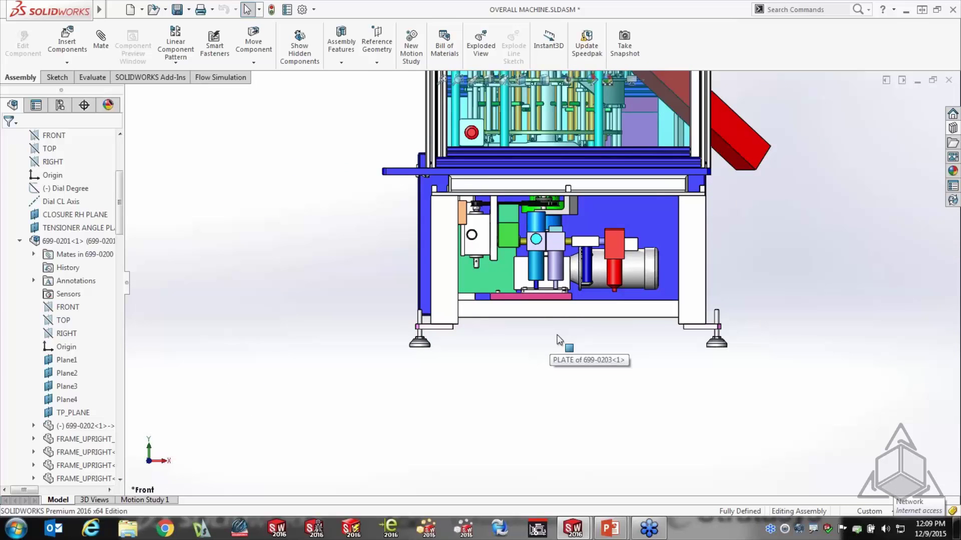
pyautogui.rightClick(553, 290)
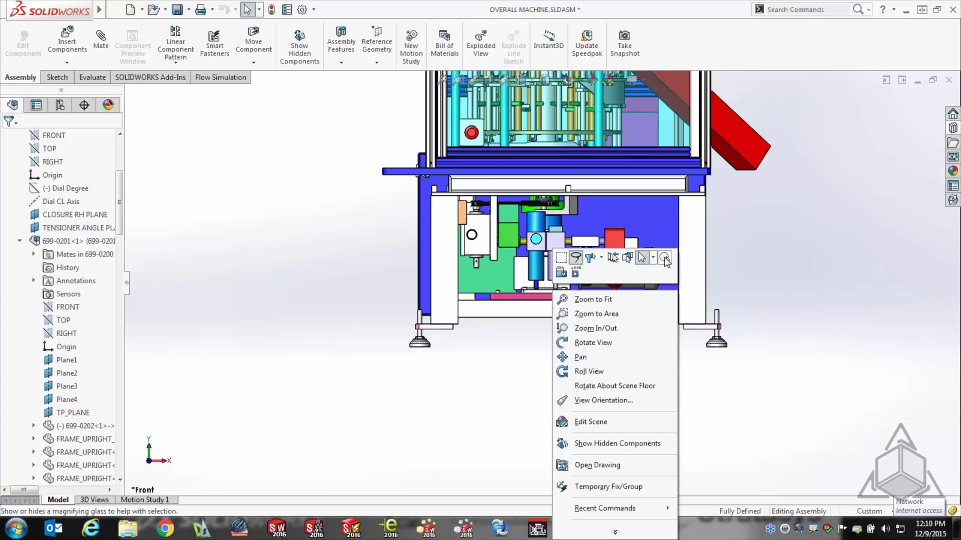
pyautogui.click(457, 435)
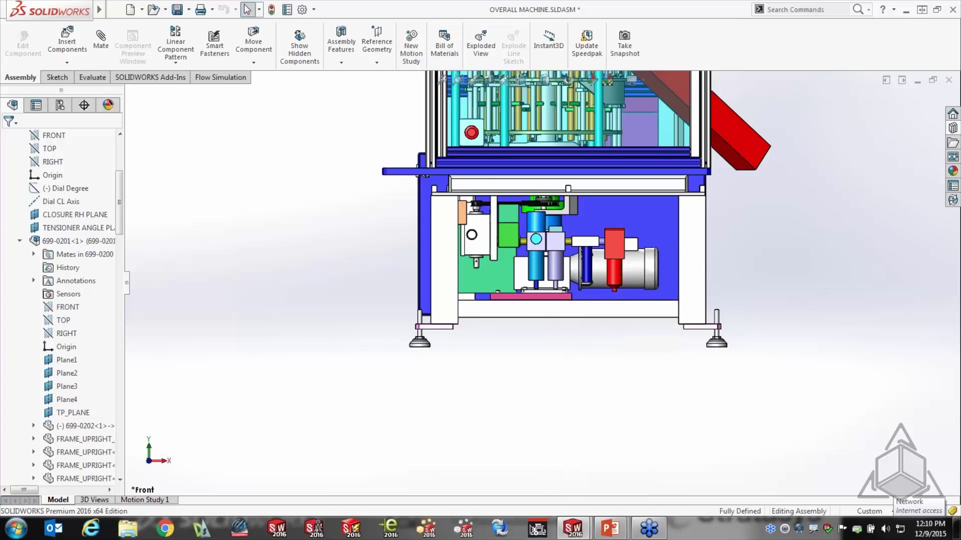
pyautogui.press('g')
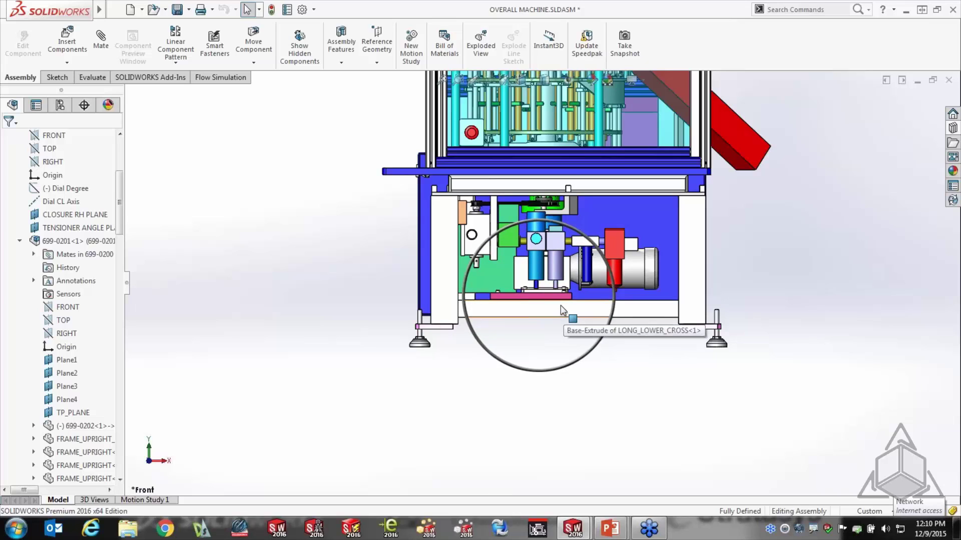
# Step: Magnify within the lens and select screw shcs<5> on the pink plate (.56250 in diameter)
pyautogui.scroll(-4, 567, 295)
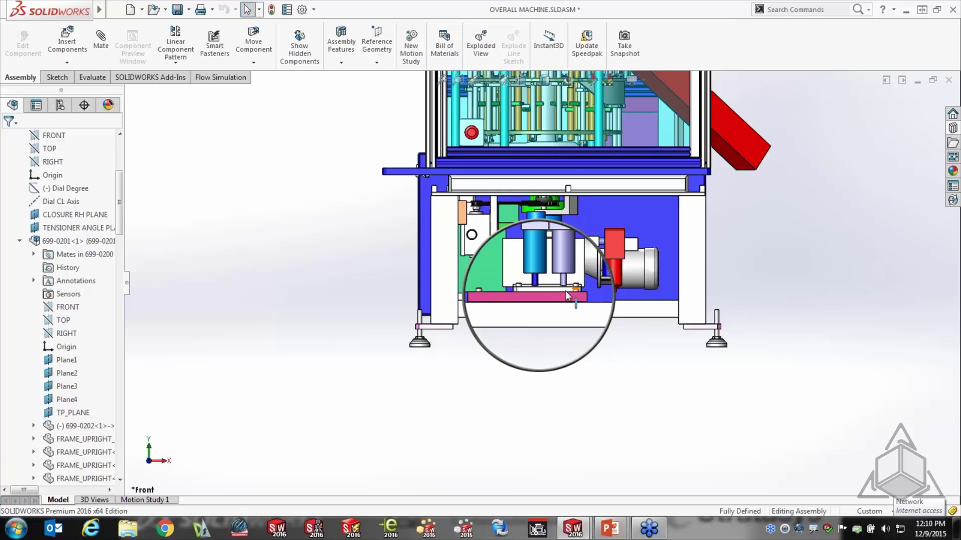
pyautogui.scroll(-2, 580, 296)
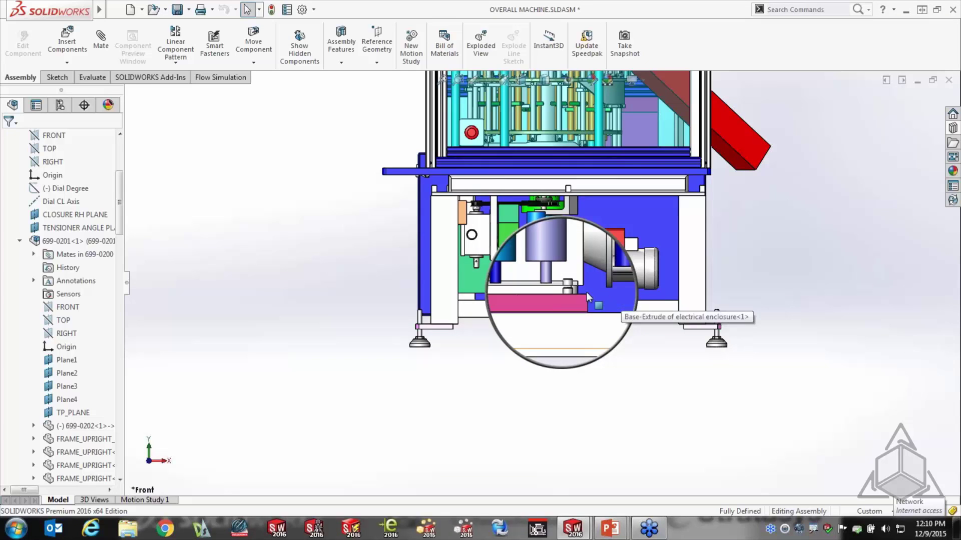
pyautogui.scroll(-1, 588, 297)
pyautogui.click(571, 280)
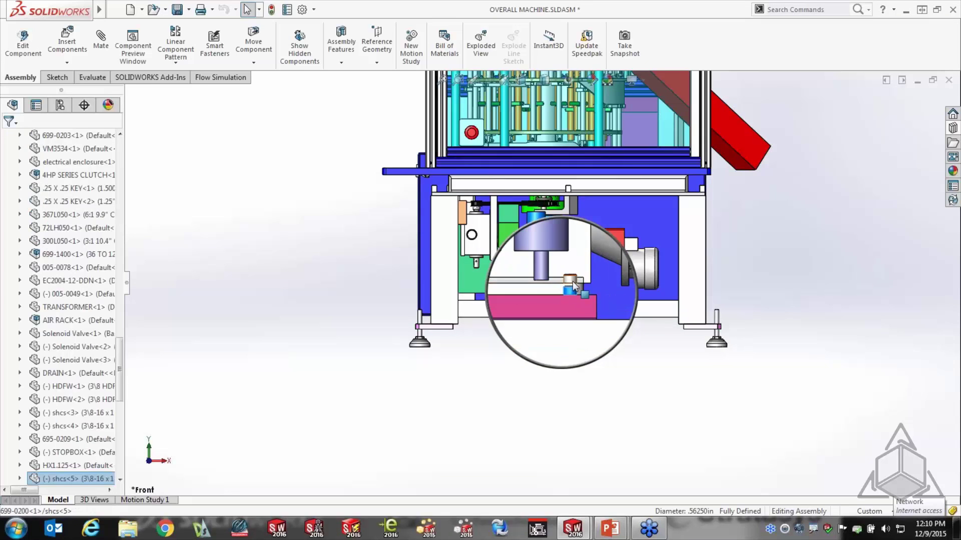
# Step: Select several shcs screws through the magnifier, including shcs<11> on the left side
pyautogui.keyDown('ctrl'); pyautogui.click(572, 287); pyautogui.keyUp('ctrl')
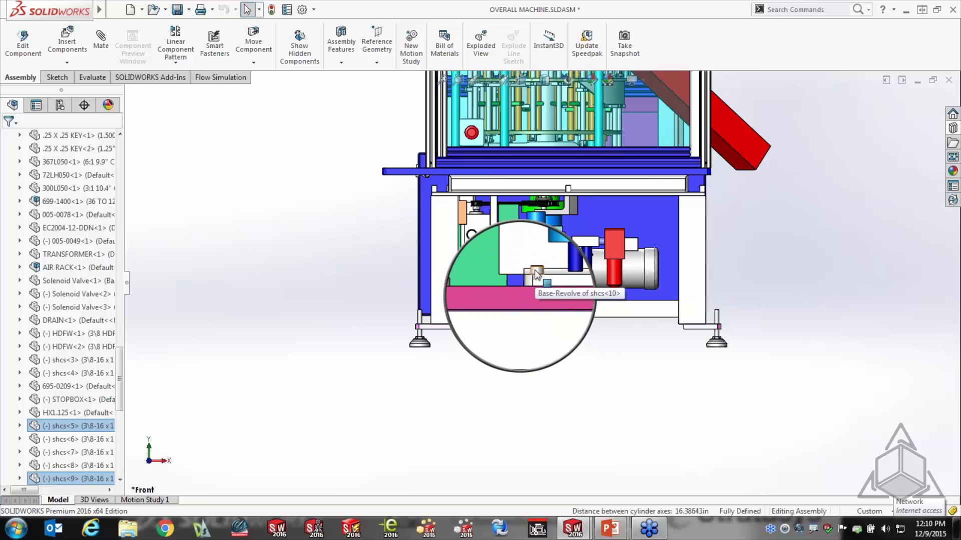
pyautogui.keyDown('ctrl'); pyautogui.click(536, 274); pyautogui.keyUp('ctrl')
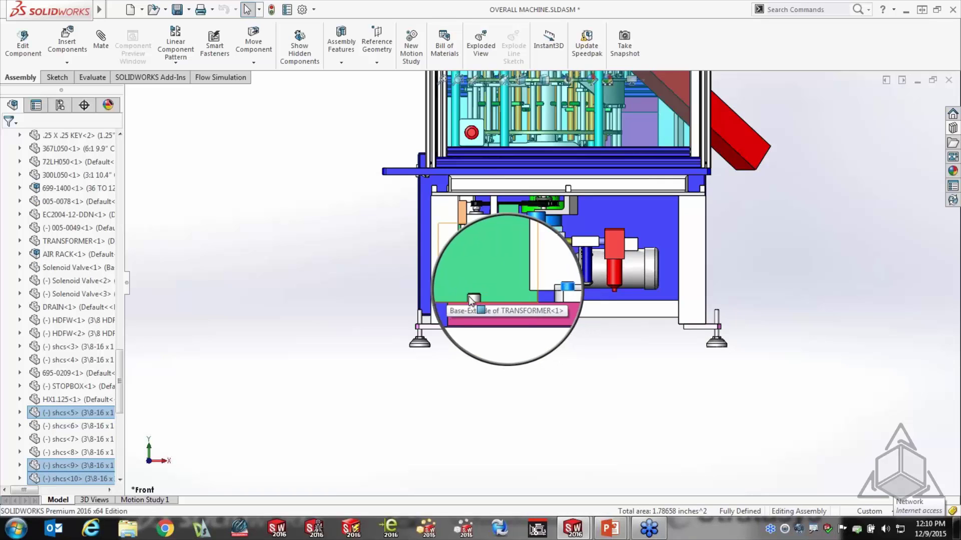
pyautogui.keyDown('ctrl'); pyautogui.click(474, 298); pyautogui.keyUp('ctrl')
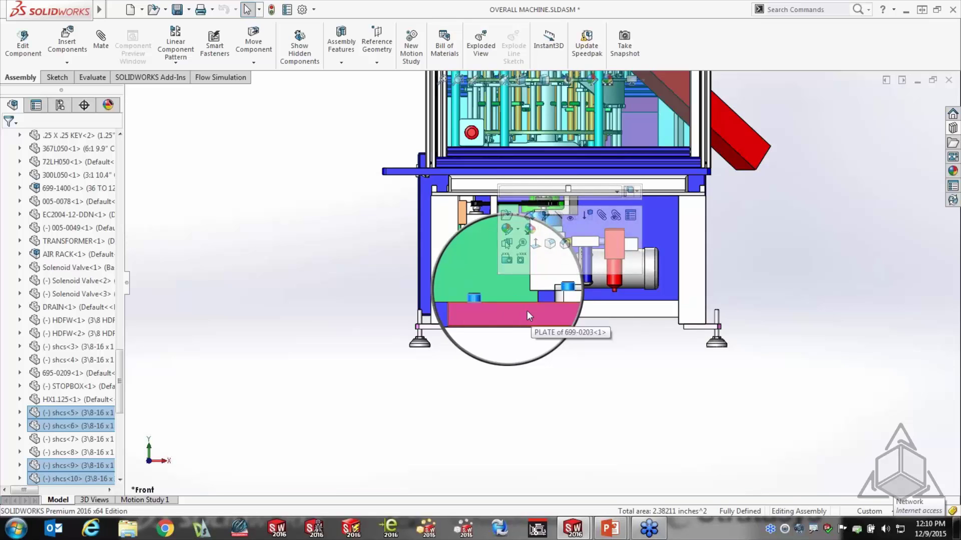
pyautogui.moveTo(527, 311); pyautogui.dragTo(498, 314, button='middle')
pyautogui.moveTo(642, 315); pyautogui.dragTo(624, 284, button='middle')
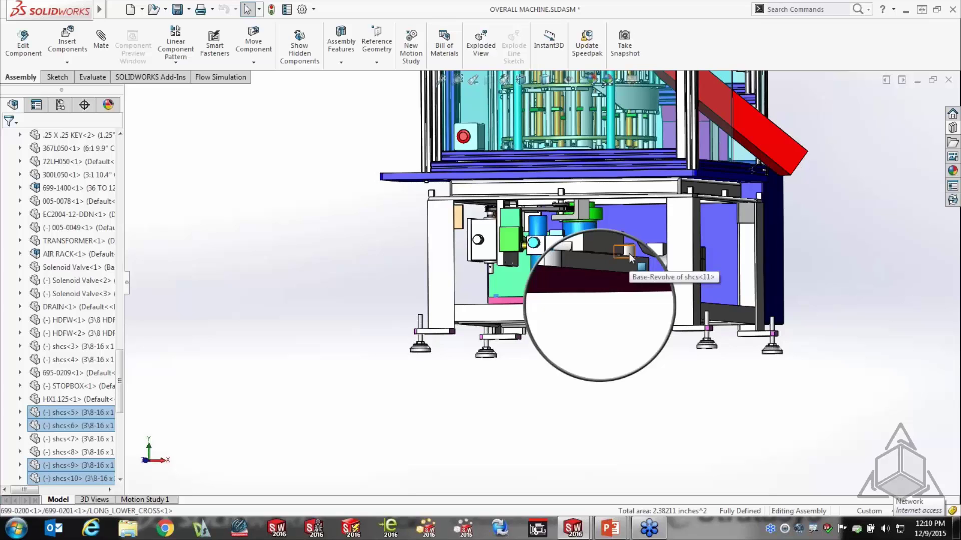
pyautogui.keyDown('ctrl'); pyautogui.click(629, 253); pyautogui.keyUp('ctrl')
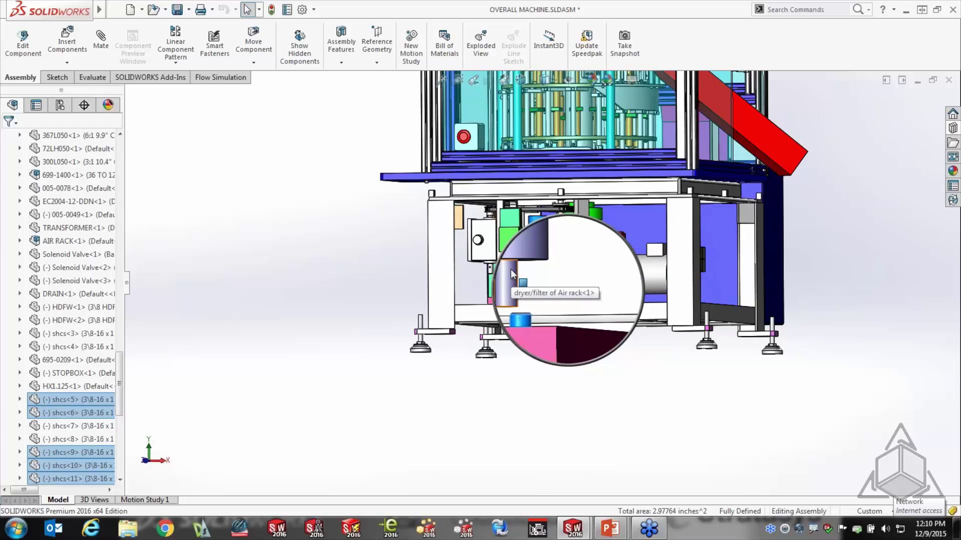
# Step: Close the magnifier, clear the screw selection, and collapse the 699-0200<1> subassembly
pyautogui.press('g')
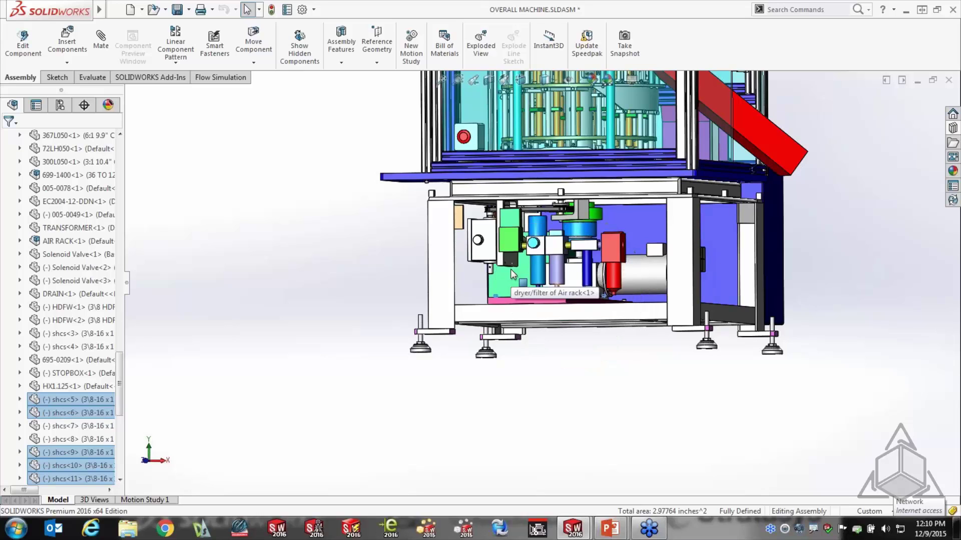
pyautogui.click(367, 272)
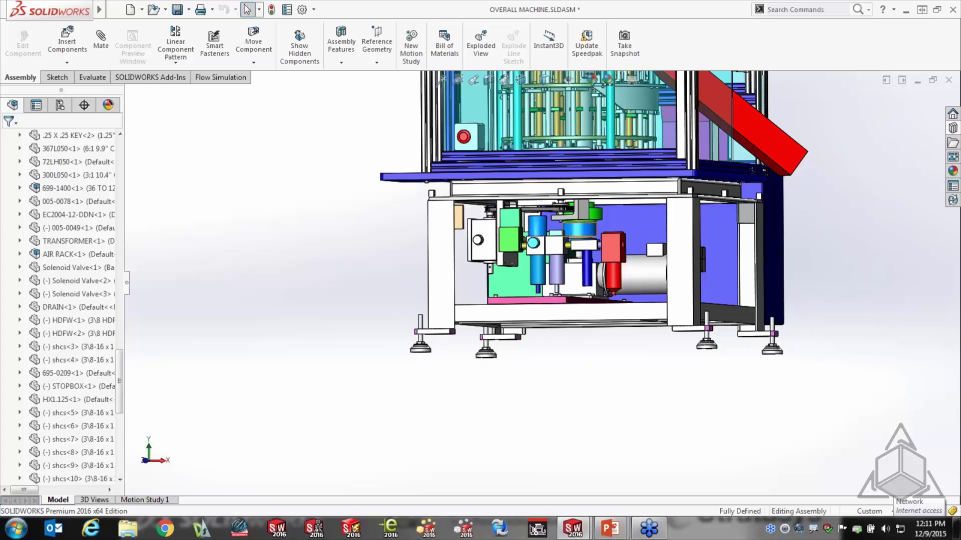
pyautogui.scroll(6, 551, 225)
pyautogui.moveTo(557, 209); pyautogui.dragTo(368, 227, button='middle')
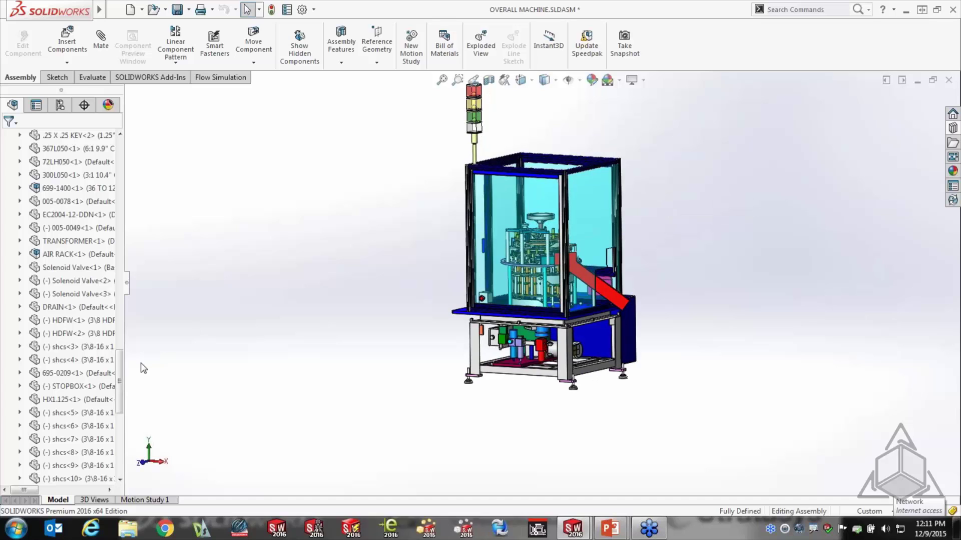
pyautogui.moveTo(119, 370); pyautogui.dragTo(139, 152)
pyautogui.click(6, 241)
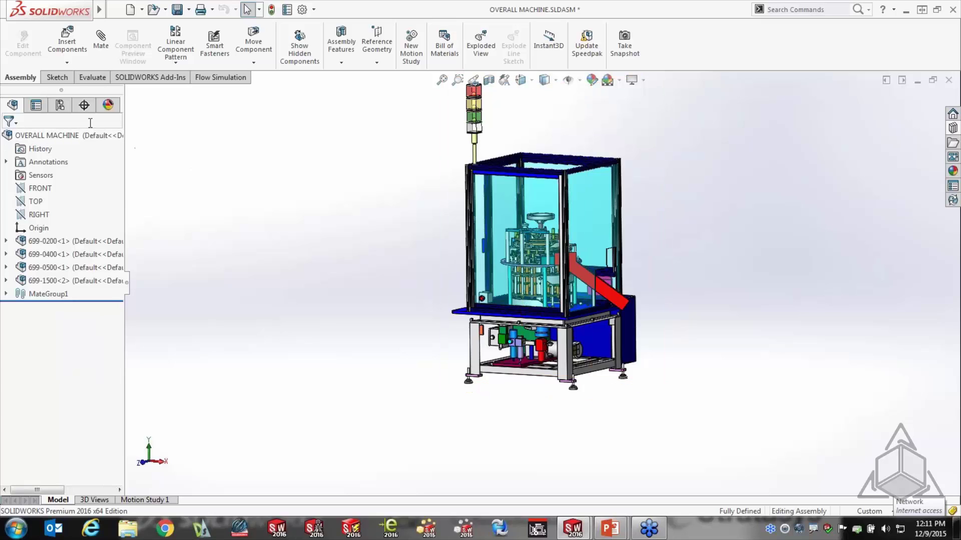
# Step: Filter the FeatureManager tree by entering 'purchased' in the filter box
pyautogui.click(53, 121)
pyautogui.write('purc')
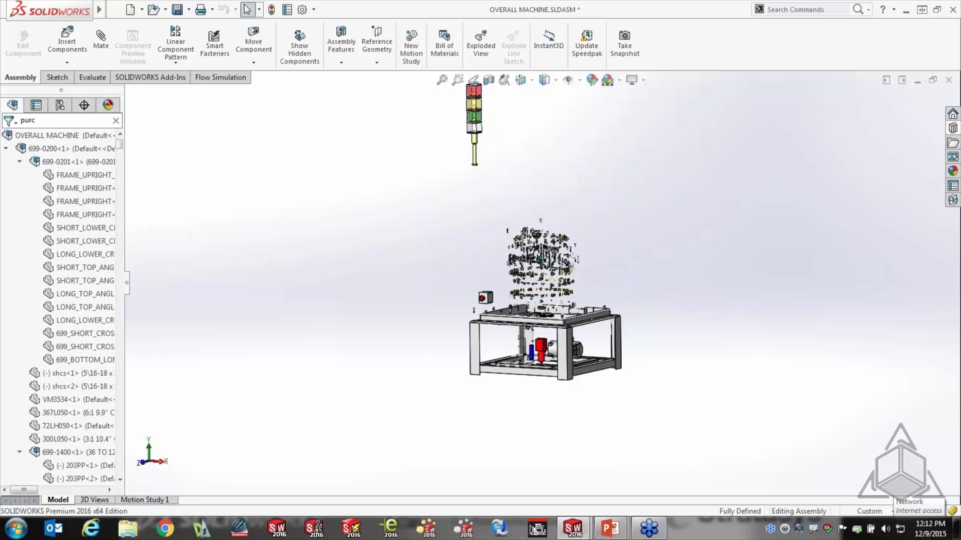
pyautogui.write('hased')
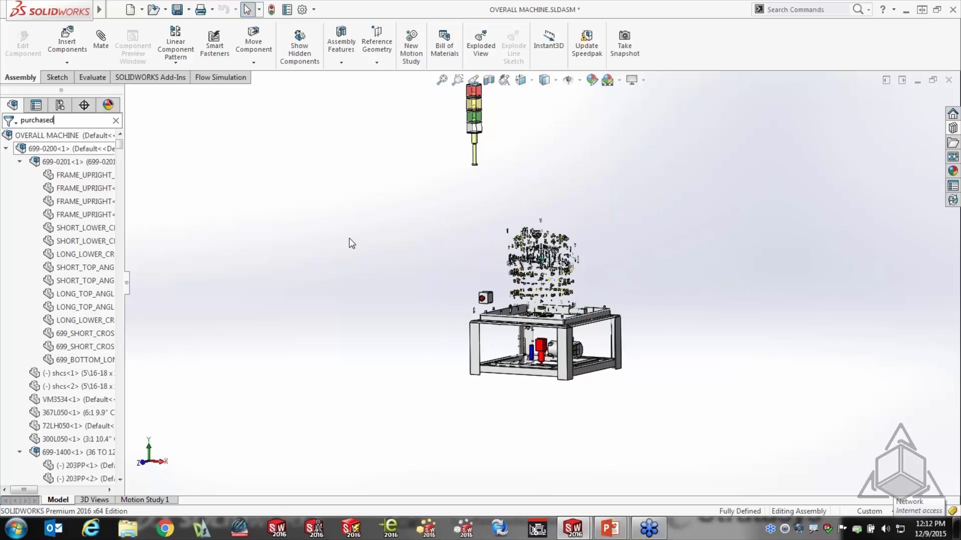
pyautogui.write('z')
pyautogui.moveTo(408, 260); pyautogui.dragTo(409, 270, button='middle')
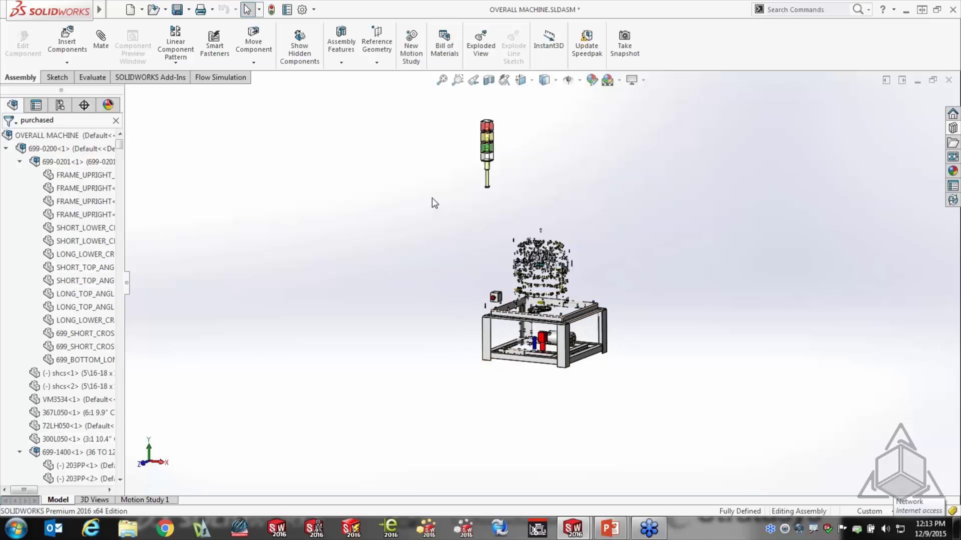
# Step: Switch to Box Selection and box-select every purchased component shown around the machine
pyautogui.moveTo(435, 108)
pyautogui.mouseDown()
pyautogui.moveTo(574, 208)
pyautogui.moveTo(588, 205)
pyautogui.mouseUp()
pyautogui.rightClick(599, 202)
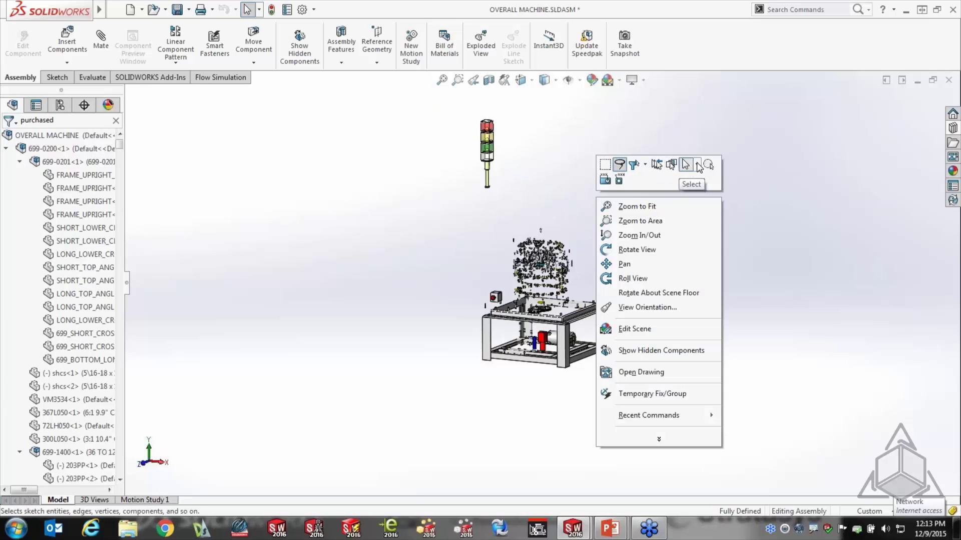
pyautogui.click(697, 164)
pyautogui.click(701, 216)
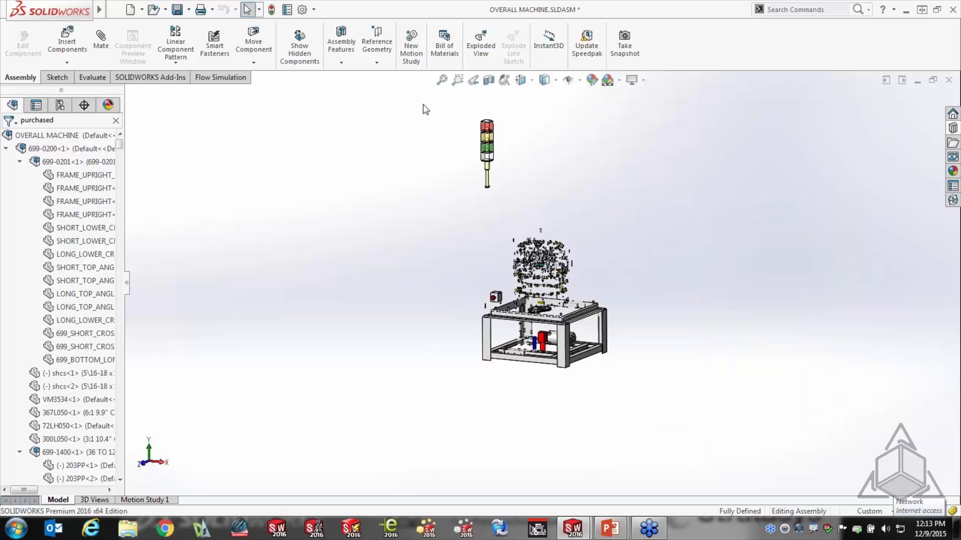
pyautogui.moveTo(423, 104)
pyautogui.mouseDown()
pyautogui.moveTo(500, 155)
pyautogui.moveTo(671, 407)
pyautogui.mouseUp()
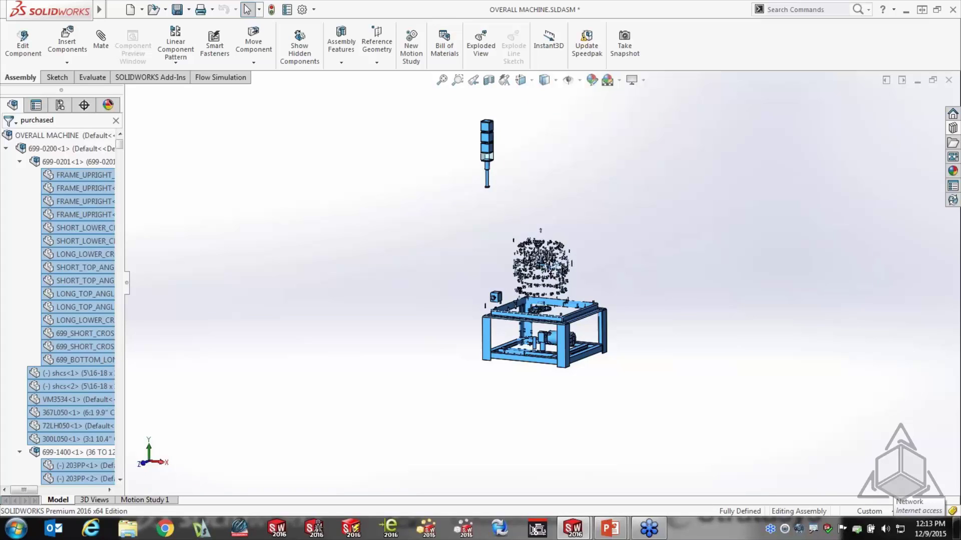
pyautogui.rightClick(357, 189)
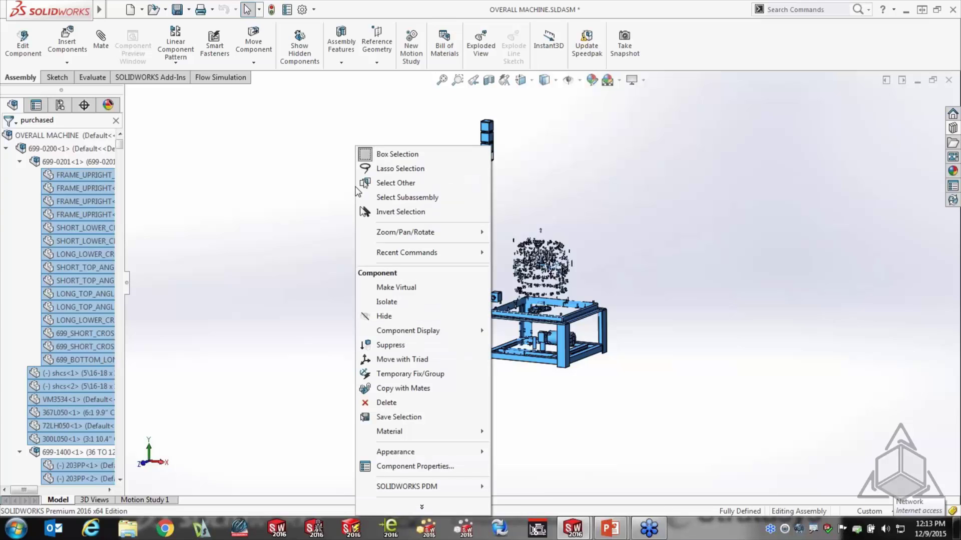
# Step: Isolate the selected purchased components and move the Isolate toolbar to the left
pyautogui.click(405, 302)
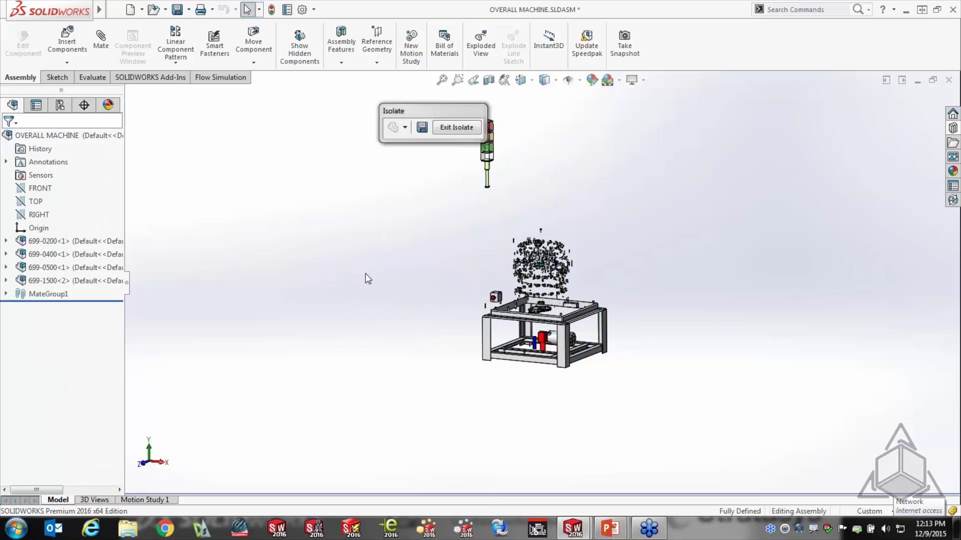
pyautogui.moveTo(433, 109); pyautogui.dragTo(318, 110)
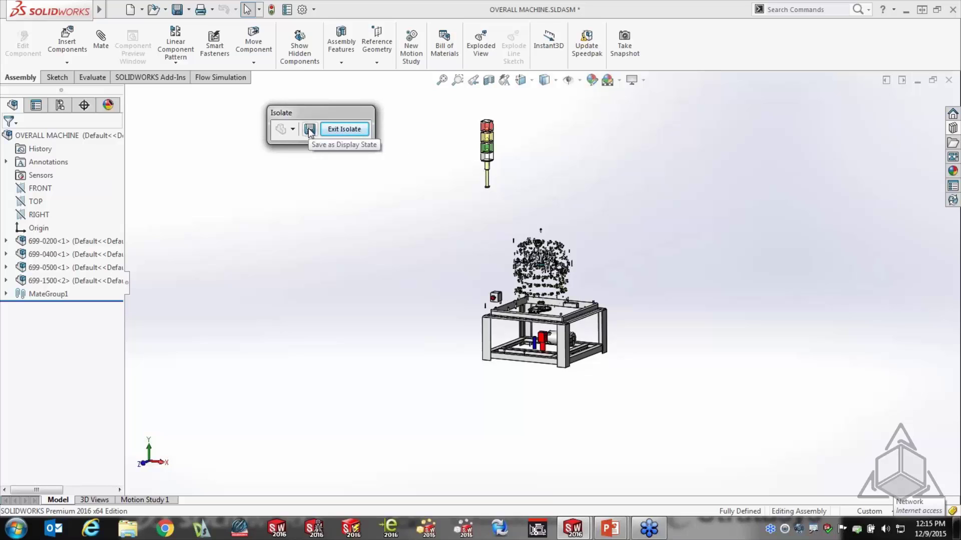
# Step: Save the isolated view as display state 'Purchased' and exit isolation
pyautogui.click(309, 129)
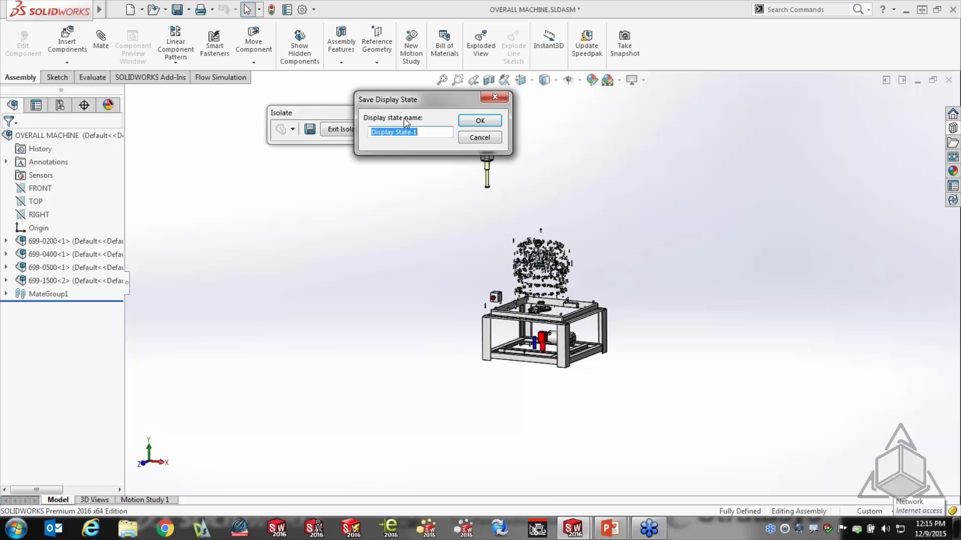
pyautogui.write('Purchasede')
pyautogui.click(488, 120)
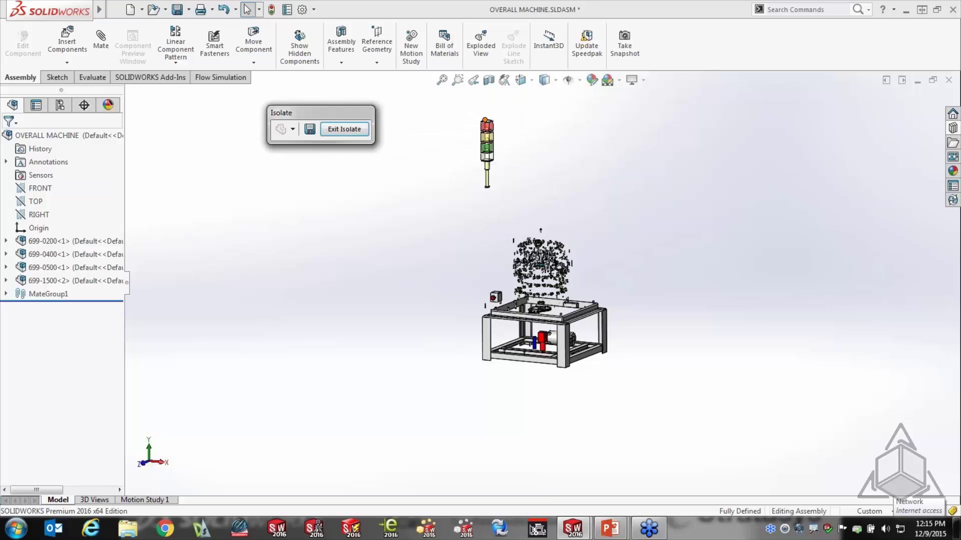
pyautogui.click(347, 129)
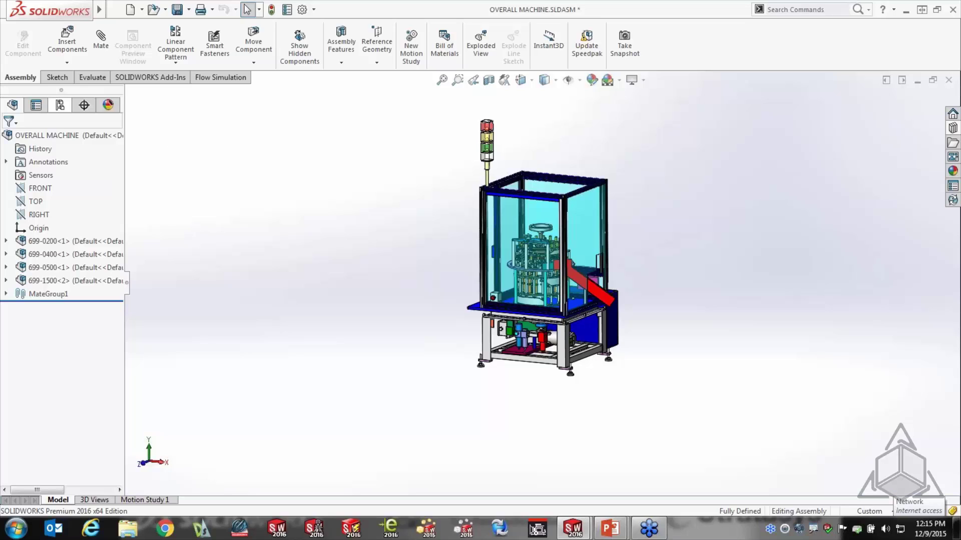
# Step: Check the Purchased display state in ConfigurationManager, then widen the tree and show the Display Pane
pyautogui.click(59, 106)
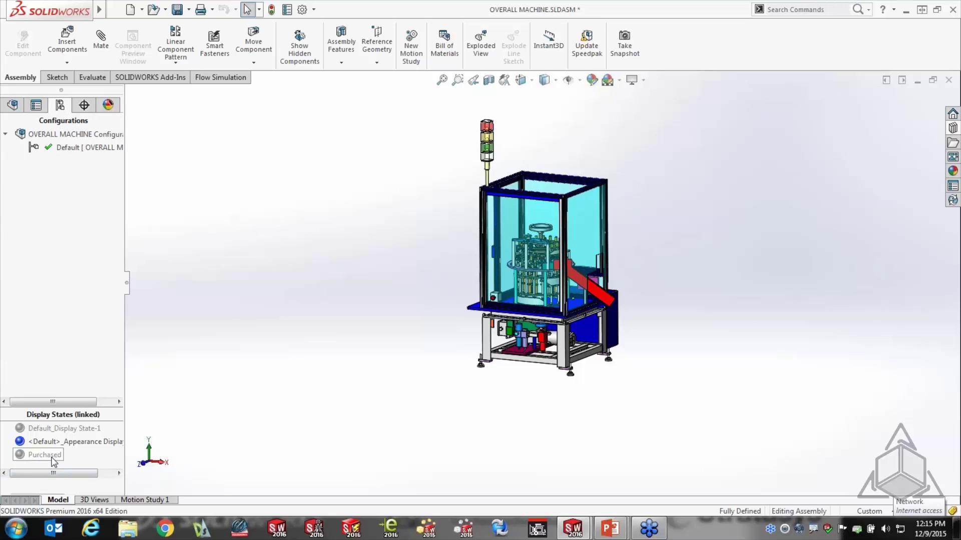
pyautogui.click(12, 105)
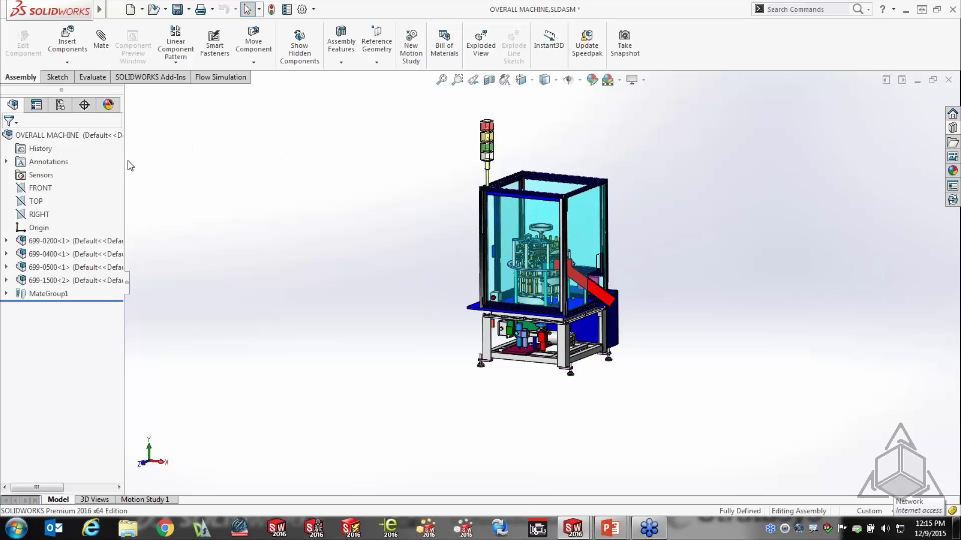
pyautogui.moveTo(124, 168); pyautogui.dragTo(138, 167)
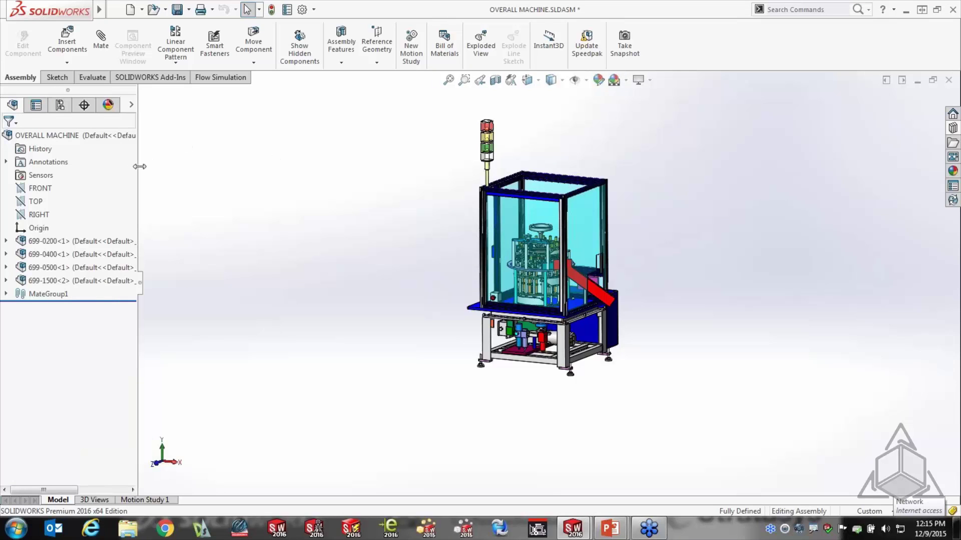
pyautogui.click(133, 107)
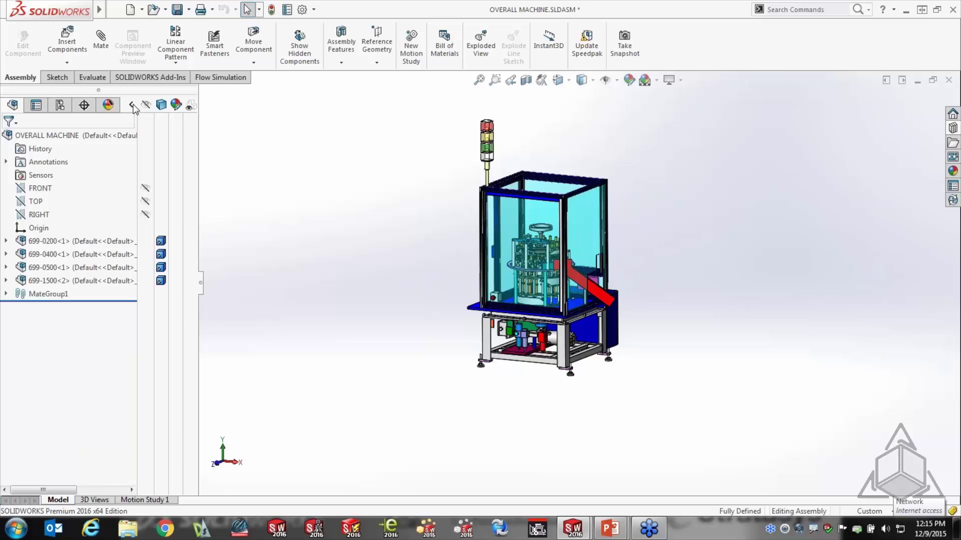
# Step: Collapse the Display Pane, try the Purchased display state, then return to Default_Display State-1
pyautogui.click(132, 106)
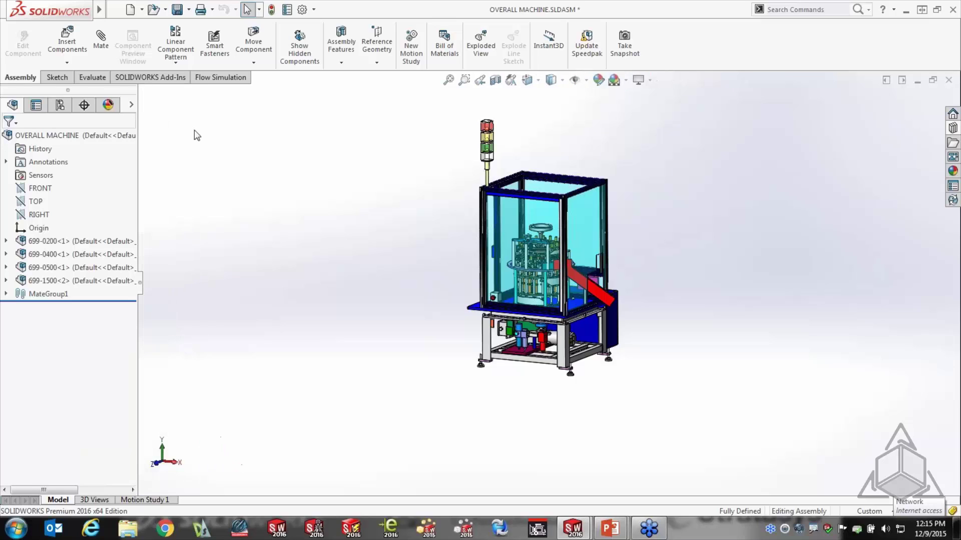
pyautogui.rightClick(131, 107)
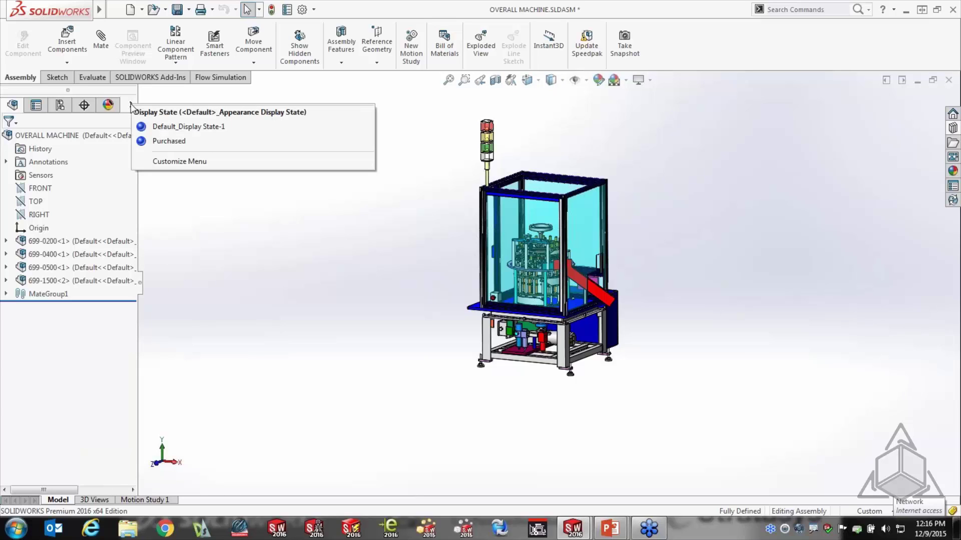
pyautogui.click(183, 141)
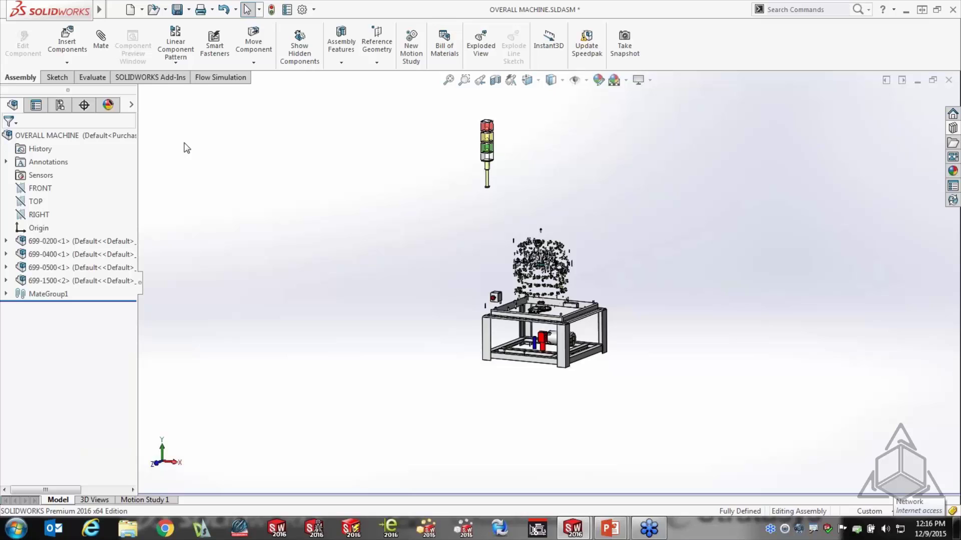
pyautogui.click(131, 104)
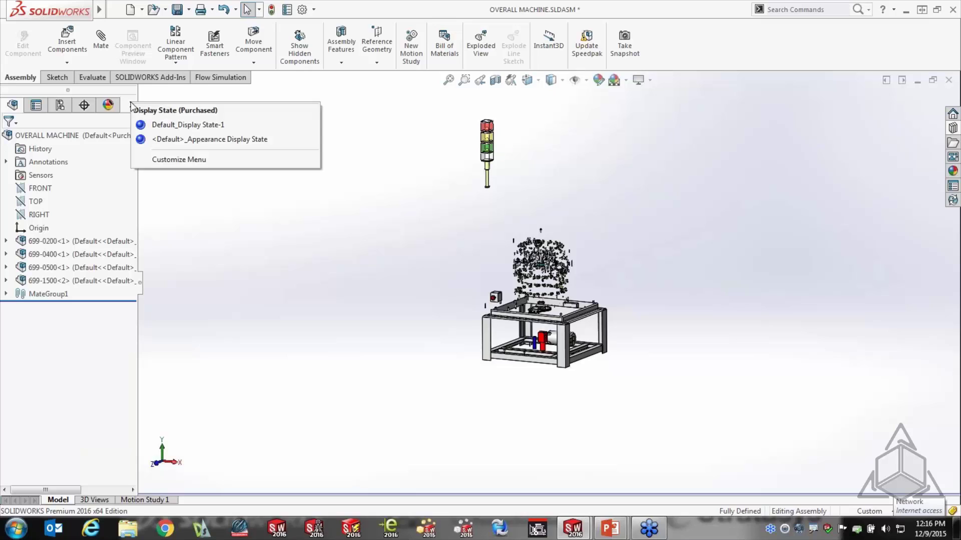
pyautogui.click(205, 128)
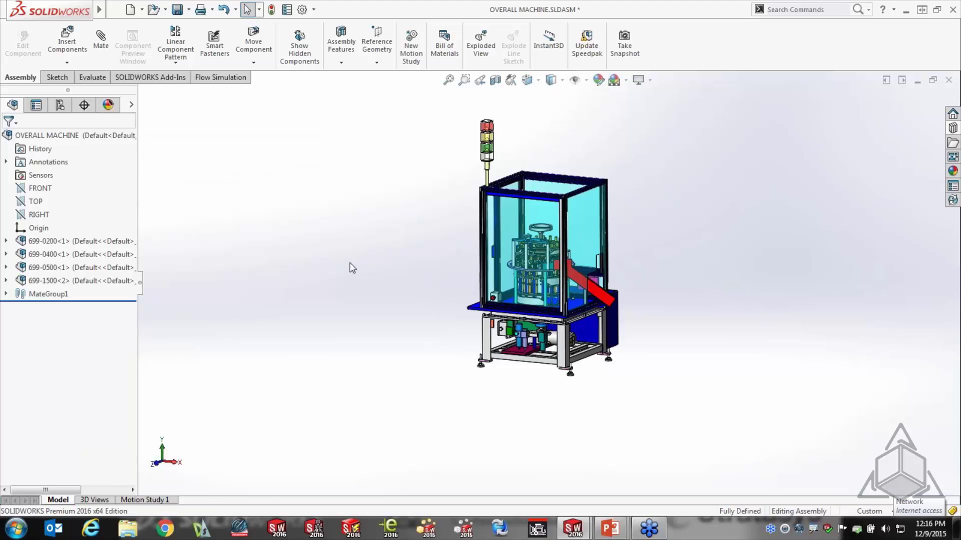
pyautogui.click(84, 240)
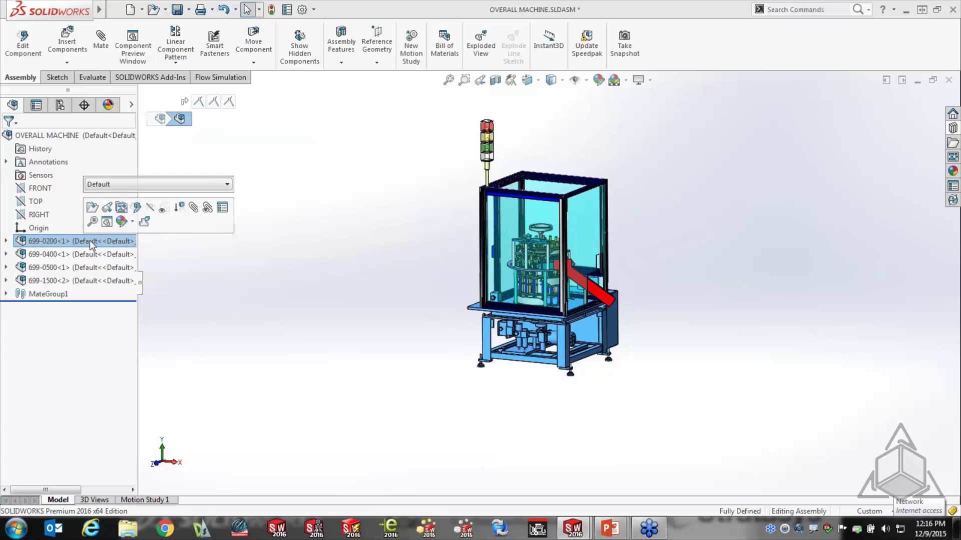
pyautogui.rightClick(209, 257)
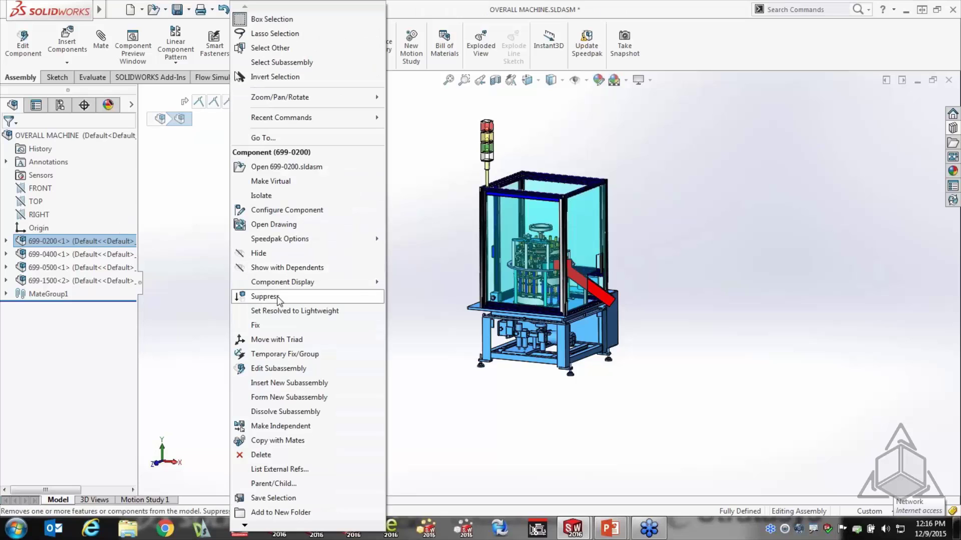
pyautogui.click(186, 246)
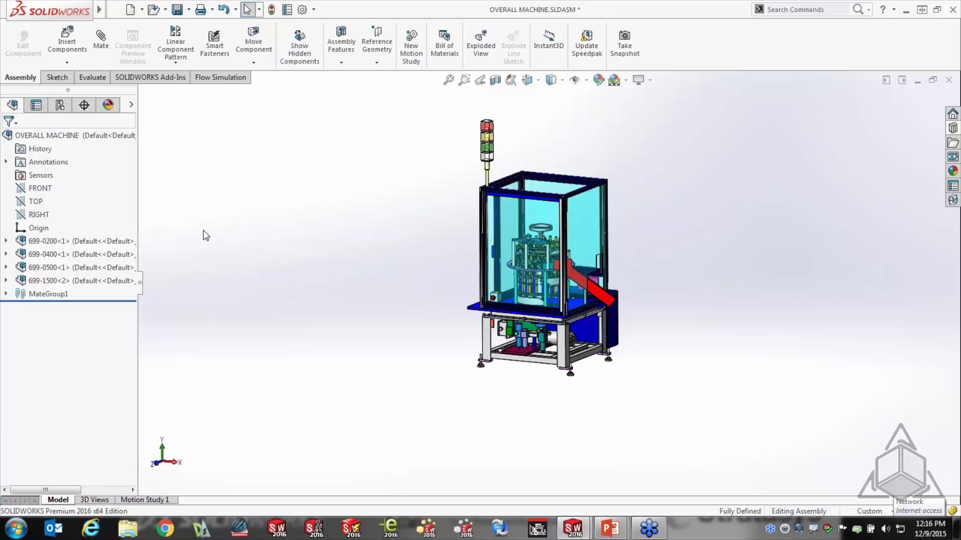
pyautogui.click(61, 120)
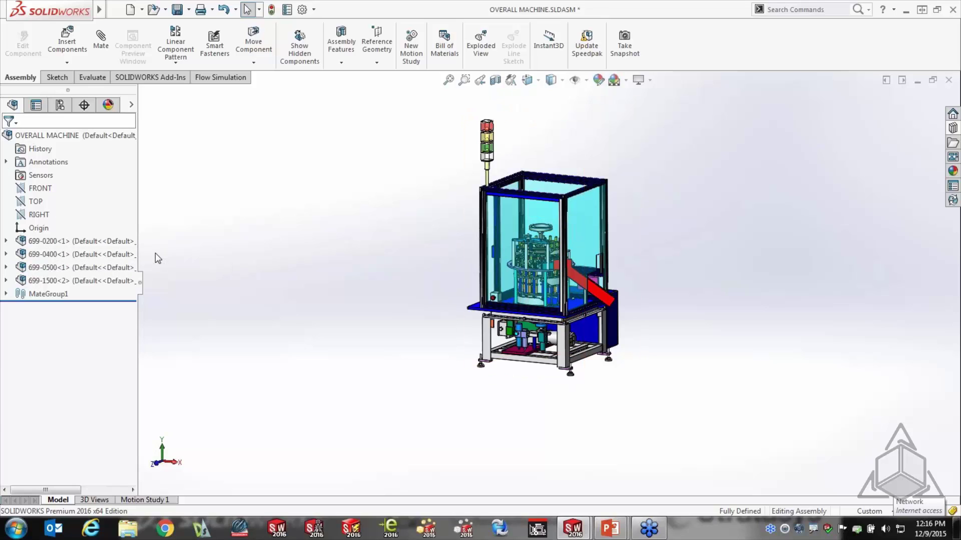
pyautogui.click(239, 233)
# Step: Expand subassembly 699-0200 and select the 926MDV RU<1> gearbox
pyautogui.click(6, 242)
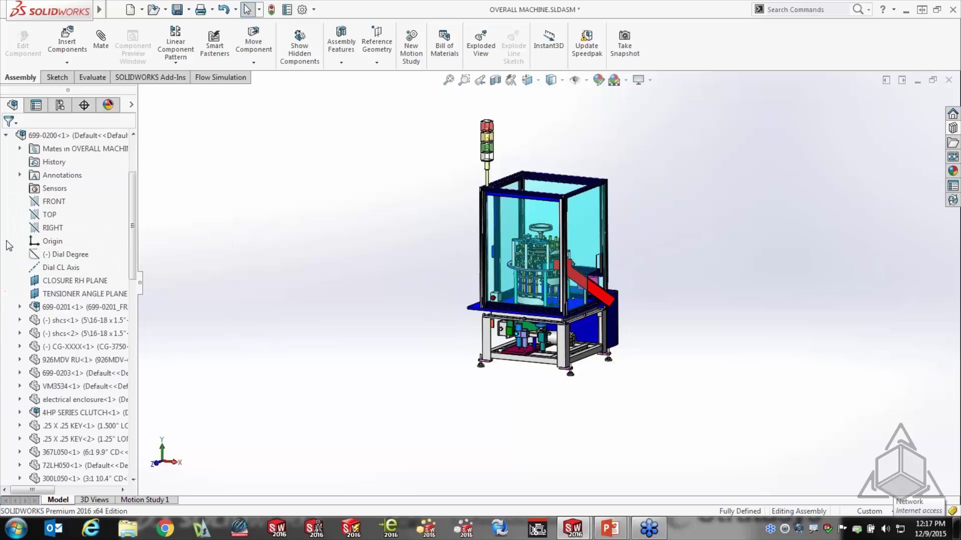
pyautogui.click(85, 360)
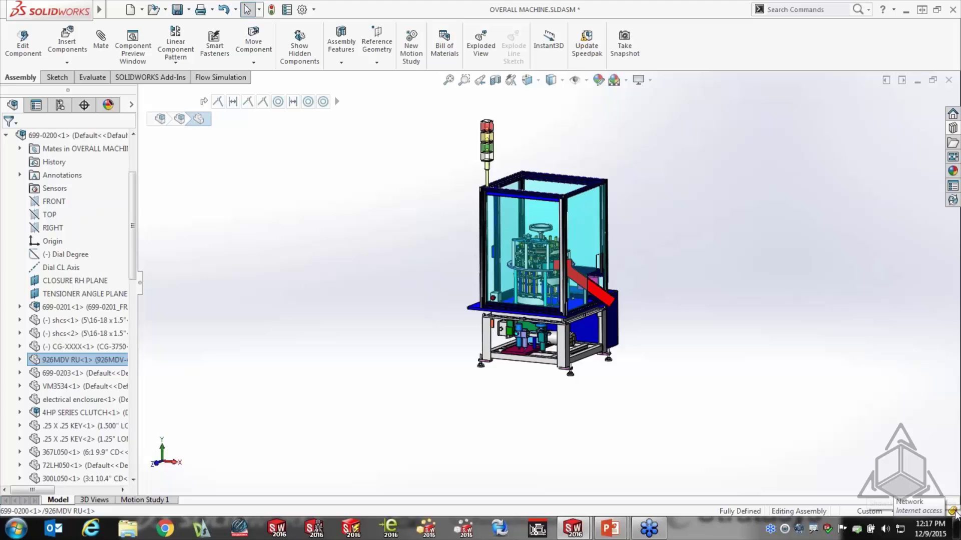
# Step: Add a 'customer Supplied' tag to the 926MDV RU gearbox
pyautogui.click(952, 511)
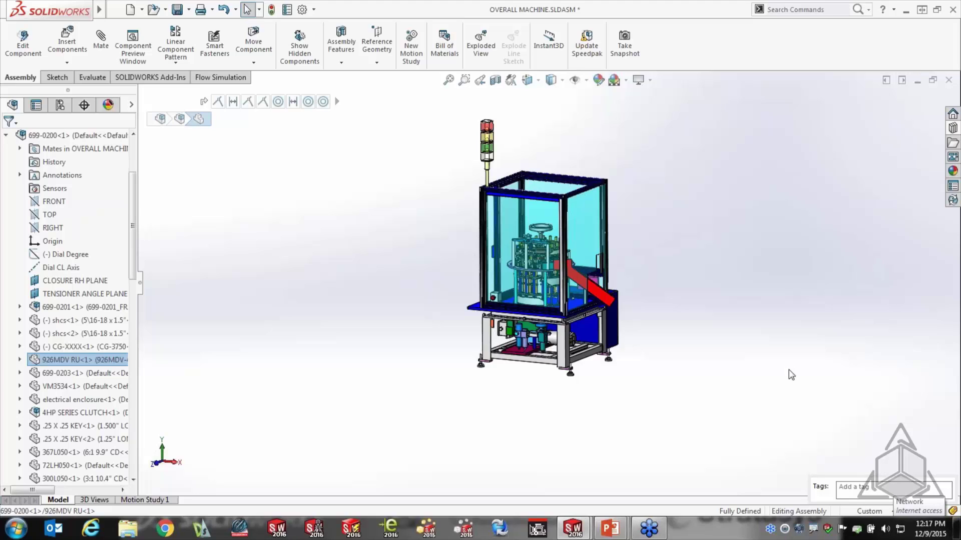
pyautogui.click(860, 492)
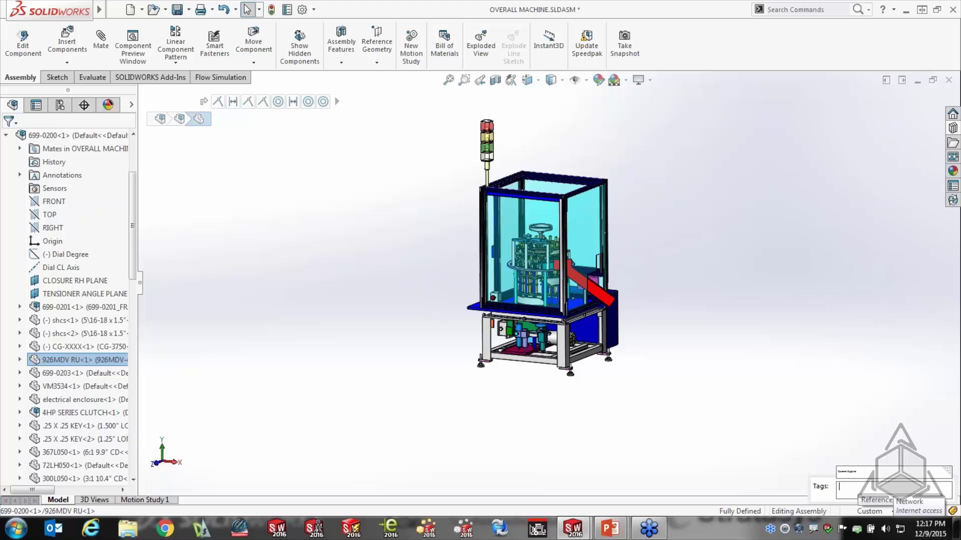
pyautogui.write('c')
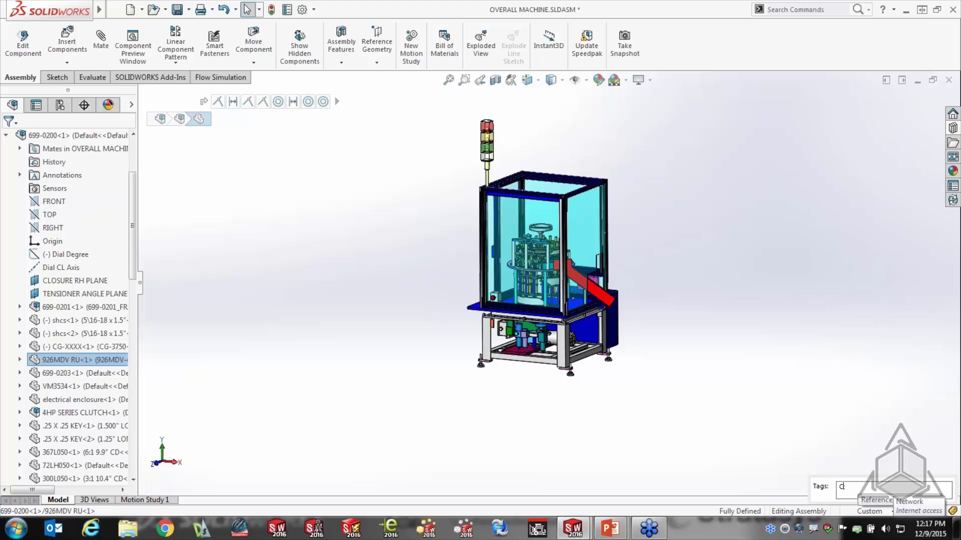
pyautogui.write('ustomer')
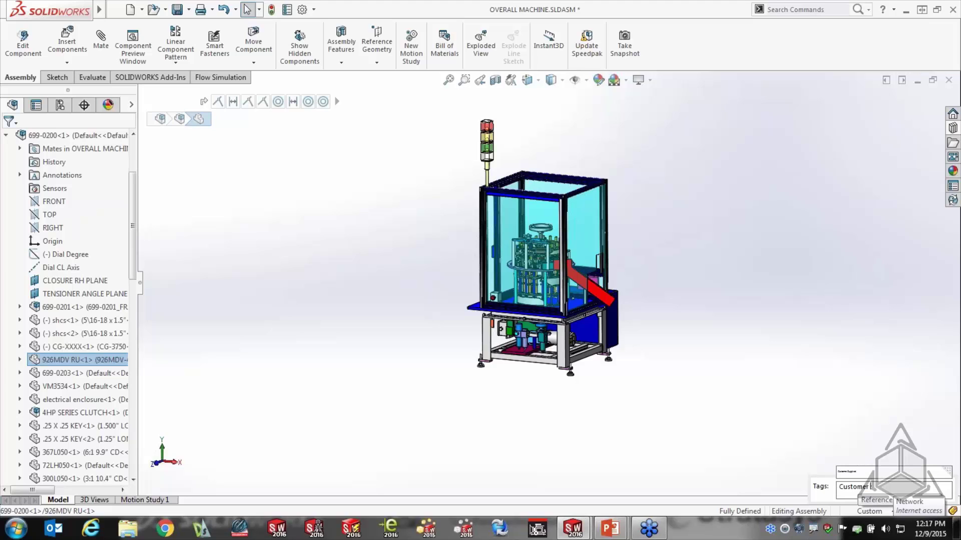
pyautogui.write(' Supplied;')
pyautogui.click(751, 433)
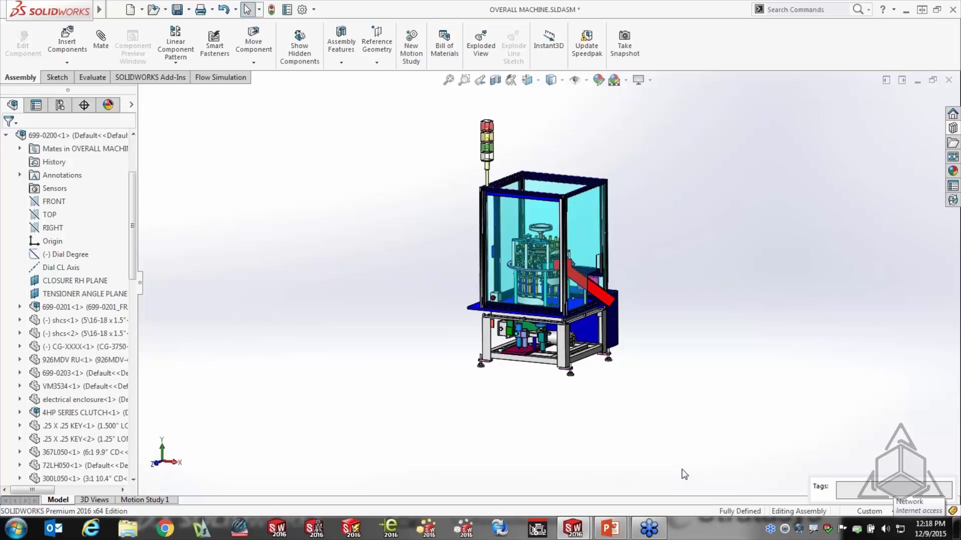
# Step: Filter the tree by 'customer' to isolate the tagged gearbox, inspect it, then clear the filter
pyautogui.click(953, 511)
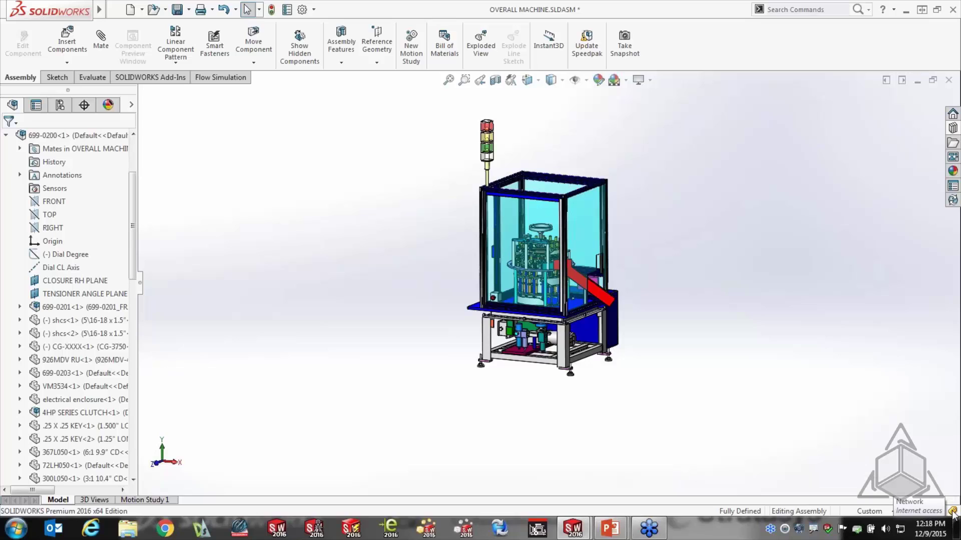
pyautogui.click(92, 121)
pyautogui.write('customer')
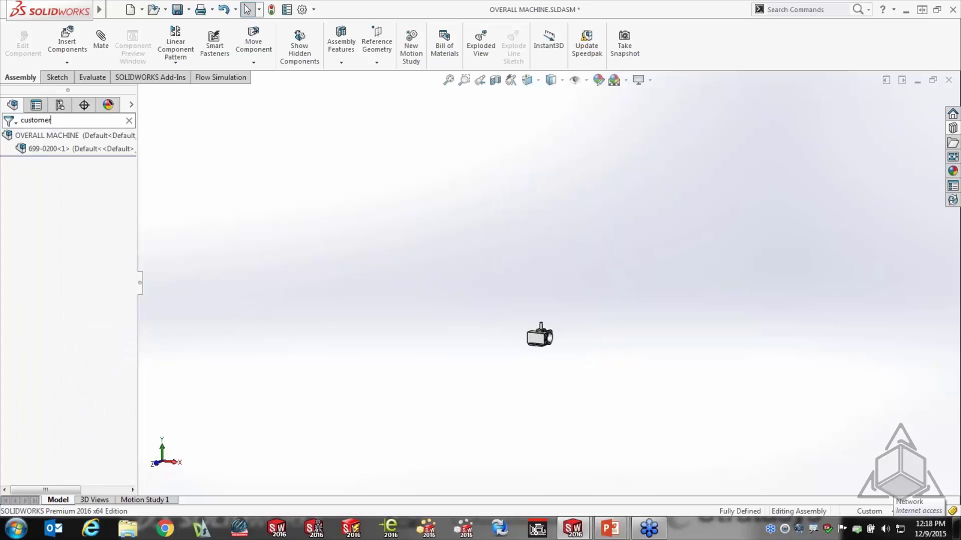
pyautogui.scroll(-8, 527, 339)
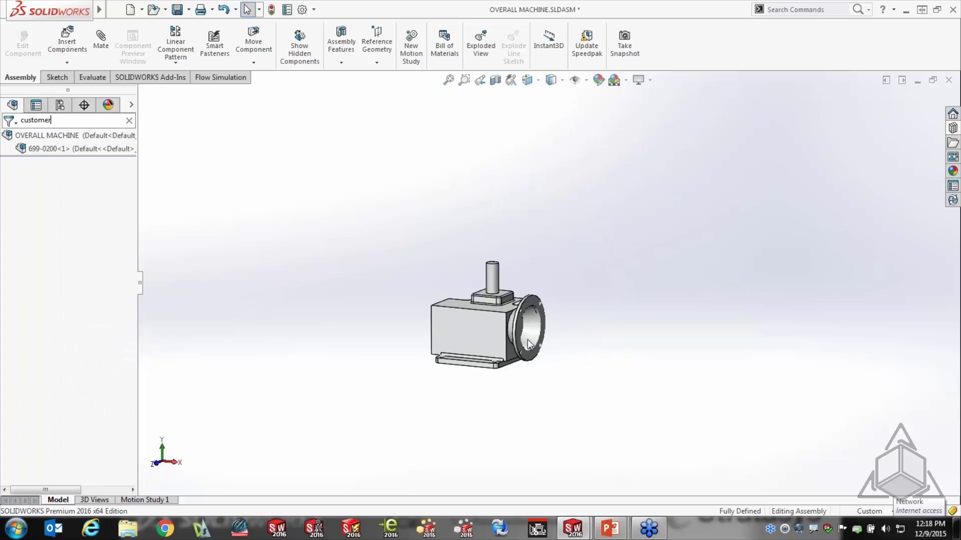
pyautogui.moveTo(490, 349); pyautogui.dragTo(490, 371, button='middle')
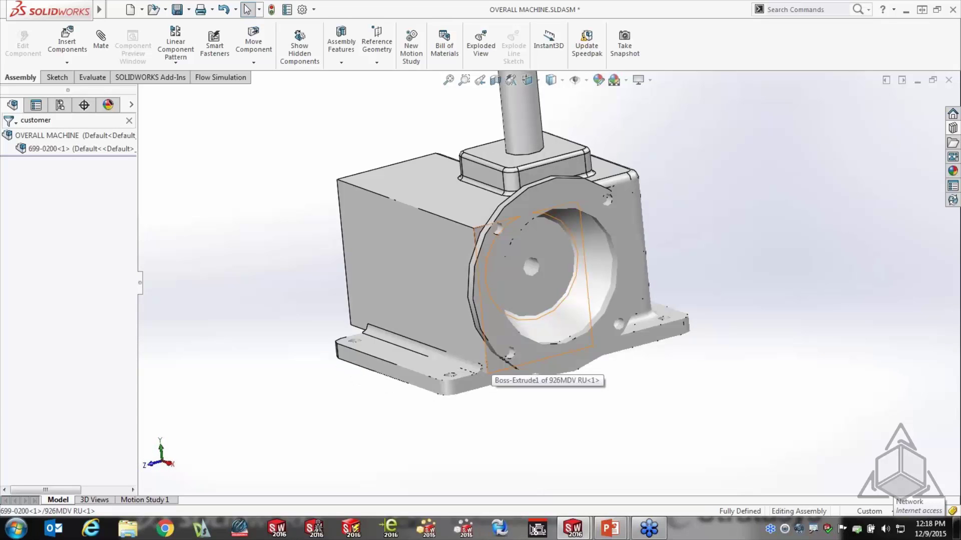
pyautogui.press('BackSpace')
pyautogui.press('BackSpace')
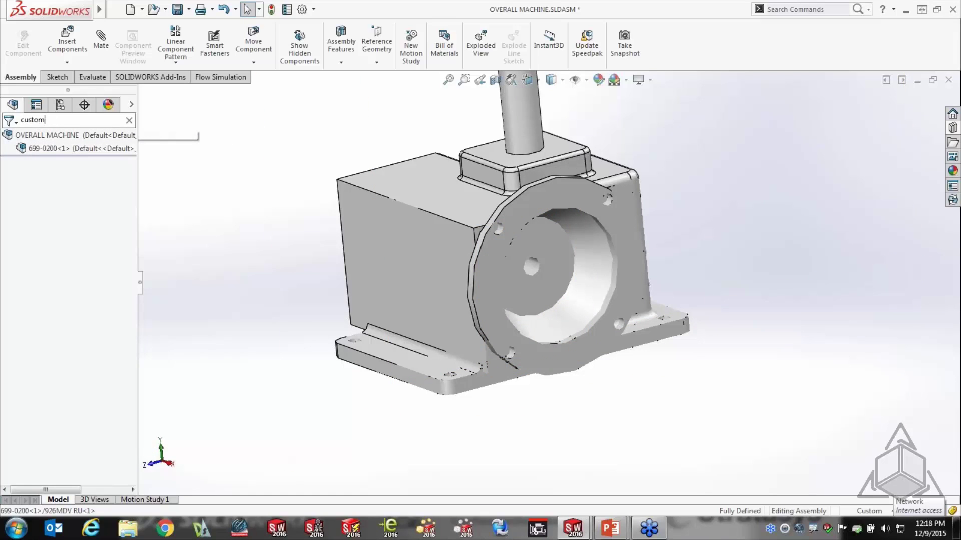
pyautogui.press('BackSpace')
pyautogui.press('BackSpace')
pyautogui.press('BackSpace')
pyautogui.press('BackSpace')
pyautogui.press('BackSpace')
pyautogui.press('BackSpace')
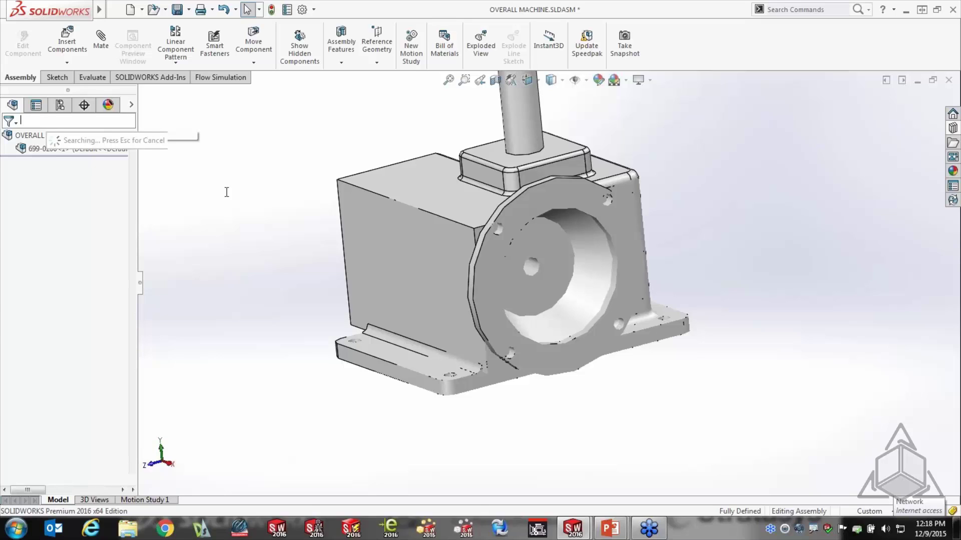
# Step: Collapse the tree to OVERALL MACHINE's top-level subassemblies and orbit the machine toward the front
pyautogui.click(227, 192)
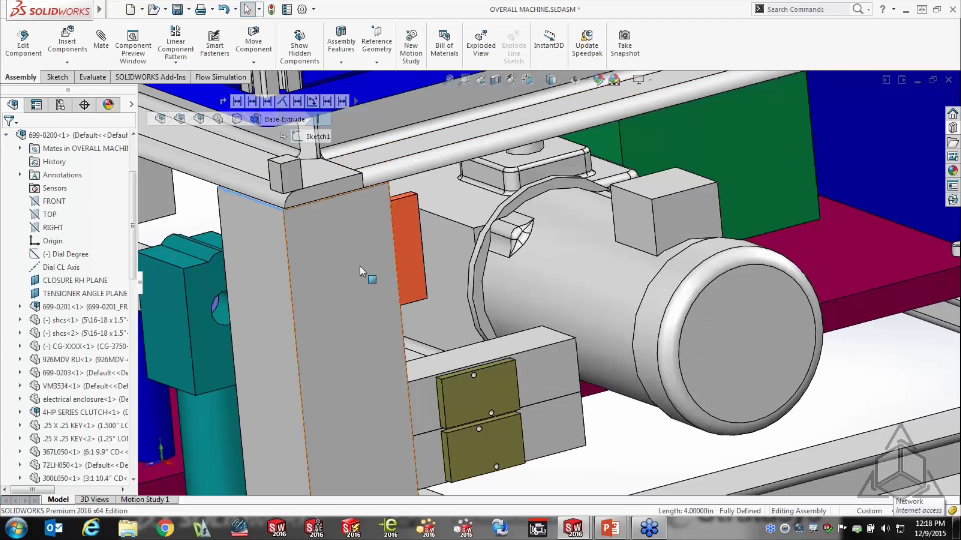
pyautogui.scroll(6, 365, 272)
pyautogui.press('Escape')
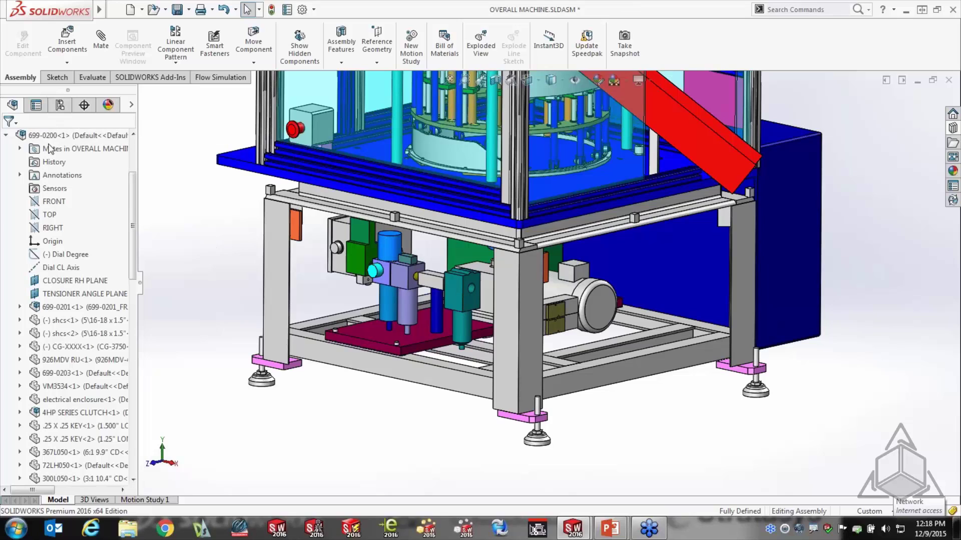
pyautogui.click(17, 136)
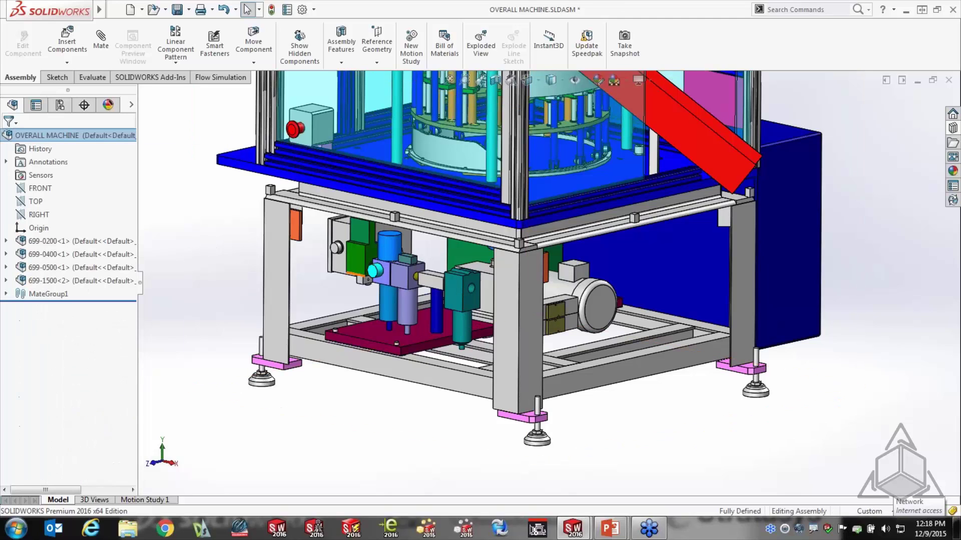
pyautogui.scroll(5, 525, 291)
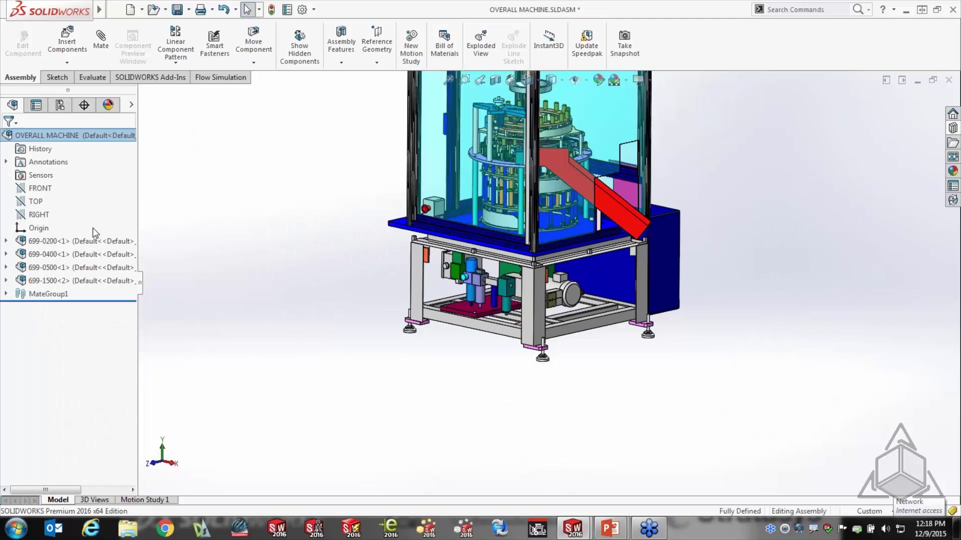
pyautogui.click(64, 241)
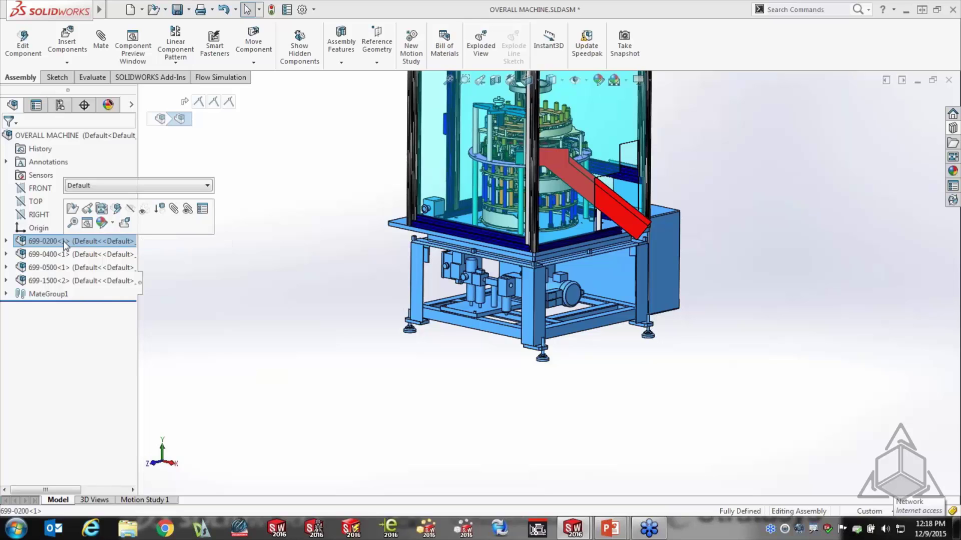
pyautogui.press('Escape')
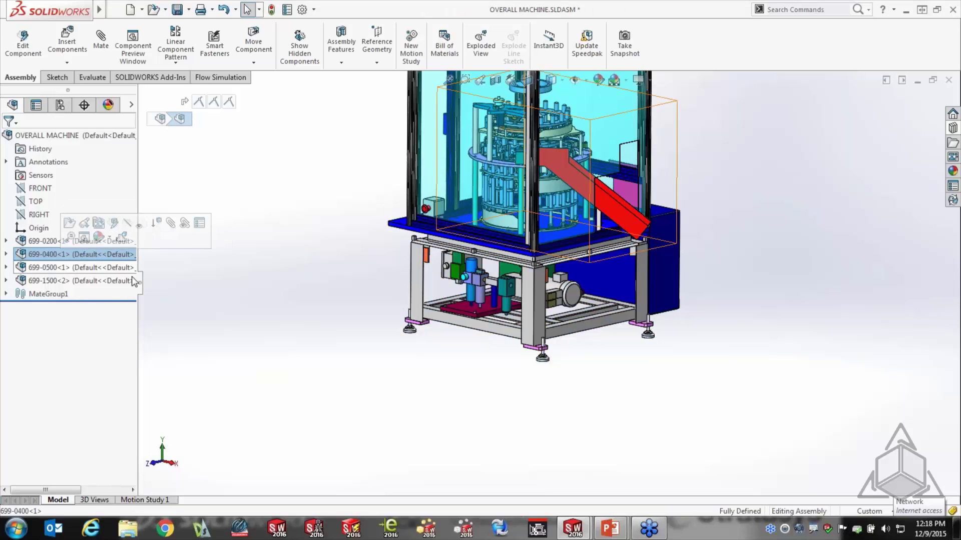
pyautogui.moveTo(466, 337); pyautogui.dragTo(414, 308, button='middle')
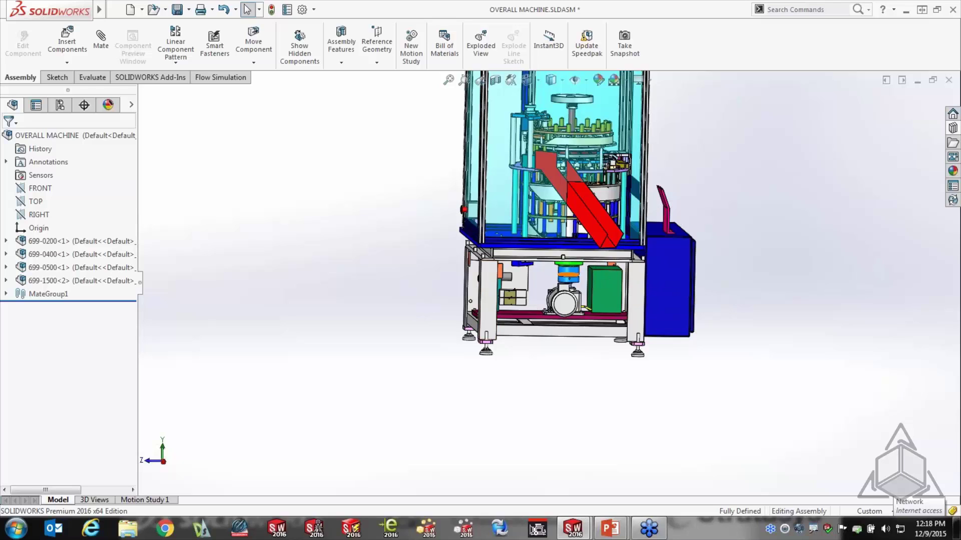
# Step: Use Select Subassembly on part 923600 to select 4HP SERIES CLUTCH-1
pyautogui.rightClick(570, 279)
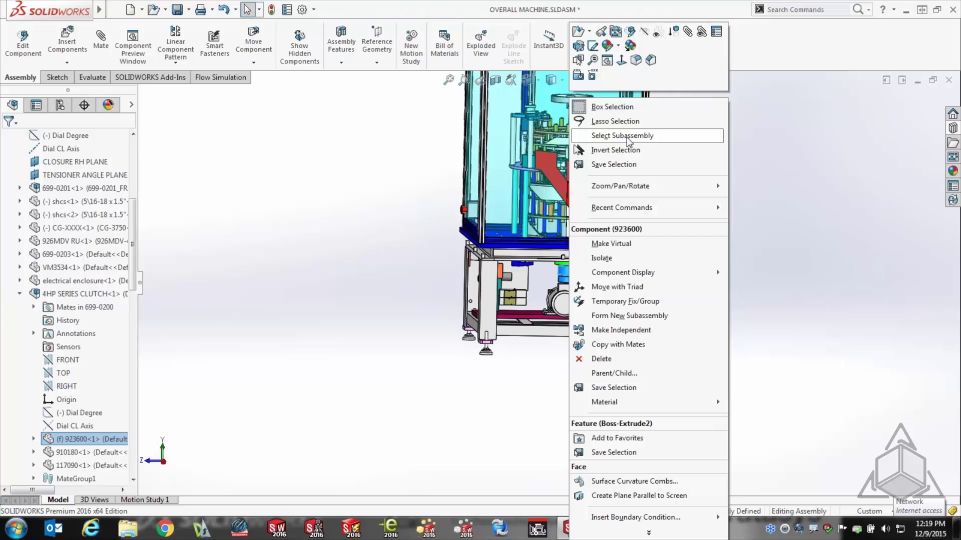
pyautogui.click(627, 136)
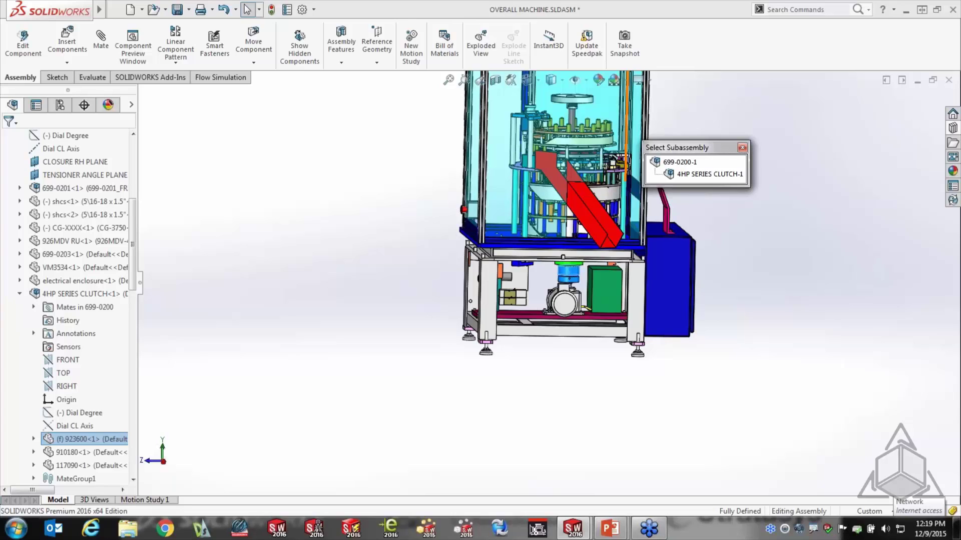
pyautogui.click(715, 175)
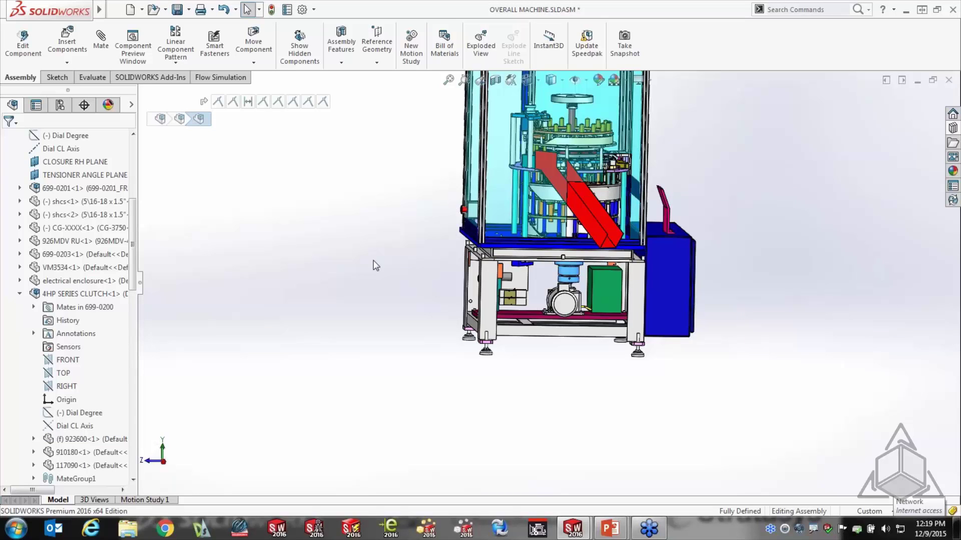
pyautogui.rightClick(356, 185)
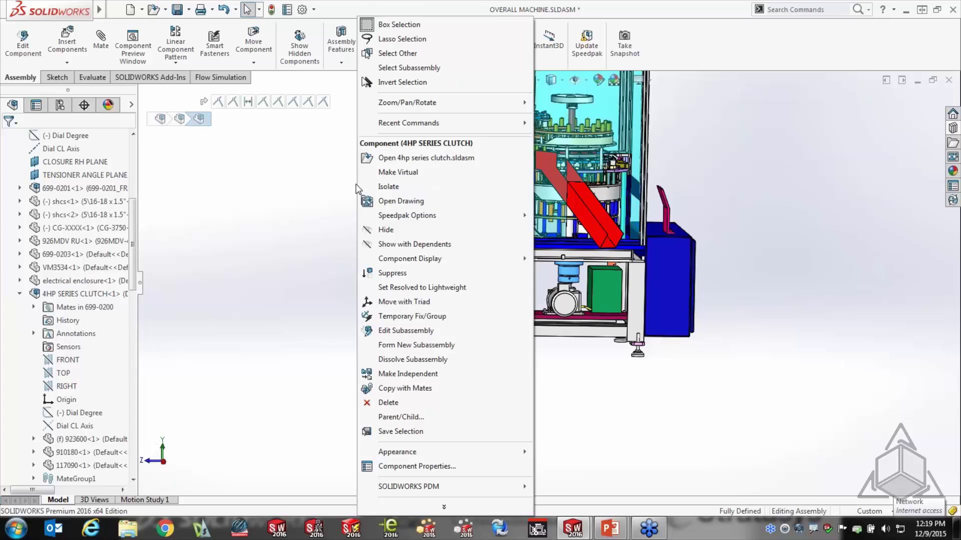
pyautogui.click(343, 338)
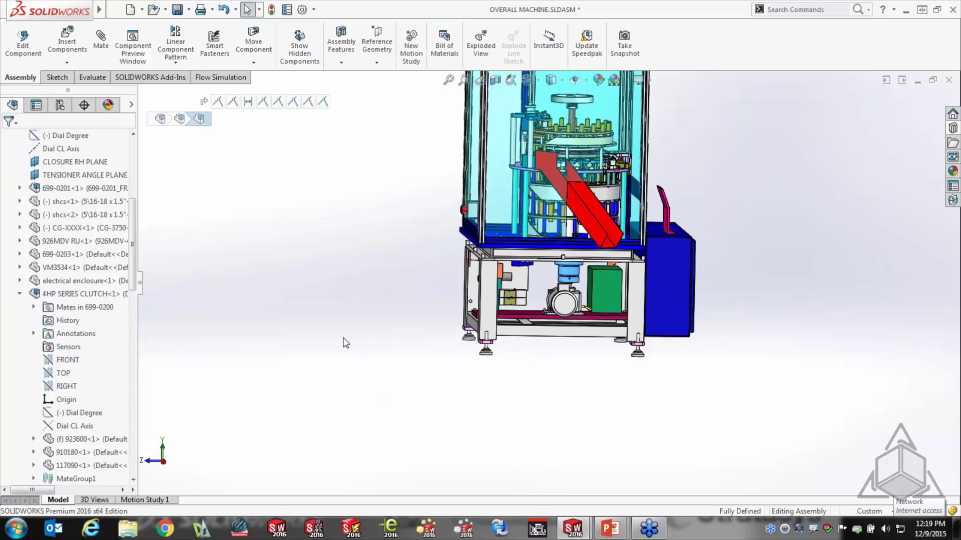
pyautogui.scroll(-5, 568, 270)
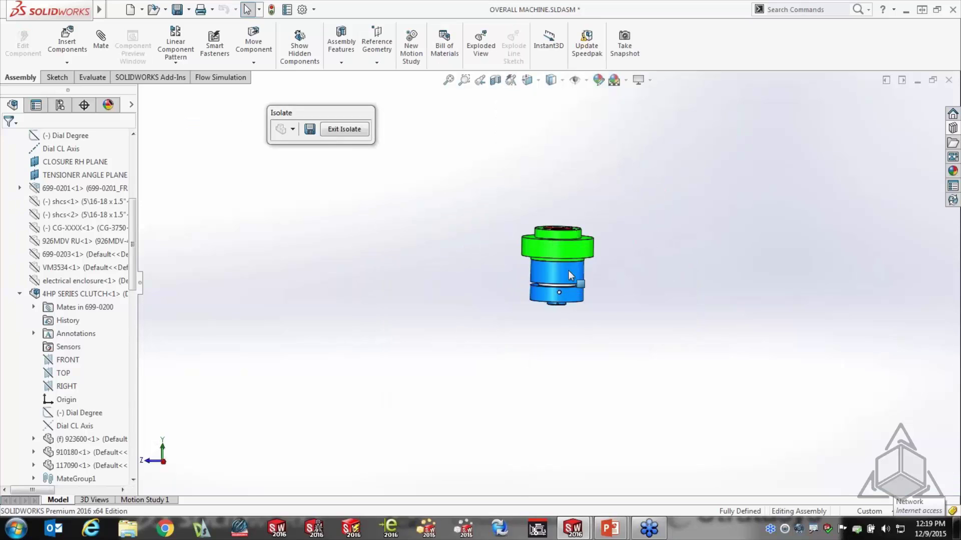
pyautogui.moveTo(652, 239); pyautogui.dragTo(651, 267, button='middle')
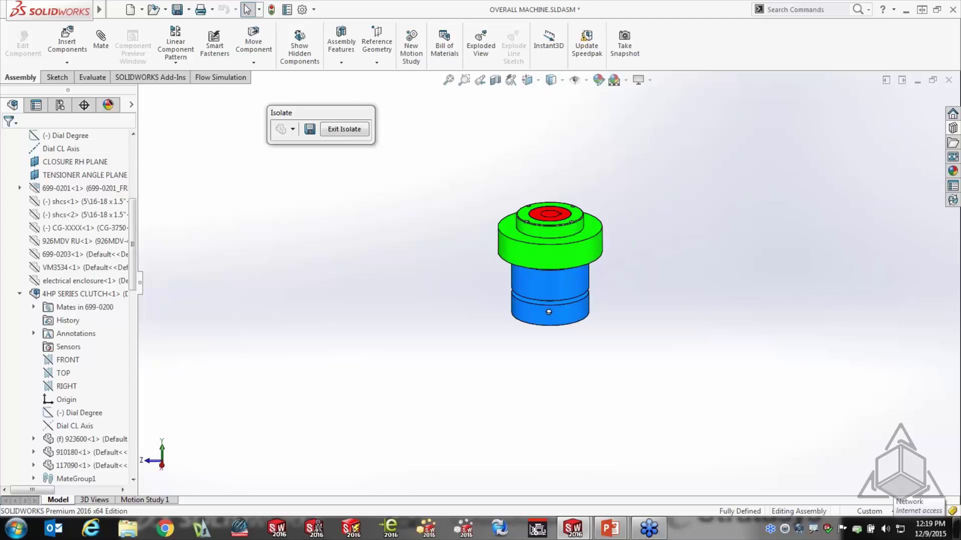
pyautogui.click(347, 131)
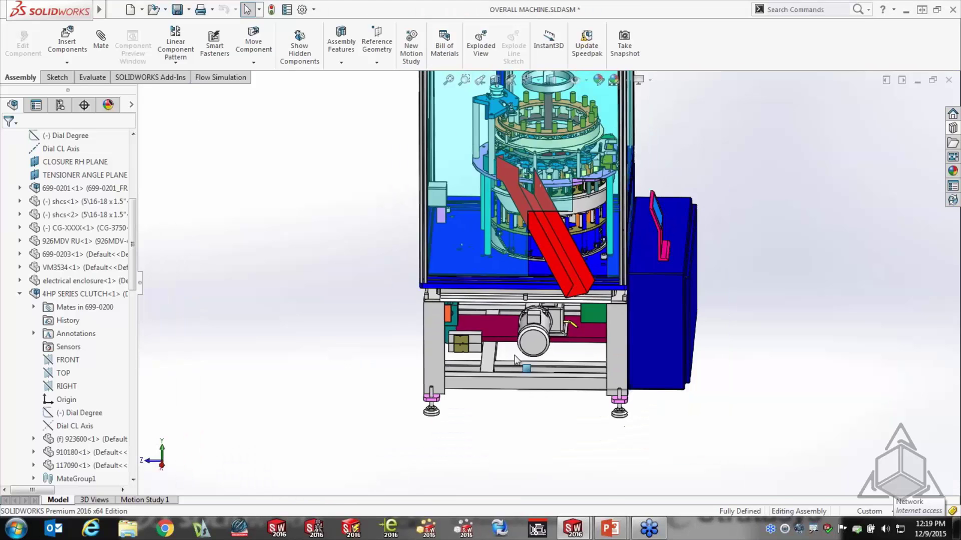
# Step: Orbit to the machine's left side and select the left base-frame upright, FRAME_UPRIGHT<4>
pyautogui.moveTo(516, 359); pyautogui.dragTo(569, 318, button='middle')
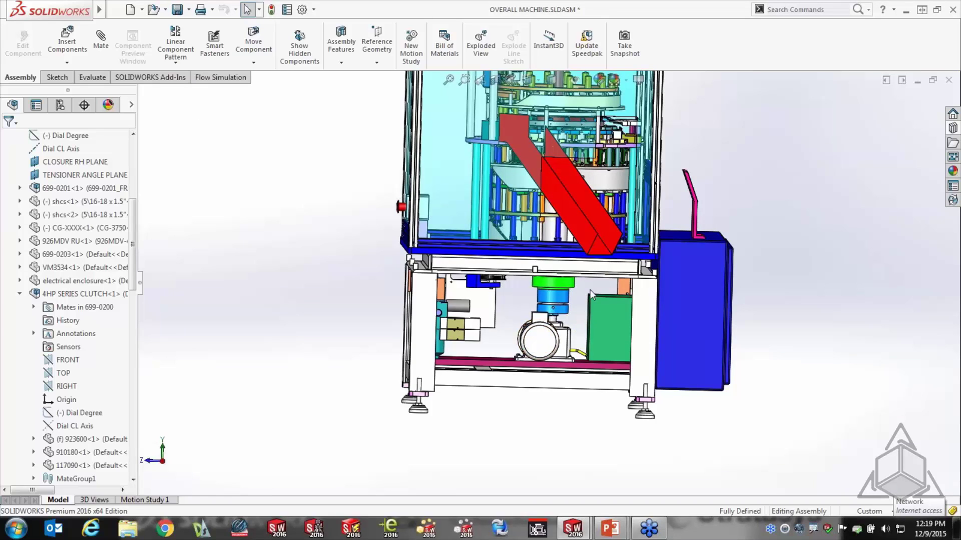
pyautogui.click(553, 299)
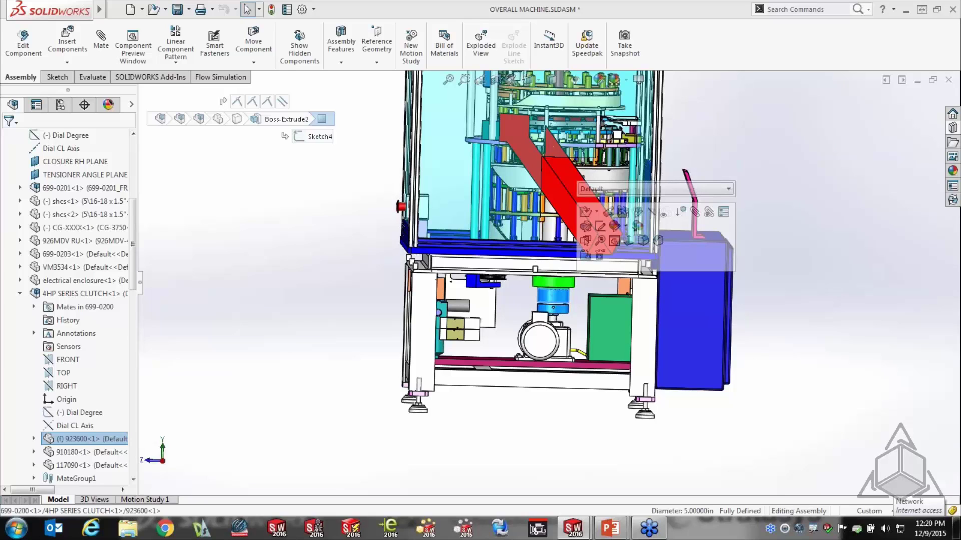
pyautogui.press('d')
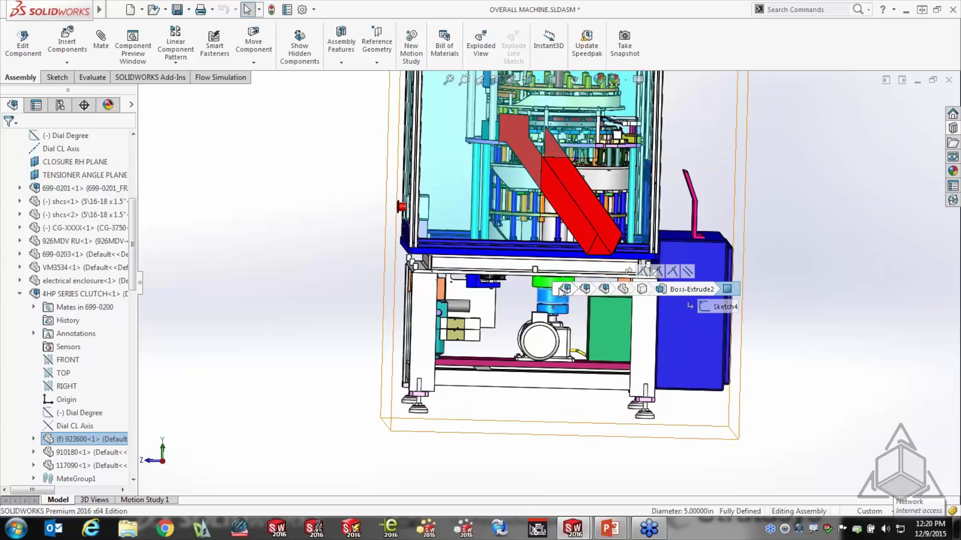
pyautogui.click(605, 293)
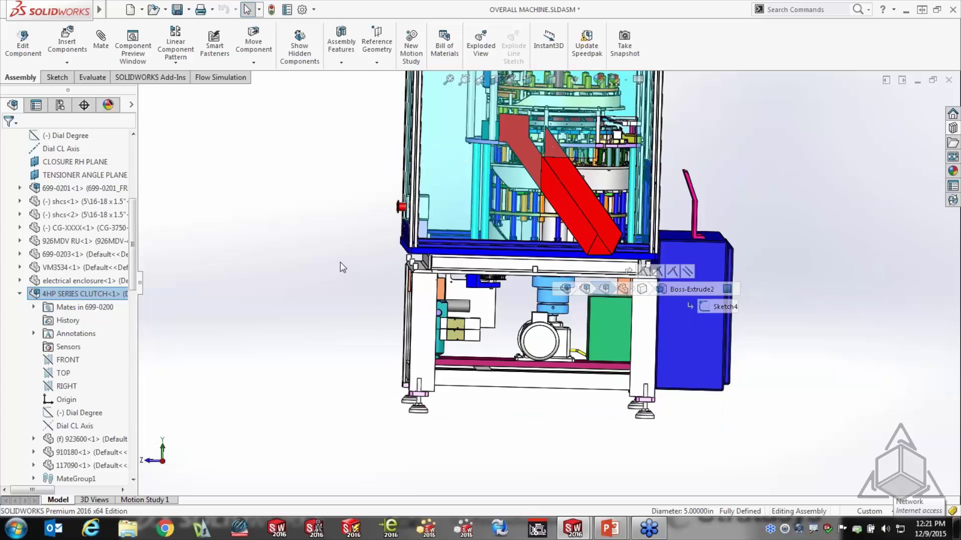
pyautogui.click(426, 299)
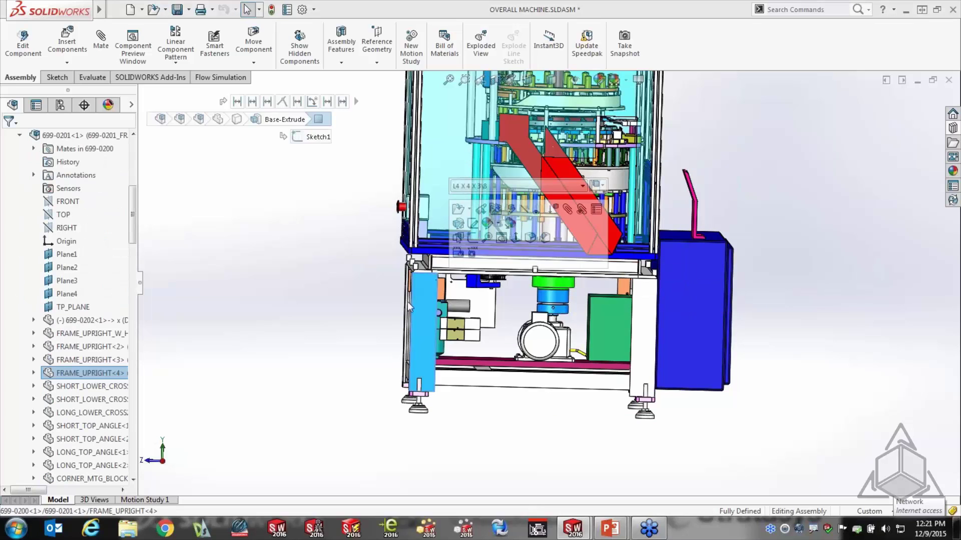
# Step: Box-select the base frame members, invert the selection, and return to isometric view with Ctrl+7
pyautogui.moveTo(320, 256); pyautogui.dragTo(799, 435)
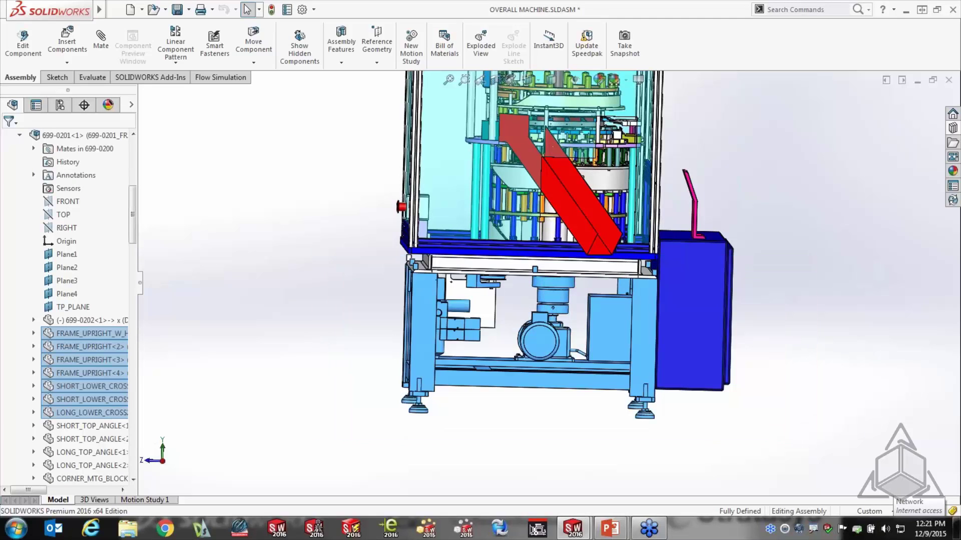
pyautogui.click(316, 199)
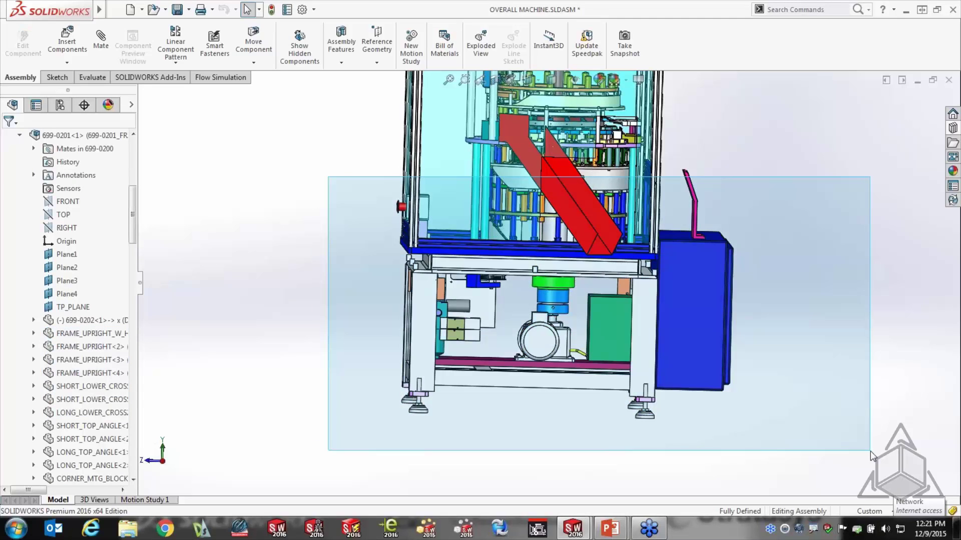
pyautogui.rightClick(293, 215)
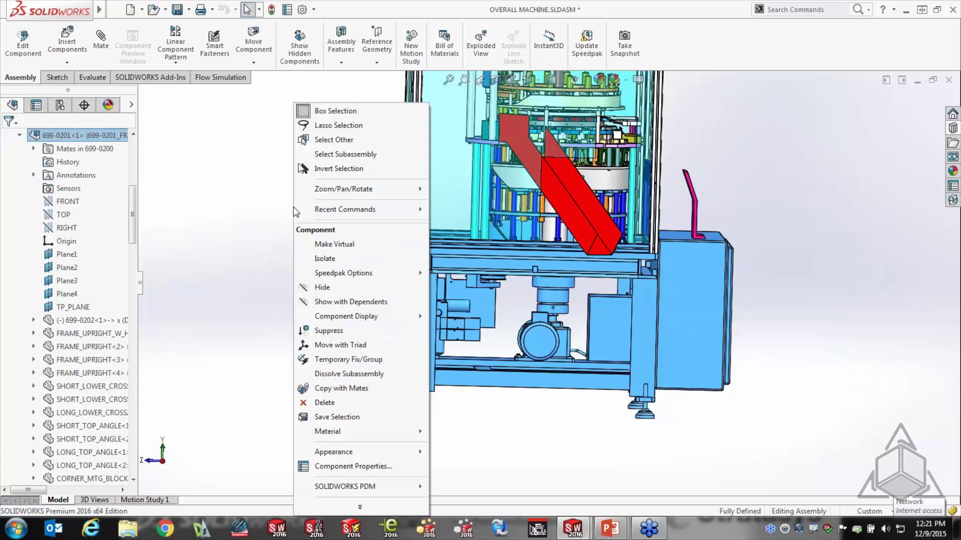
pyautogui.click(338, 170)
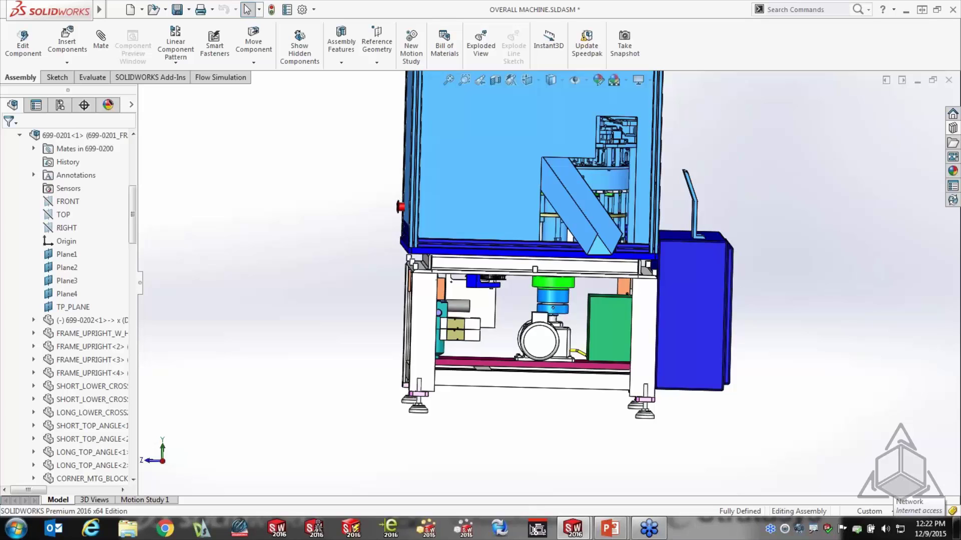
pyautogui.hotkey('ctrl', '7')
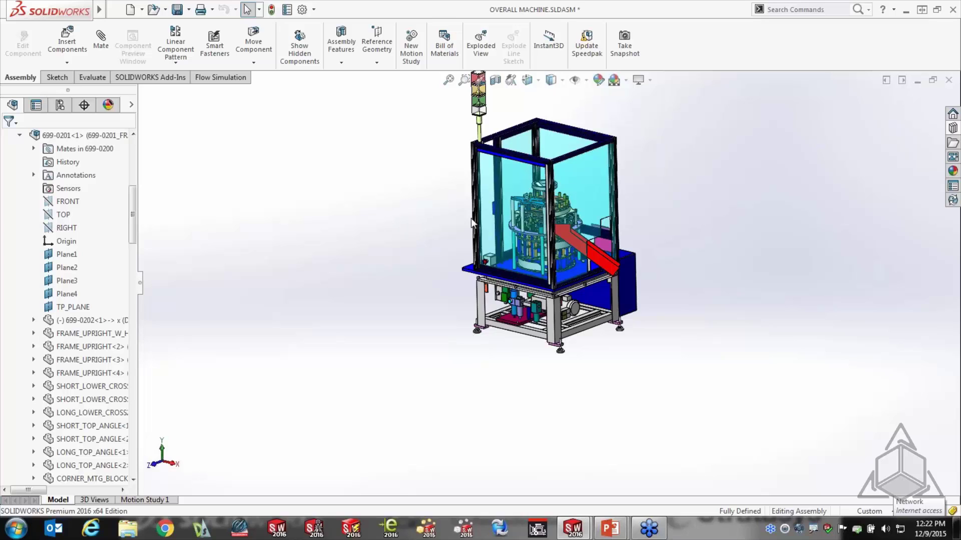
# Step: Zoom and orbit into the enclosure and select the HEX NUT<1> part
pyautogui.press('Left')
pyautogui.press('Escape')
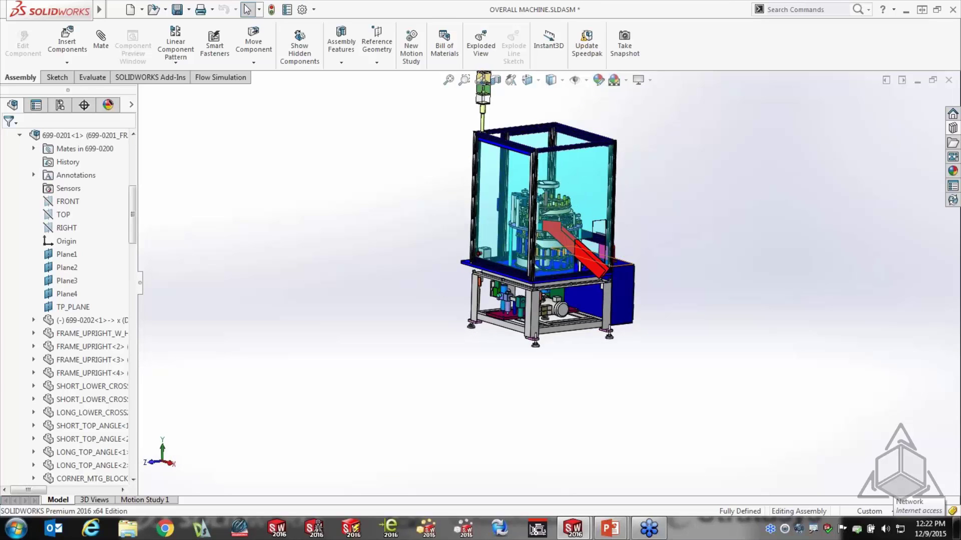
pyautogui.scroll(-5, 620, 252)
pyautogui.scroll(-2, 521, 246)
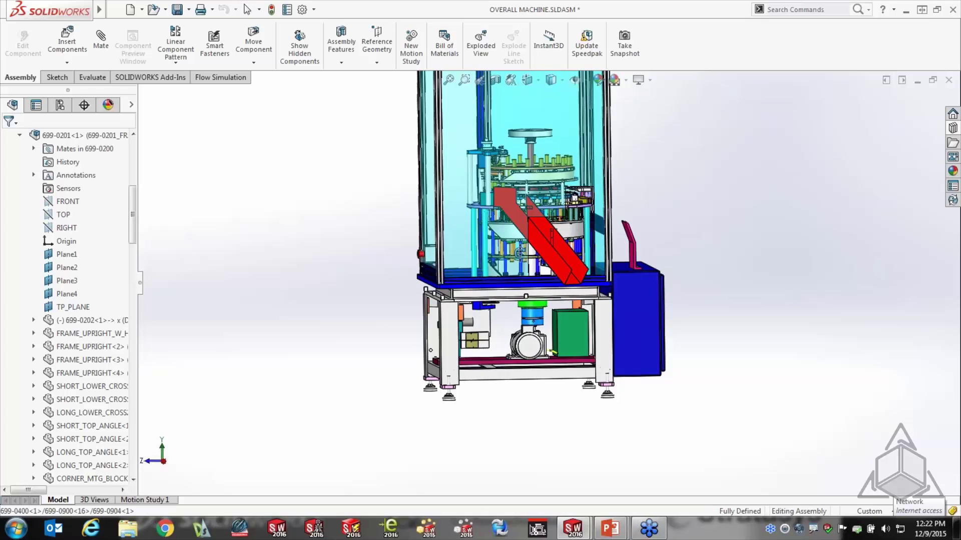
pyautogui.moveTo(522, 246); pyautogui.dragTo(585, 206, button='middle')
pyautogui.scroll(-4, 584, 206)
pyautogui.scroll(-4, 585, 206)
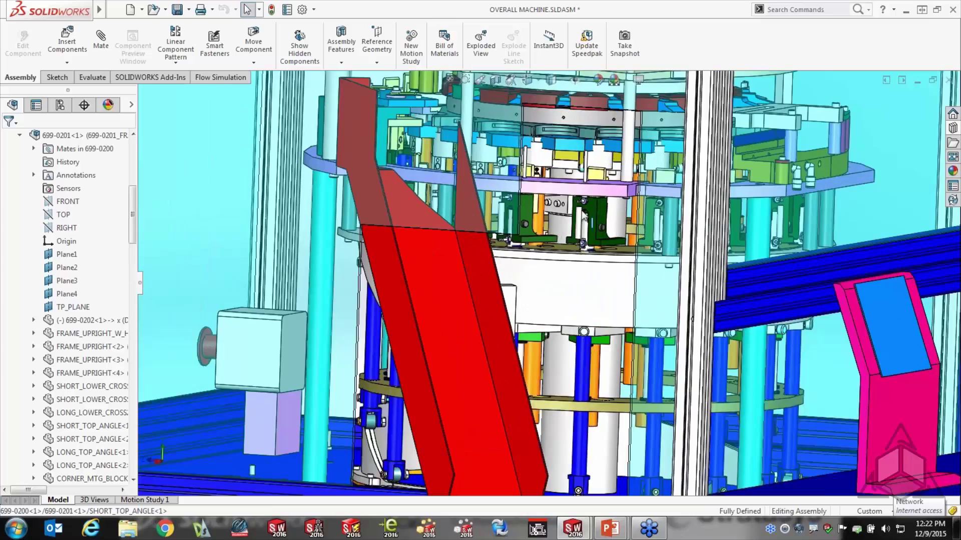
pyautogui.scroll(-2, 579, 231)
pyautogui.scroll(-6, 579, 232)
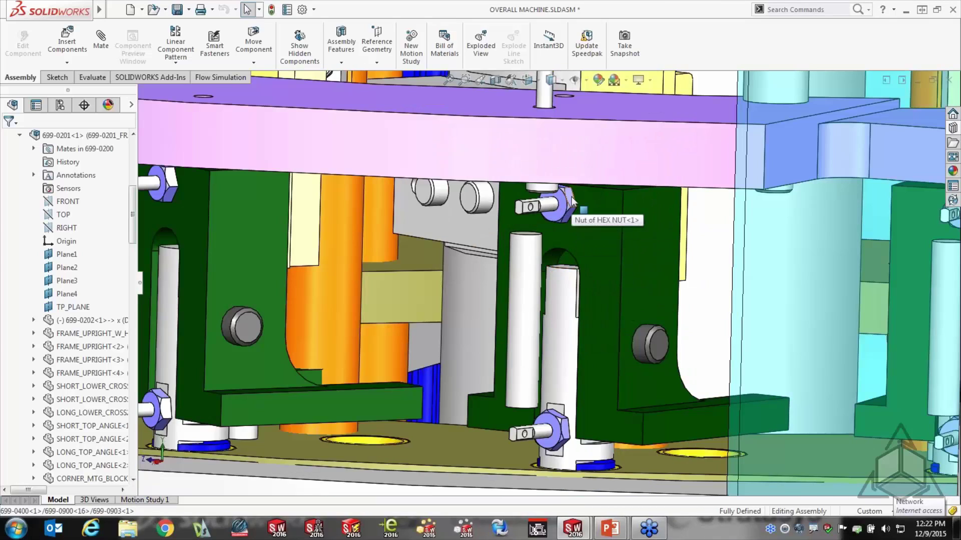
pyautogui.click(572, 200)
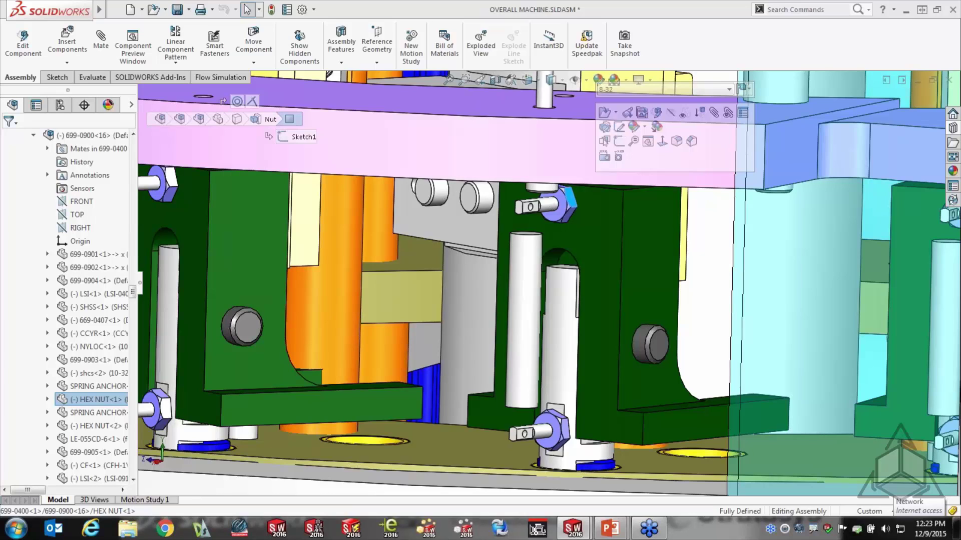
# Step: Use Select Identical Components to select every hex nut matching HEX NUT<1>
pyautogui.click(260, 10)
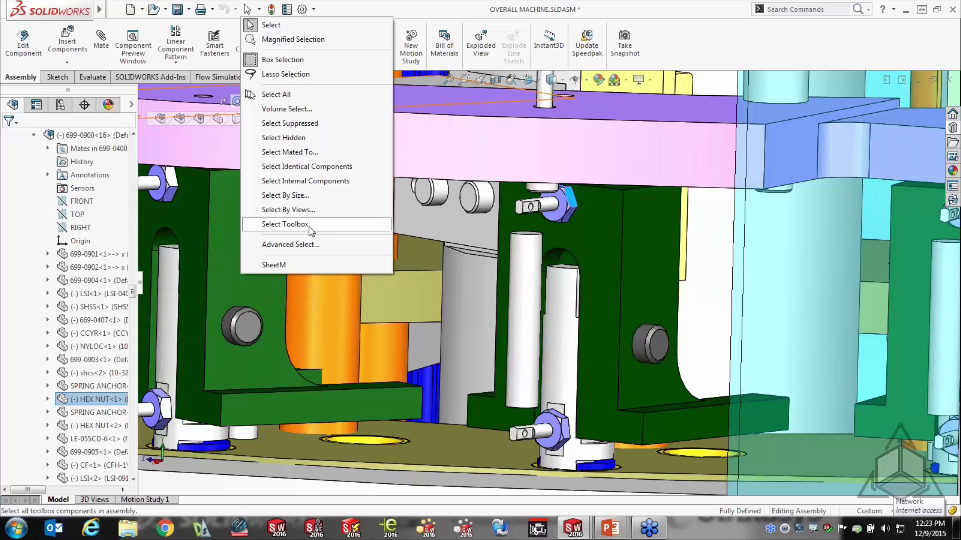
pyautogui.click(310, 168)
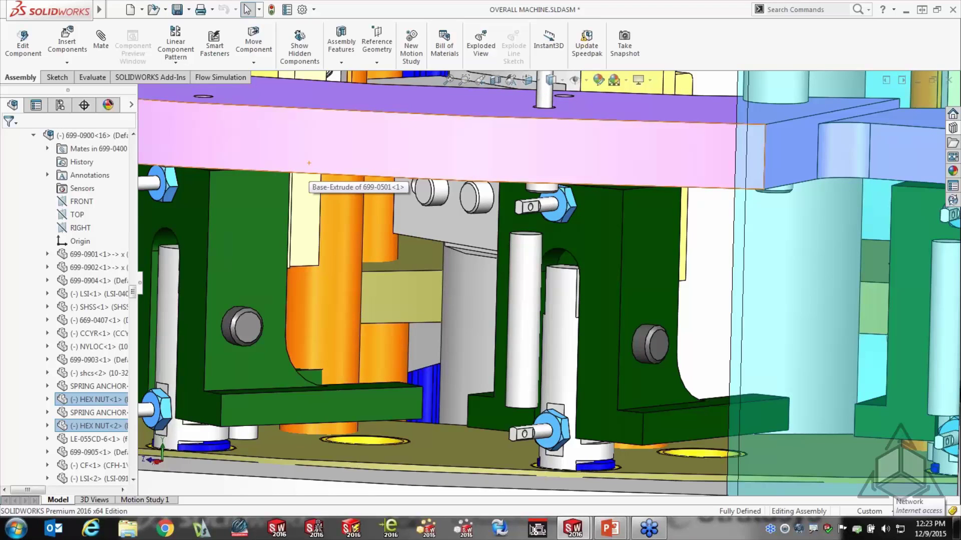
pyautogui.scroll(10, 307, 181)
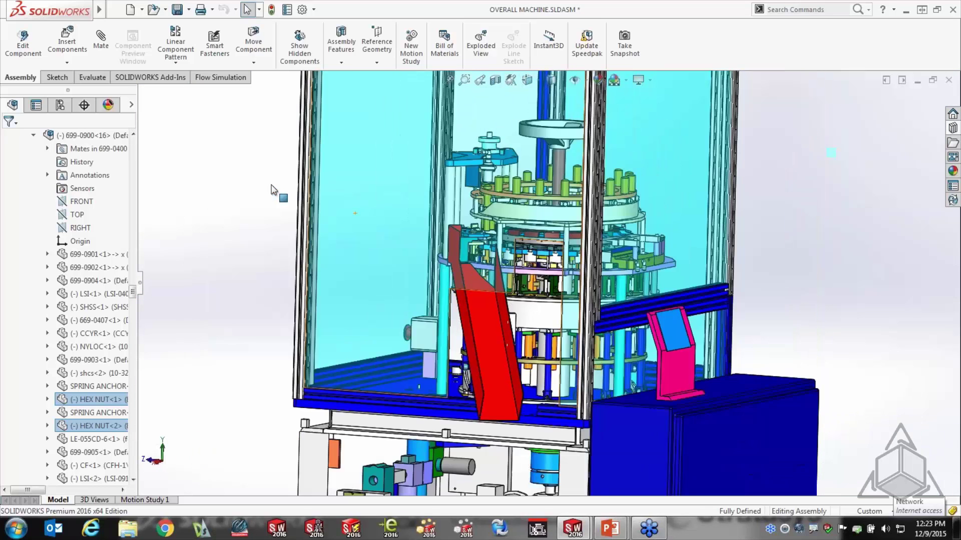
# Step: Isolate the selected hex nuts, then box-select all of the isolated nuts
pyautogui.scroll(2, 273, 190)
pyautogui.rightClick(272, 189)
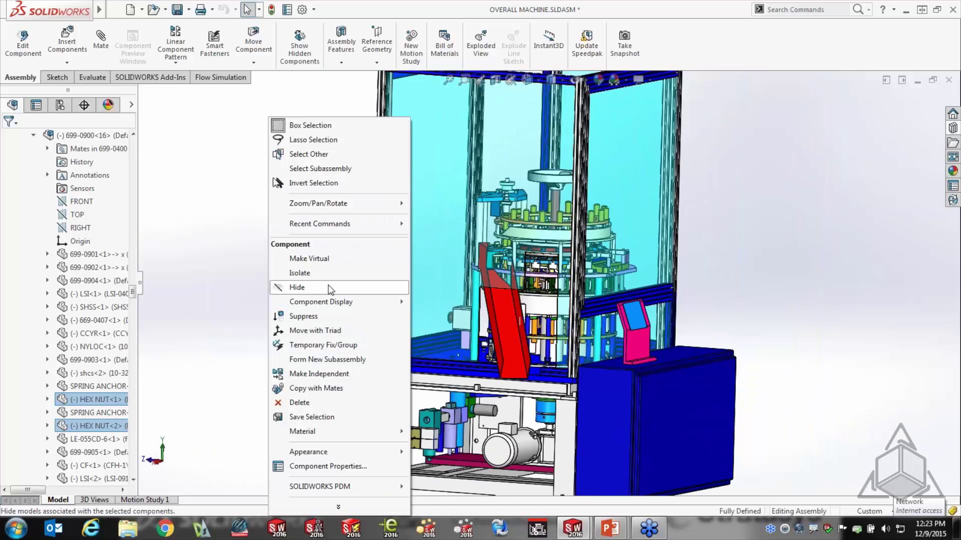
pyautogui.click(309, 276)
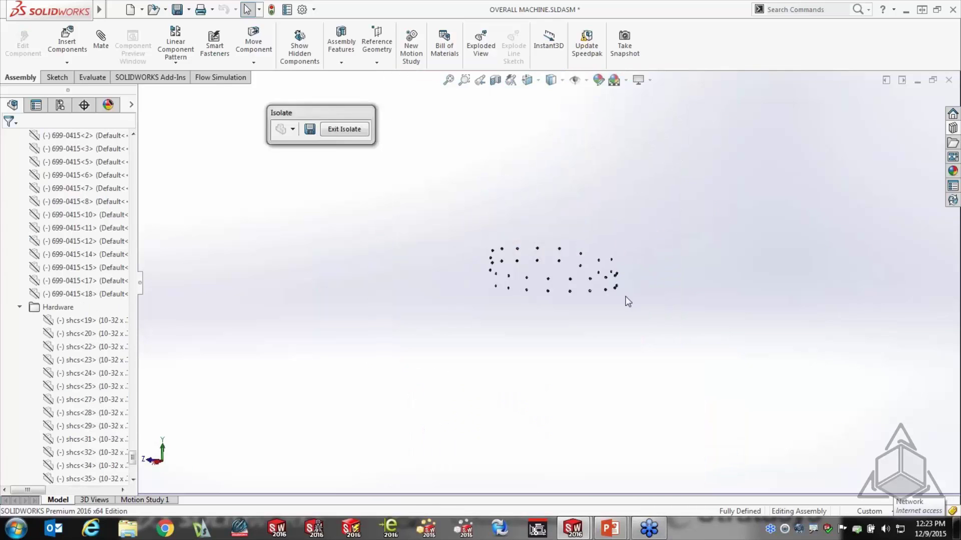
pyautogui.scroll(-5, 621, 301)
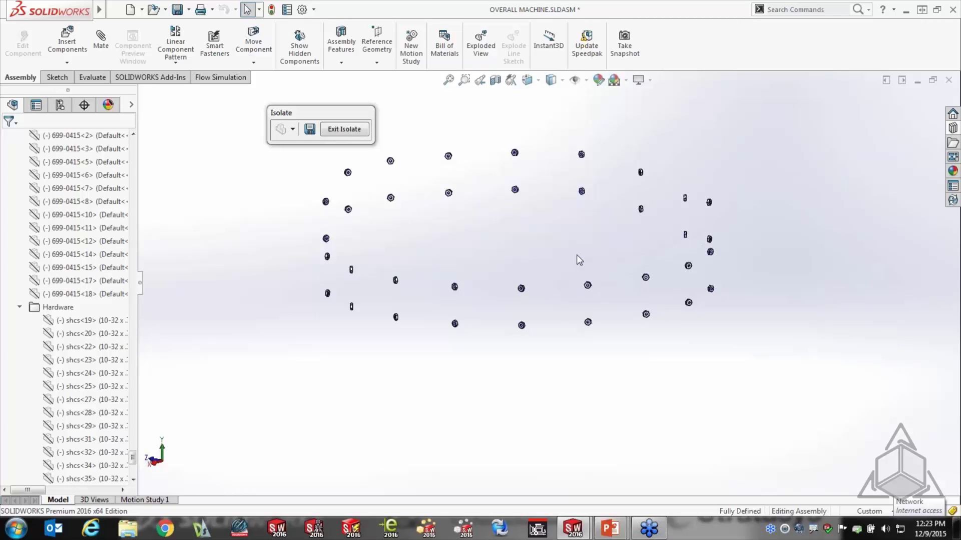
pyautogui.moveTo(566, 239)
pyautogui.mouseDown(button='middle')
pyautogui.moveTo(575, 208)
pyautogui.moveTo(575, 235)
pyautogui.mouseUp(button='middle')
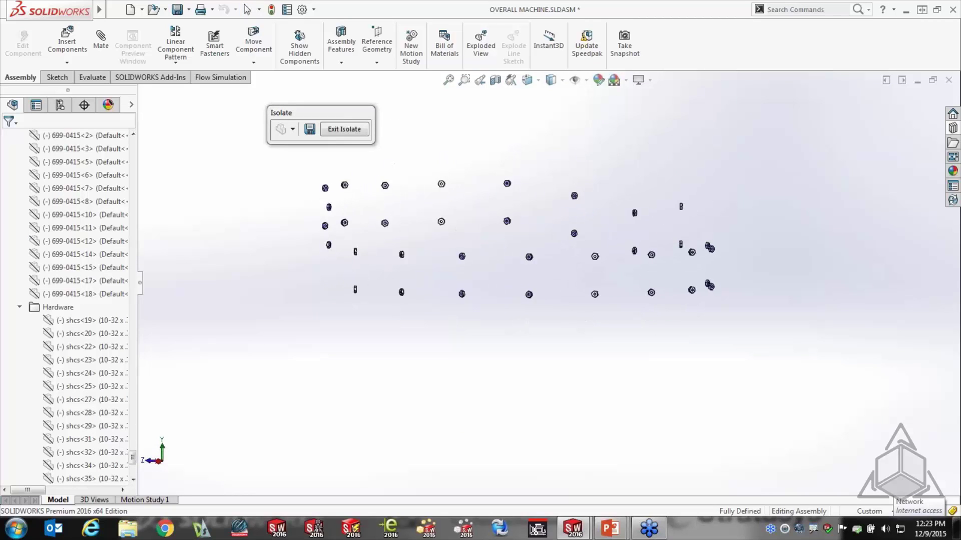
pyautogui.moveTo(279, 169); pyautogui.dragTo(778, 339)
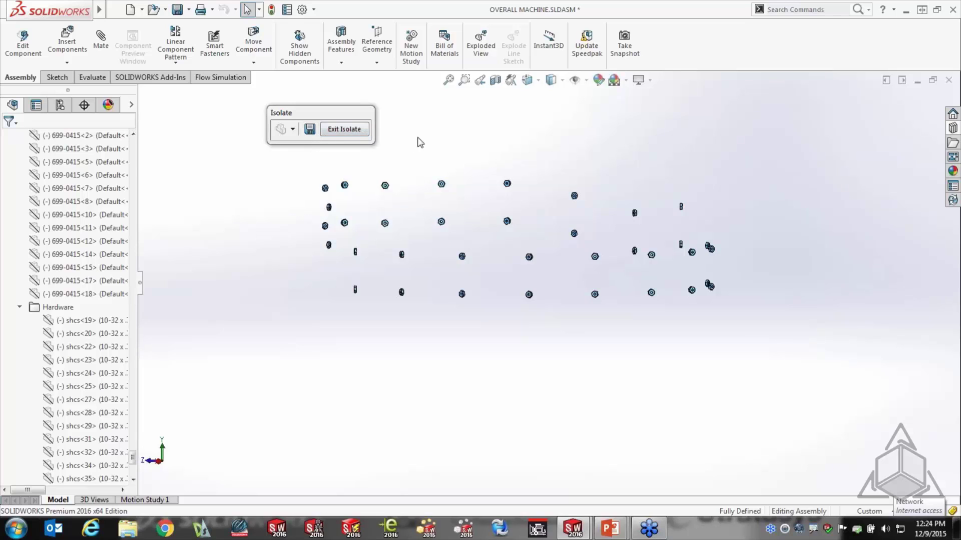
# Step: Save the selected hex nuts as a selection set and exit isolation
pyautogui.rightClick(552, 140)
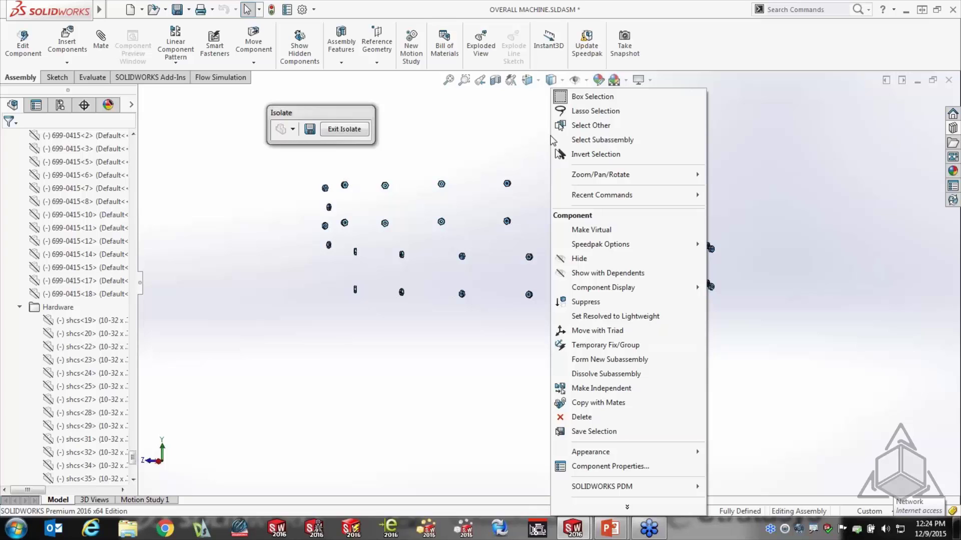
pyautogui.click(594, 432)
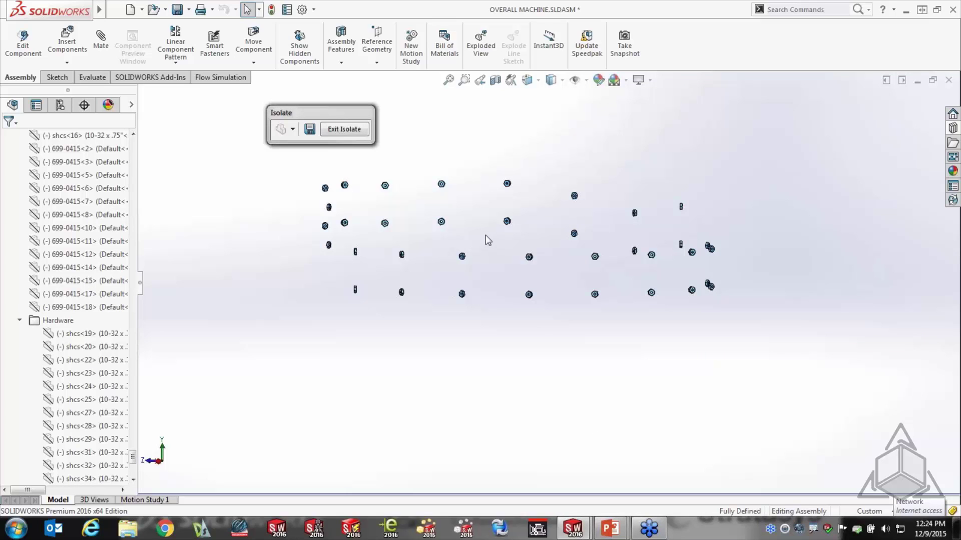
pyautogui.click(350, 132)
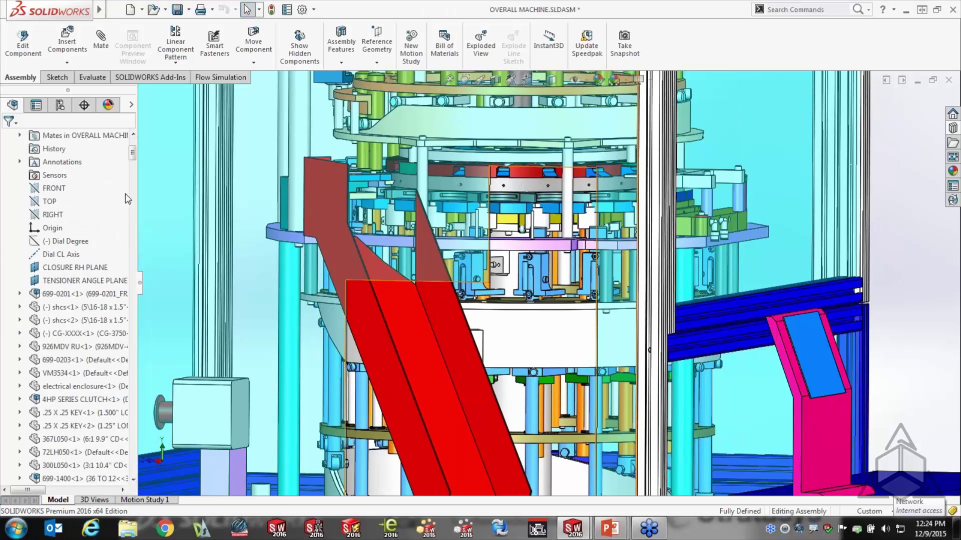
# Step: Rename Selection-Set1(18) under Selection Sets to 'Hex Nut' and zoom out to the whole machine
pyautogui.moveTo(132, 153); pyautogui.dragTo(133, 143)
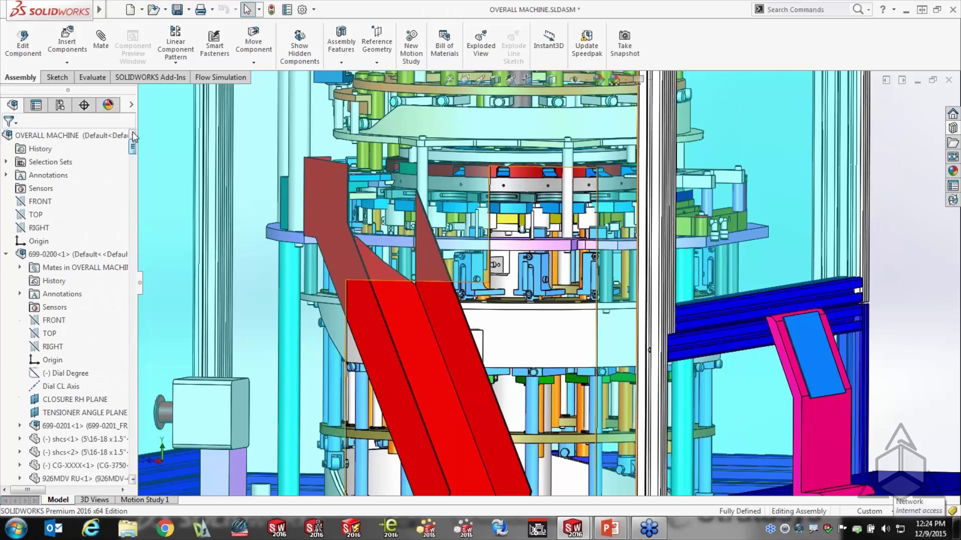
pyautogui.click(6, 254)
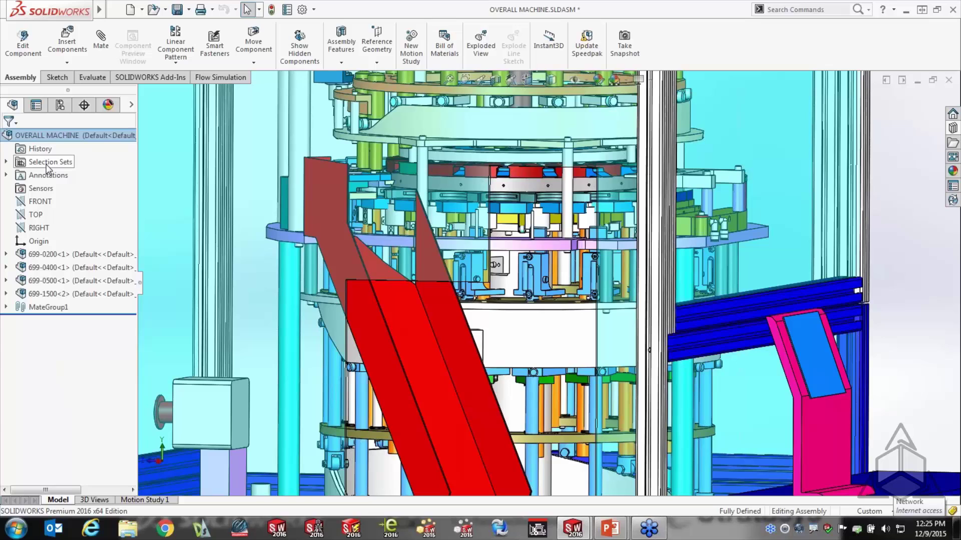
pyautogui.click(6, 162)
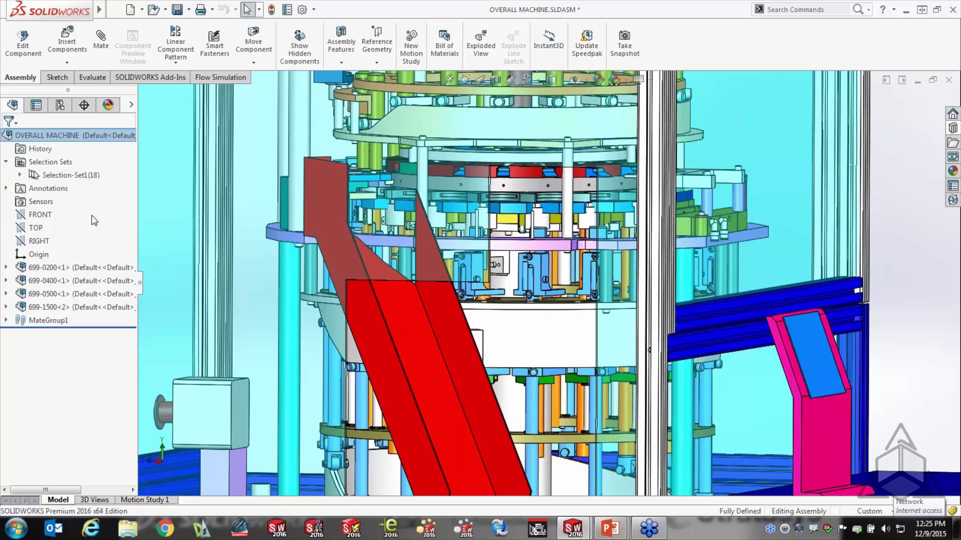
pyautogui.click(76, 175)
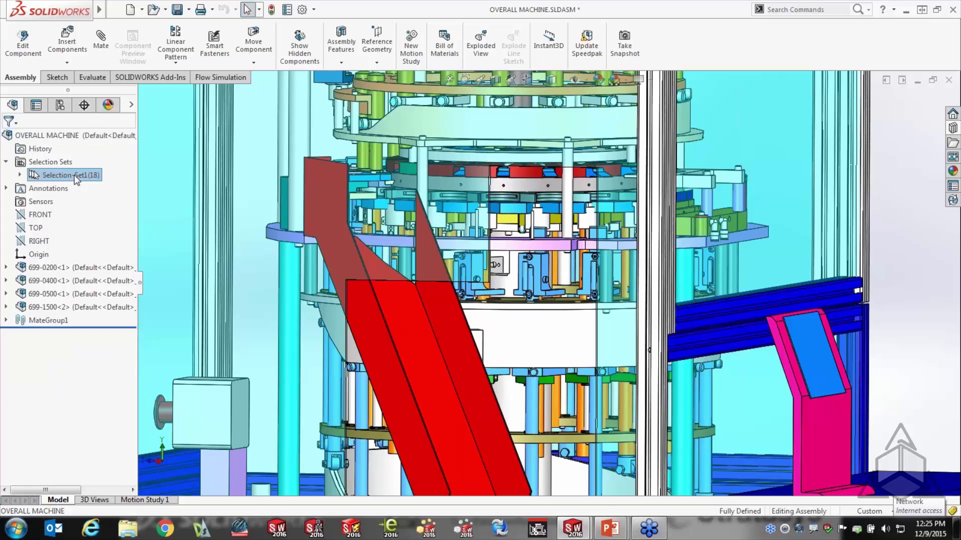
pyautogui.click(76, 176)
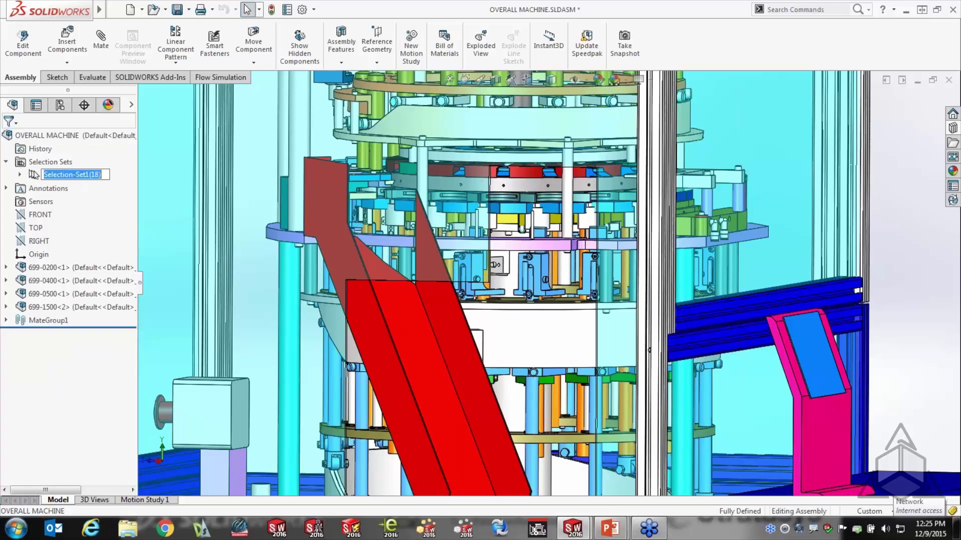
pyautogui.write('Hex')
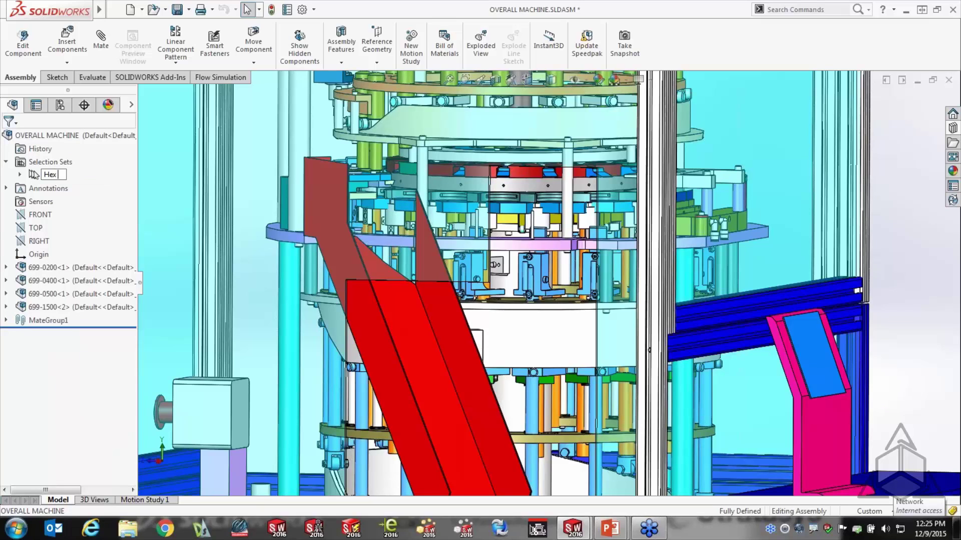
pyautogui.write(' Nut')
pyautogui.click(103, 196)
pyautogui.press('z')
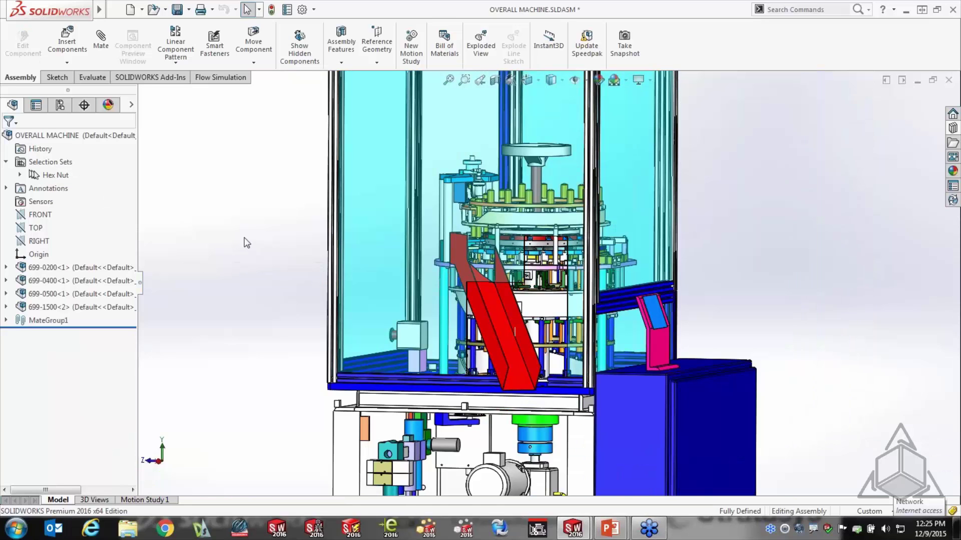
pyautogui.click(49, 175)
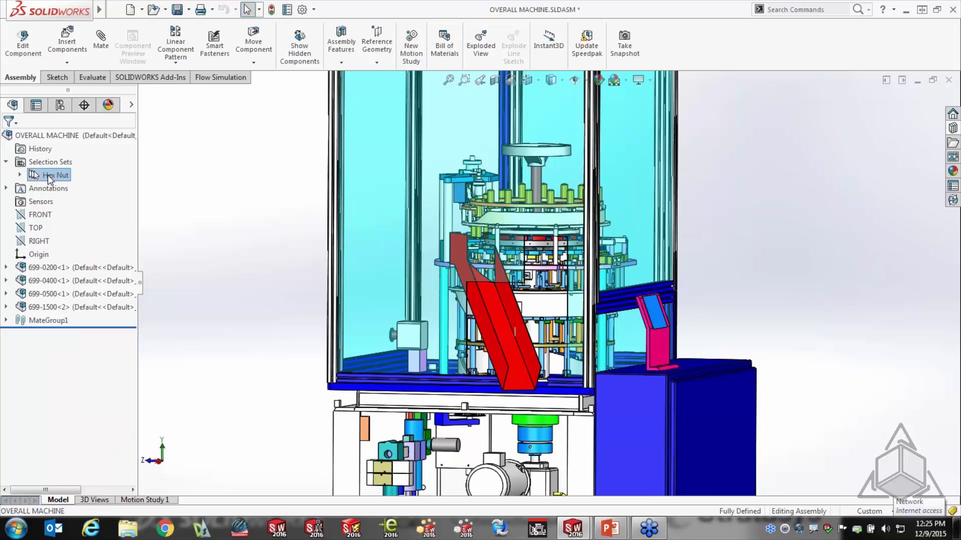
pyautogui.rightClick(212, 173)
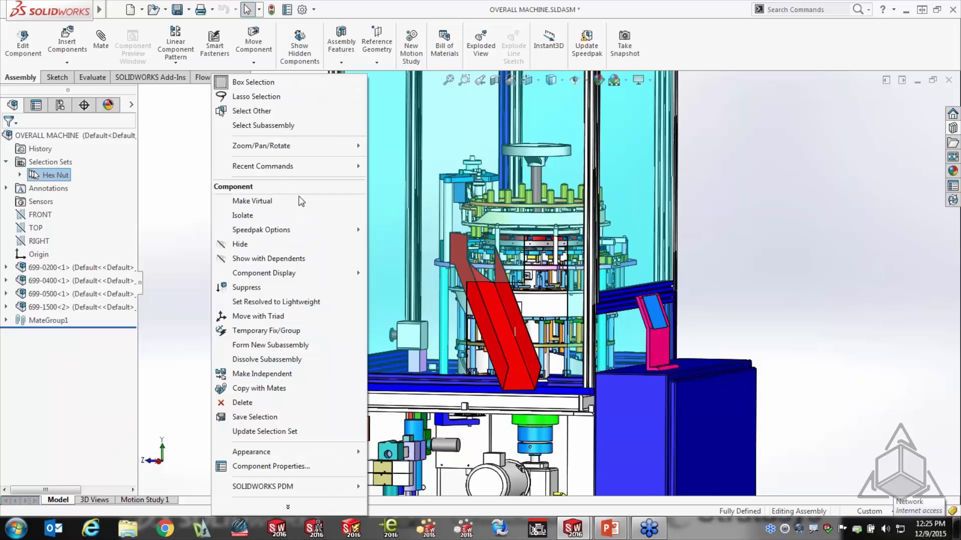
pyautogui.click(251, 218)
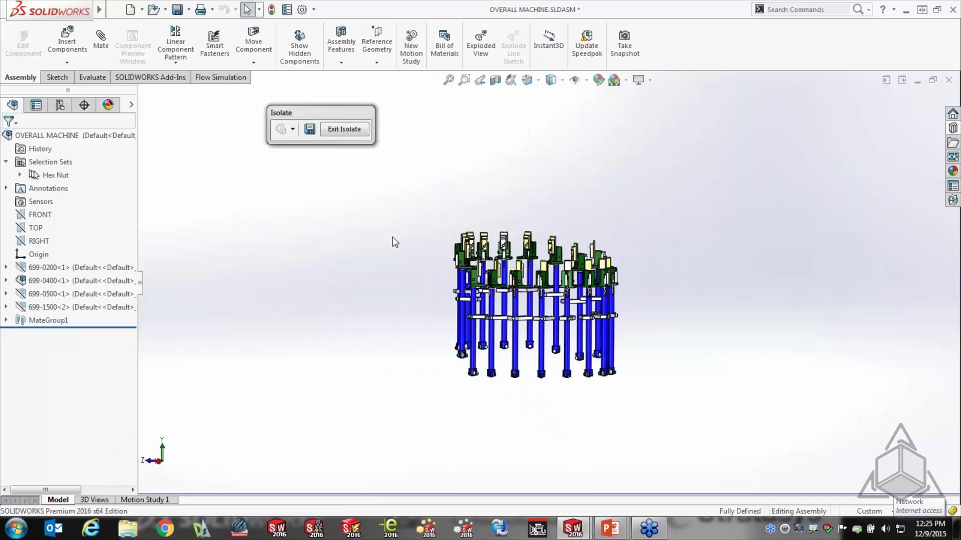
pyautogui.moveTo(573, 248); pyautogui.dragTo(571, 335, button='middle')
pyautogui.scroll(-5, 573, 334)
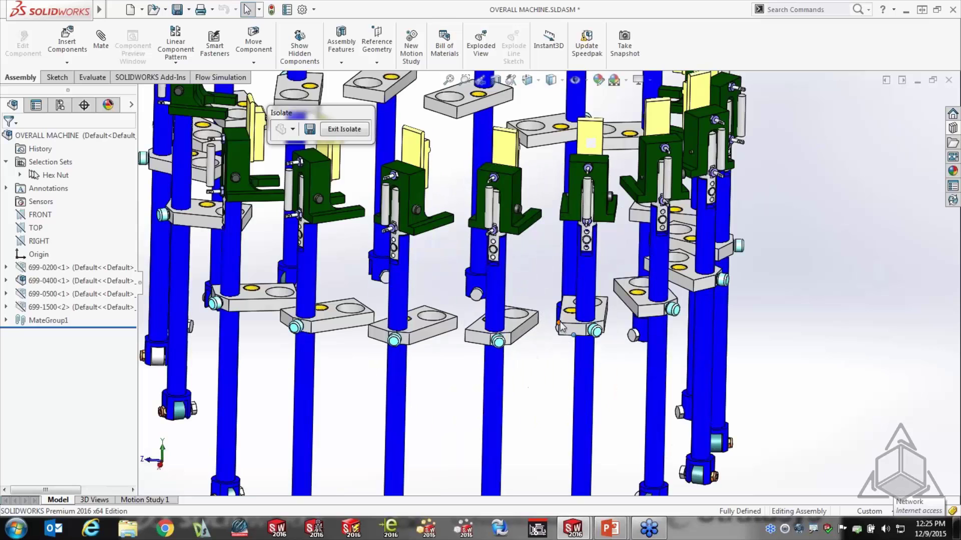
pyautogui.scroll(5, 467, 291)
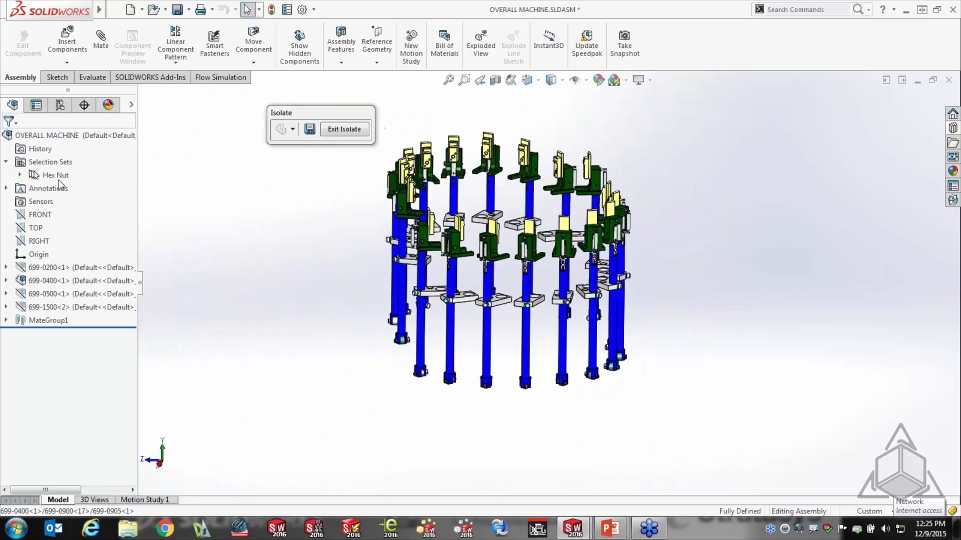
pyautogui.click(20, 175)
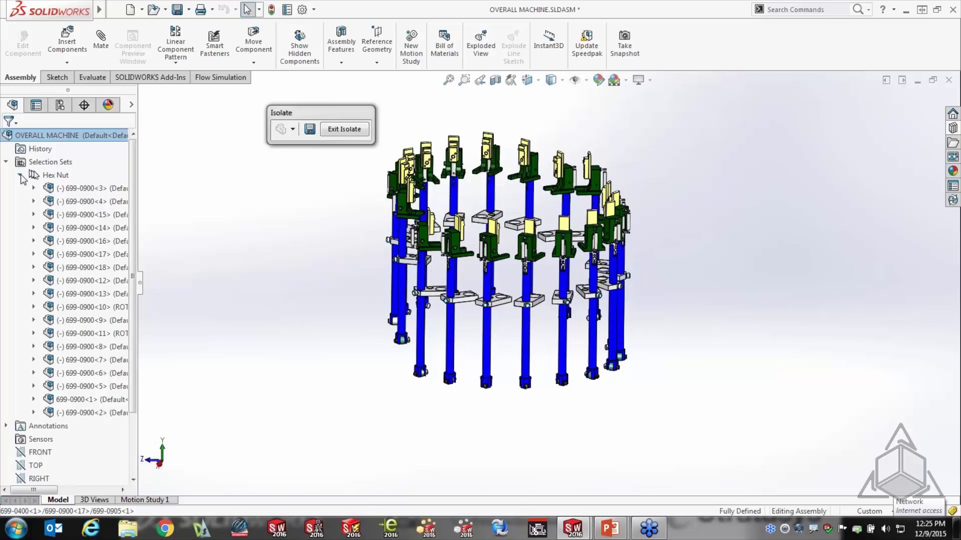
pyautogui.click(34, 188)
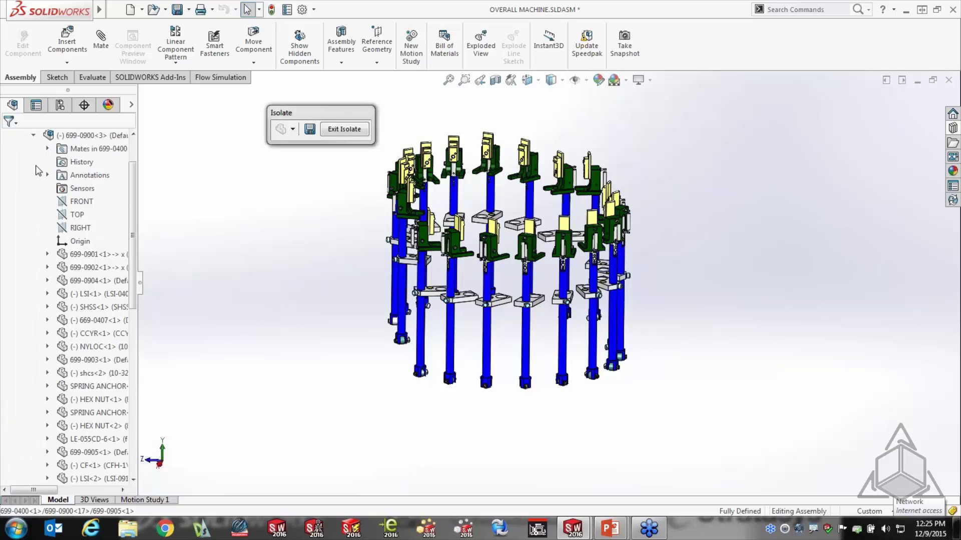
pyautogui.click(33, 135)
pyautogui.scroll(1, 138, 202)
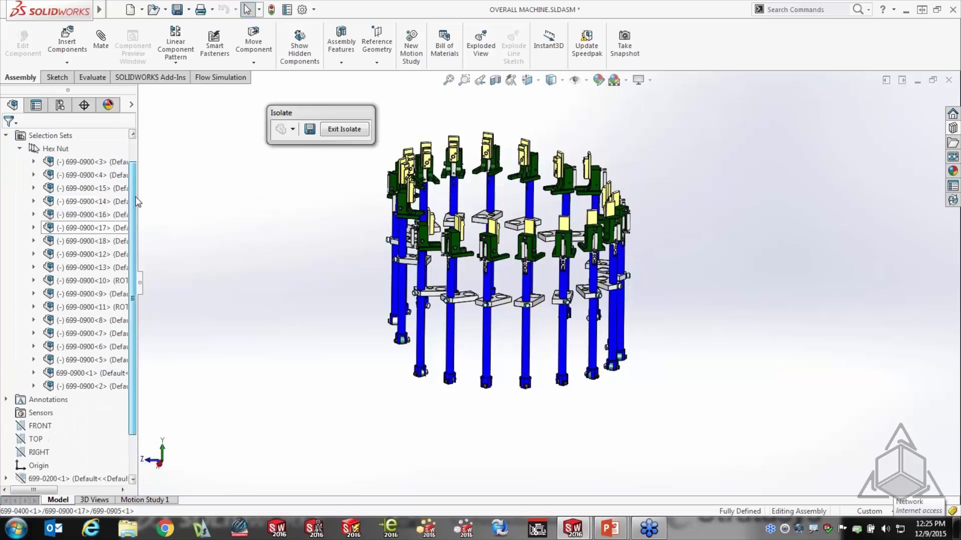
pyautogui.scroll(1, 138, 201)
pyautogui.click(20, 175)
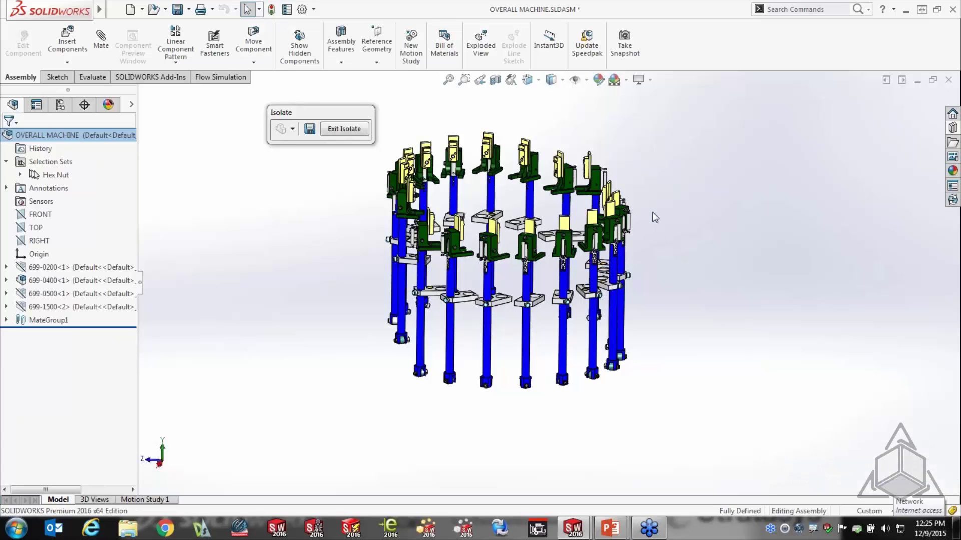
pyautogui.moveTo(691, 233); pyautogui.dragTo(688, 266, button='middle')
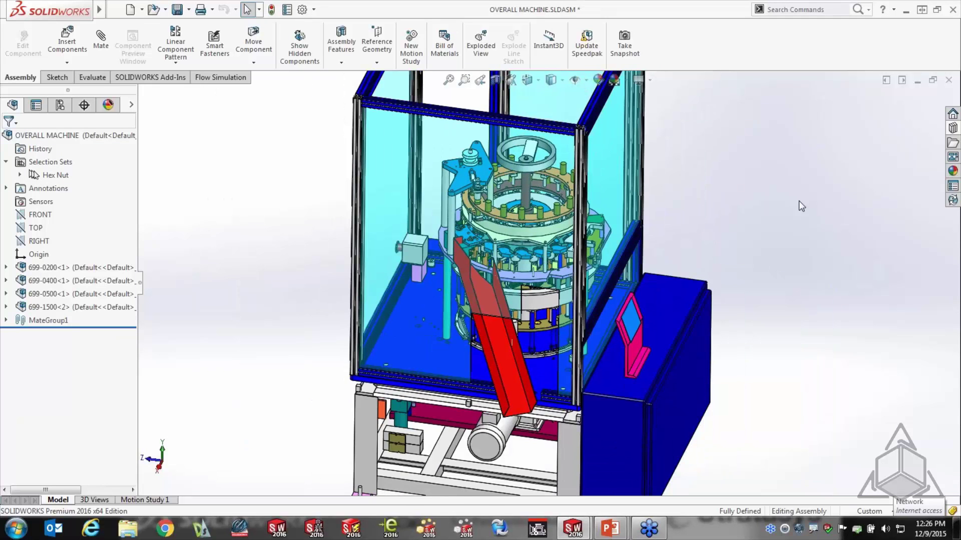
# Step: Make _HG 365 GRINDER.sldasm the active document via the Window menu
pyautogui.click(260, 9)
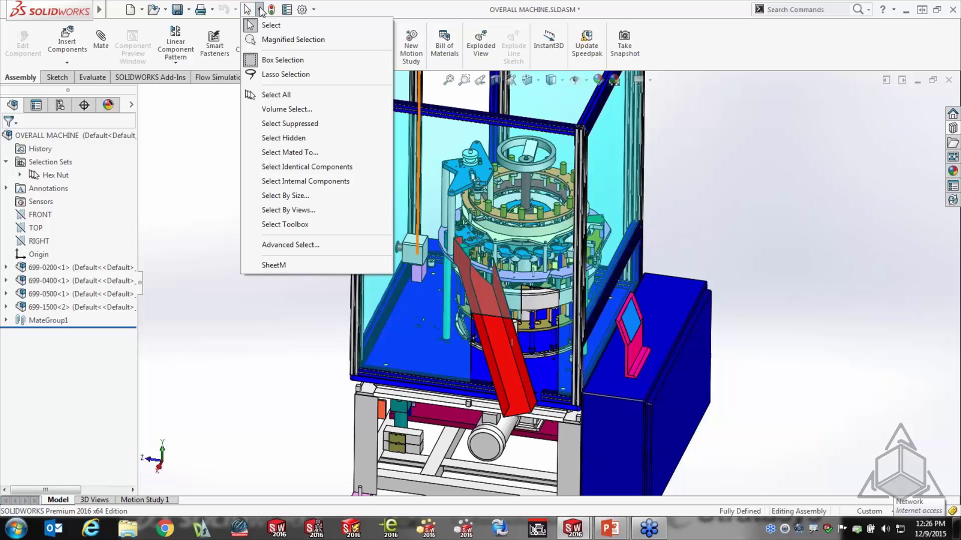
pyautogui.moveTo(212, 12)
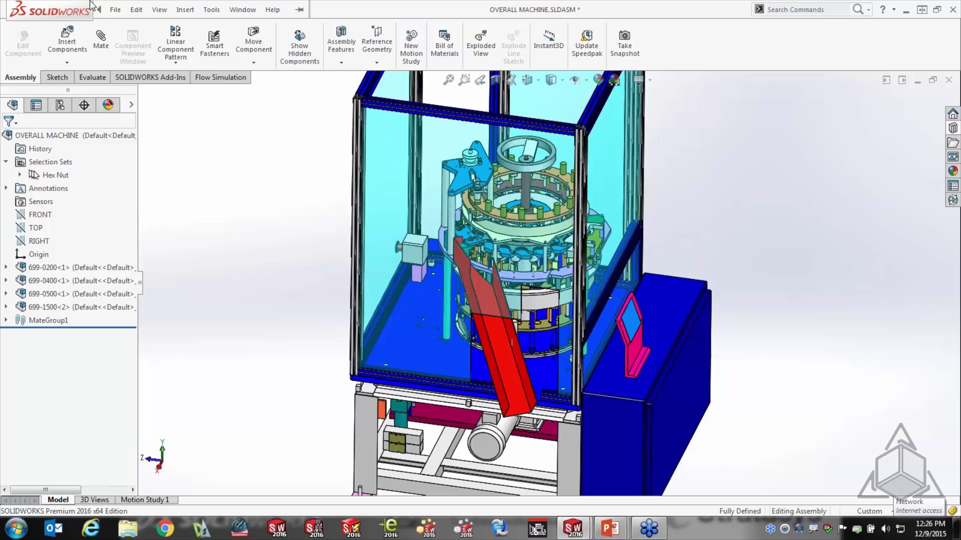
pyautogui.click(243, 10)
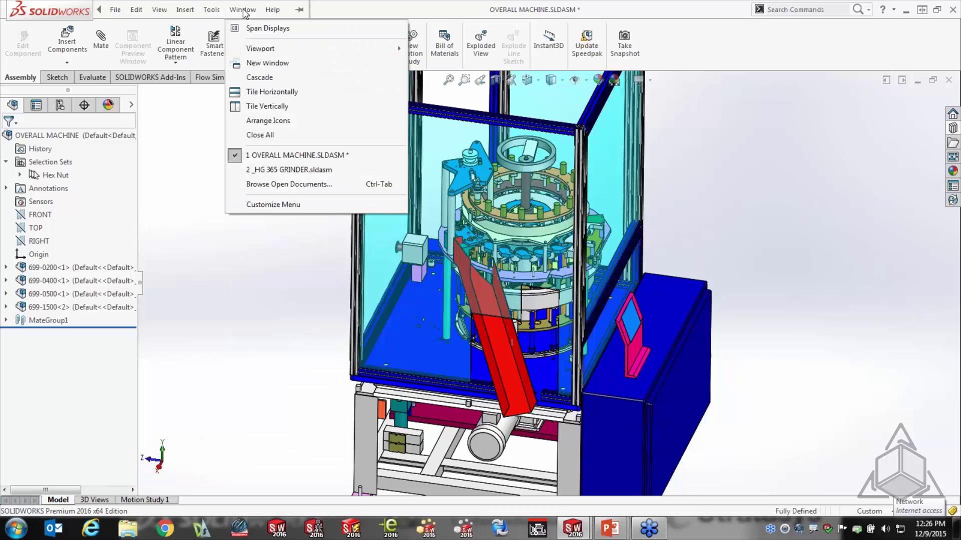
pyautogui.click(280, 167)
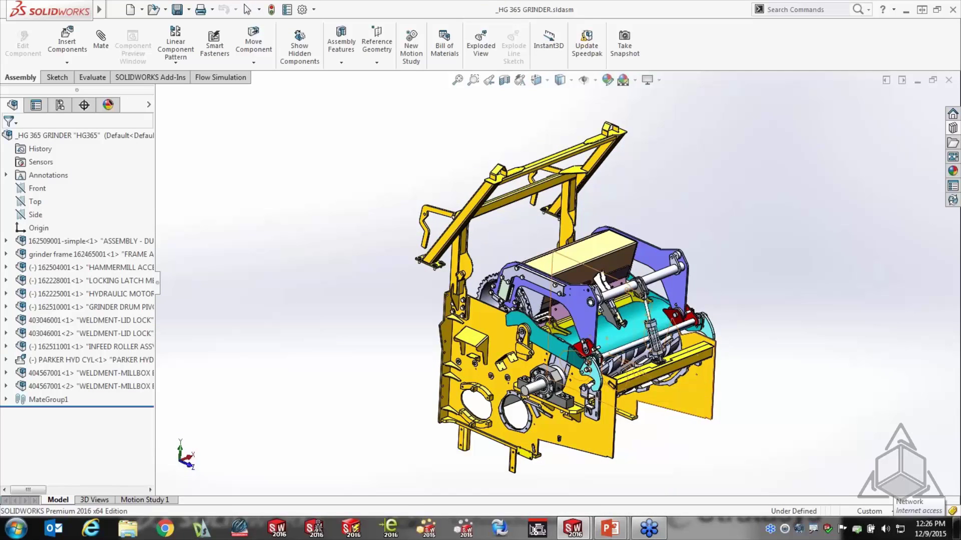
# Step: Try Select Suppressed from the selection methods on the grinder assembly
pyautogui.scroll(-3, 664, 356)
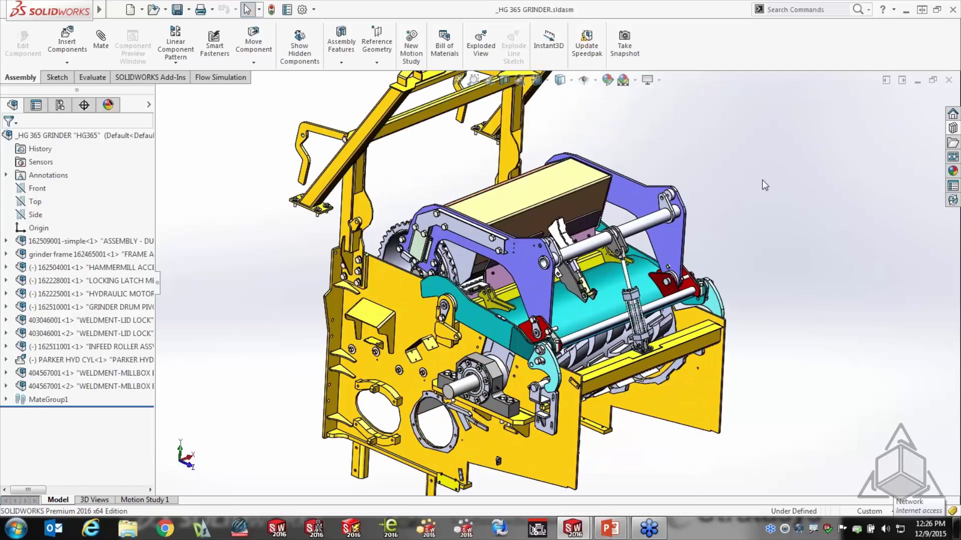
pyautogui.click(260, 11)
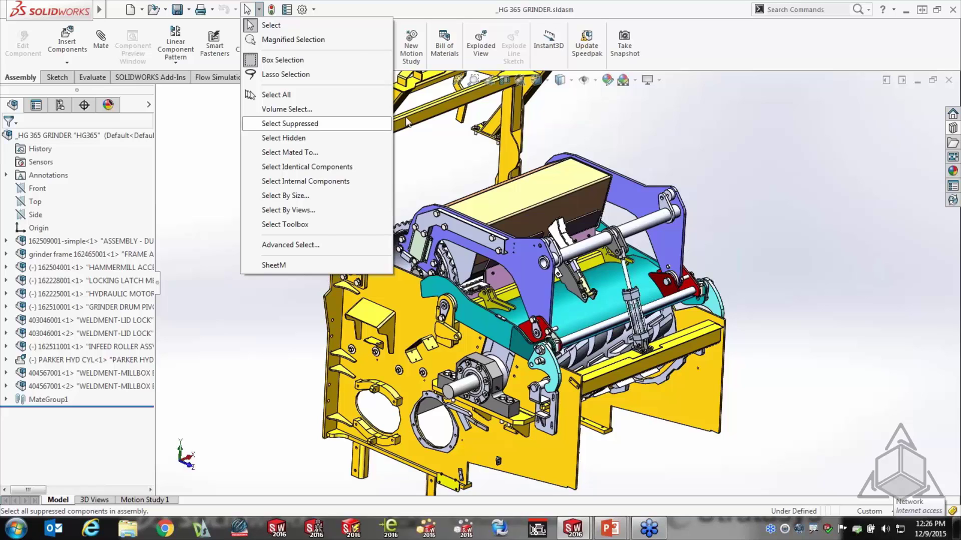
pyautogui.click(289, 124)
pyautogui.rightClick(642, 138)
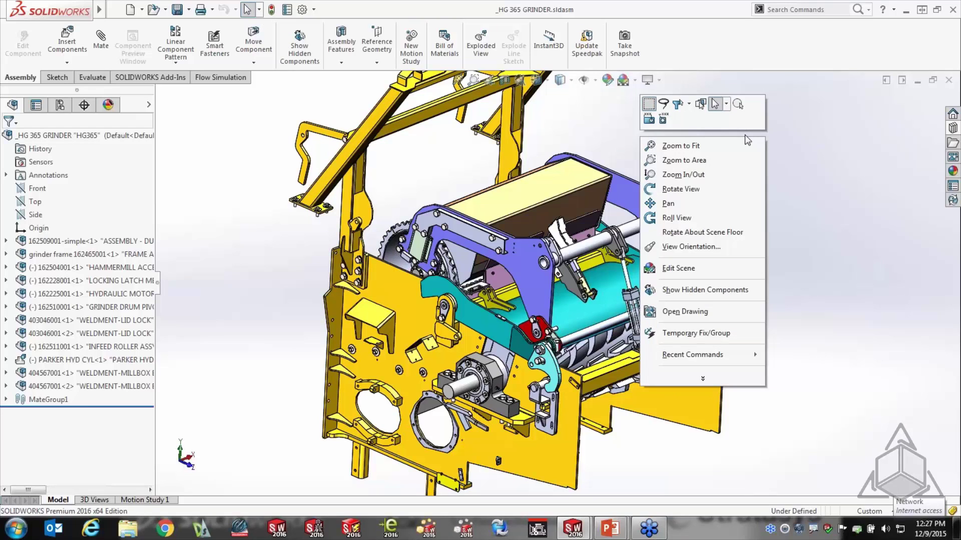
pyautogui.click(726, 105)
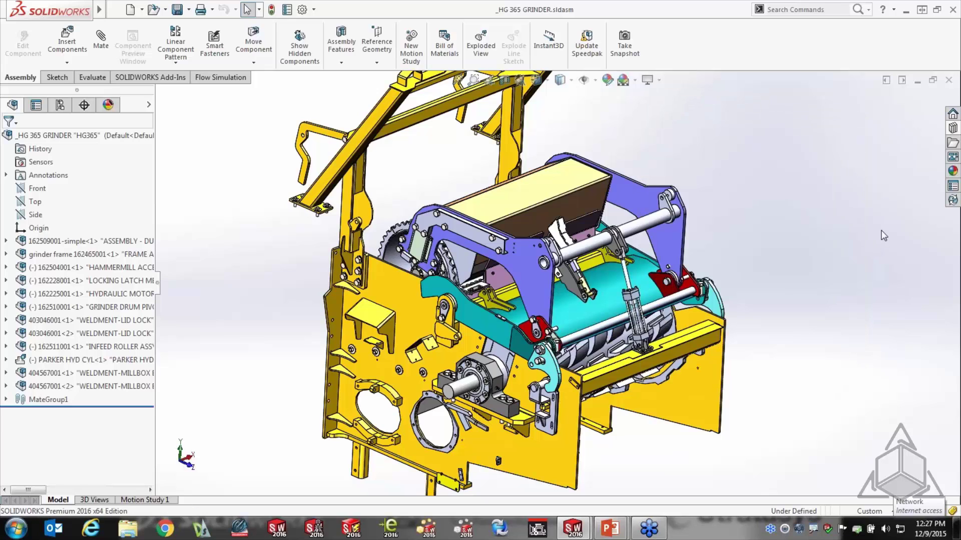
pyautogui.rightClick(740, 190)
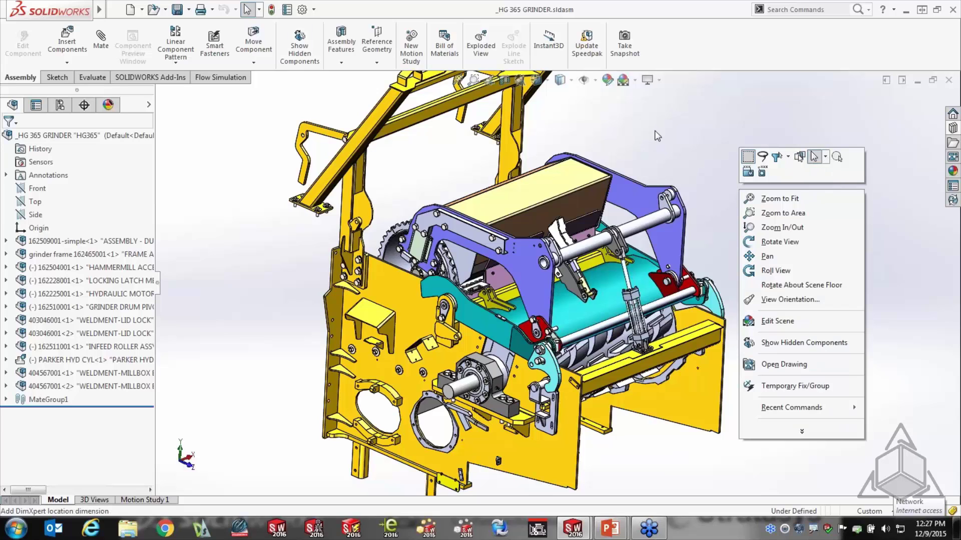
pyautogui.click(259, 9)
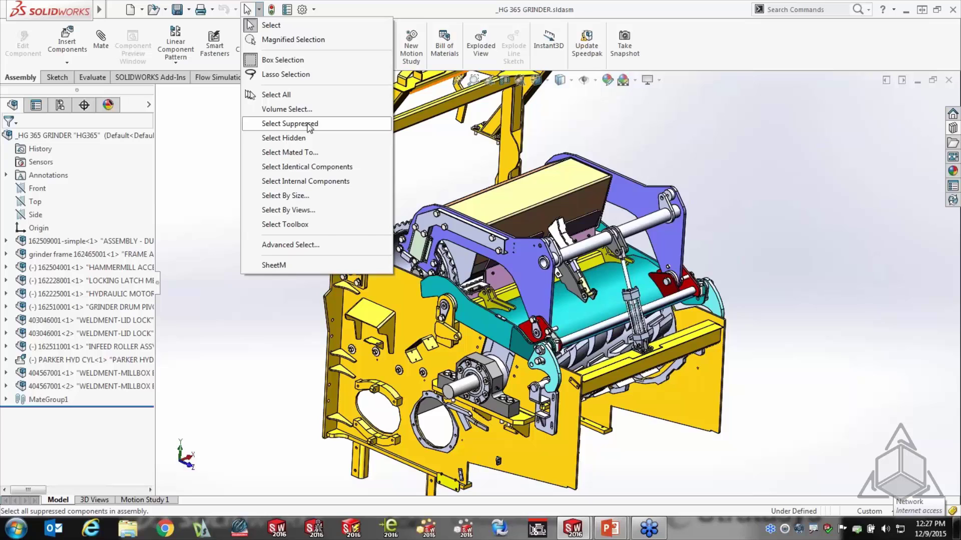
pyautogui.click(290, 124)
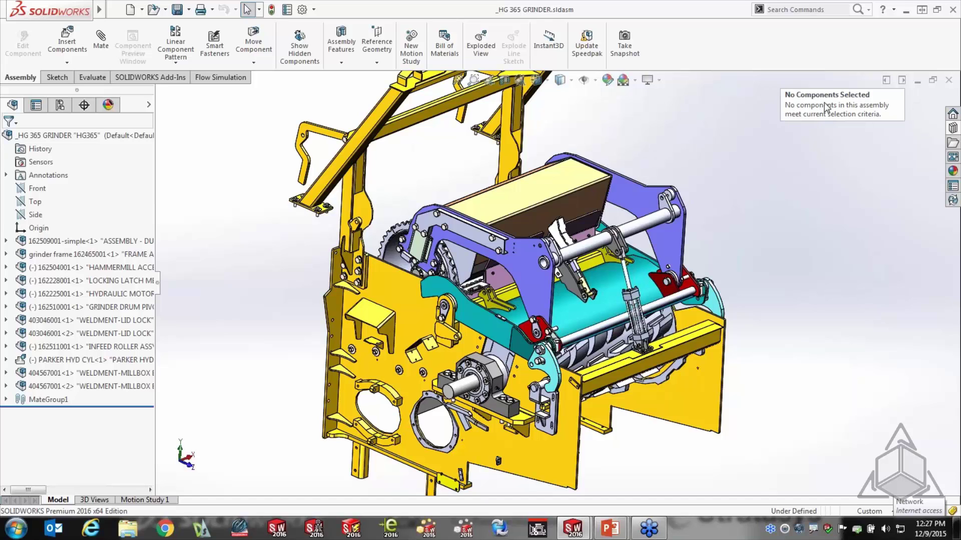
# Step: Suppress the PARKER HYD CYL component, then select the suppressed components
pyautogui.rightClick(68, 360)
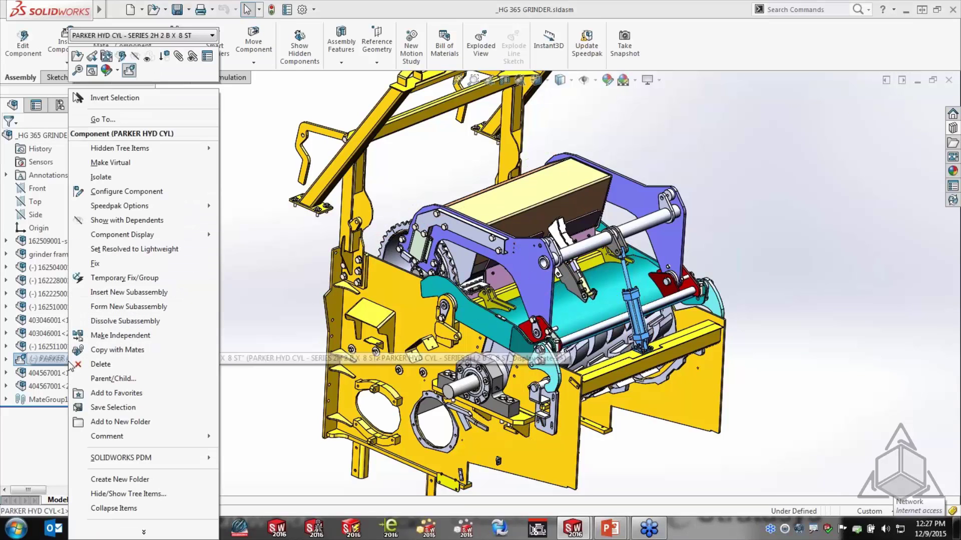
pyautogui.click(171, 59)
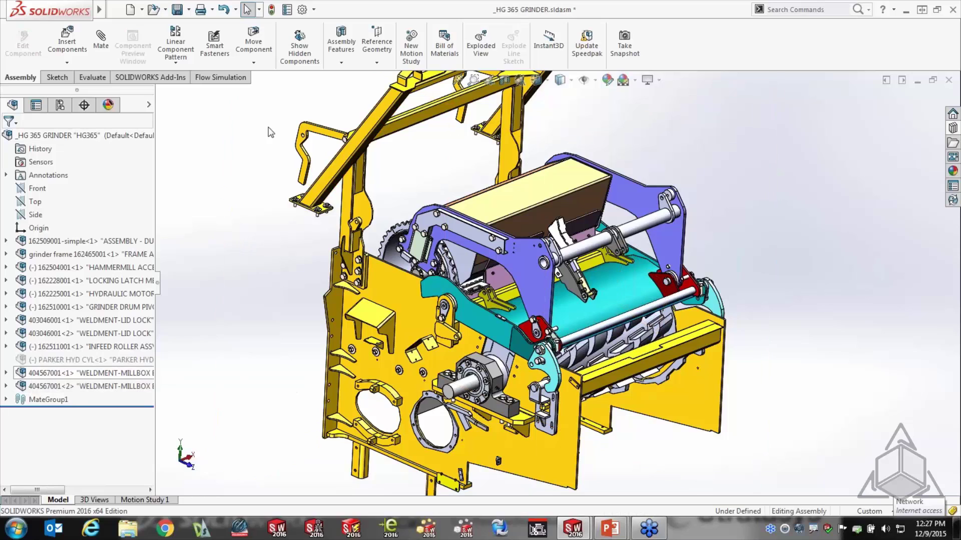
pyautogui.click(260, 9)
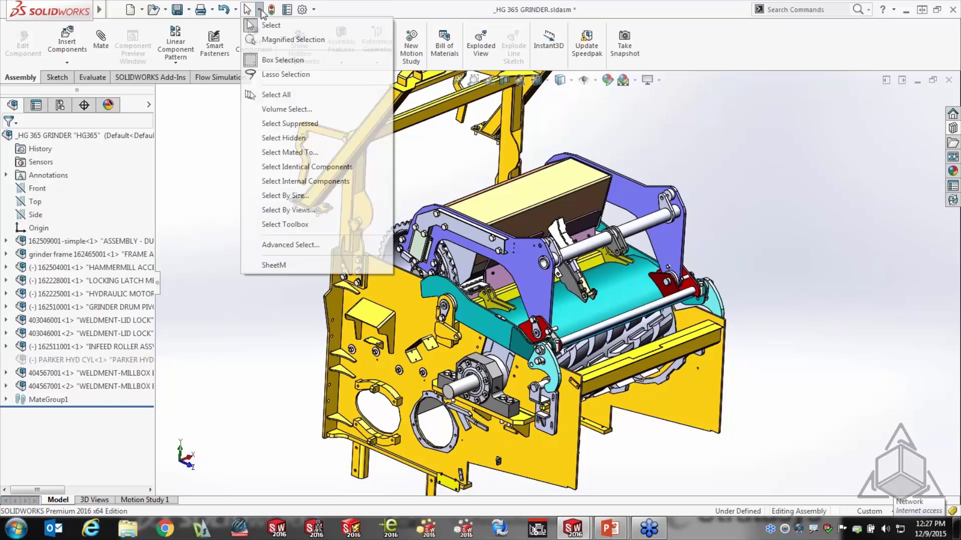
pyautogui.click(295, 124)
pyautogui.rightClick(239, 222)
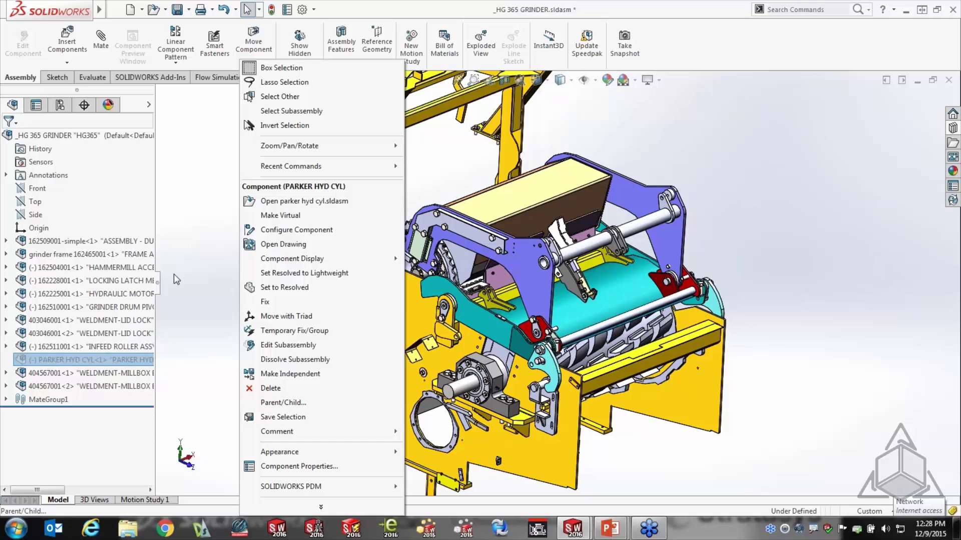
pyautogui.click(182, 254)
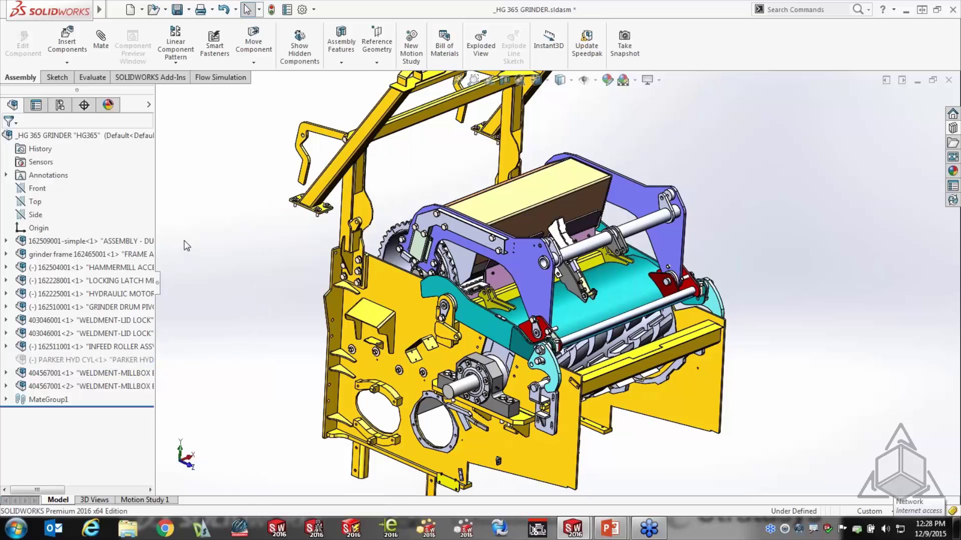
pyautogui.click(260, 9)
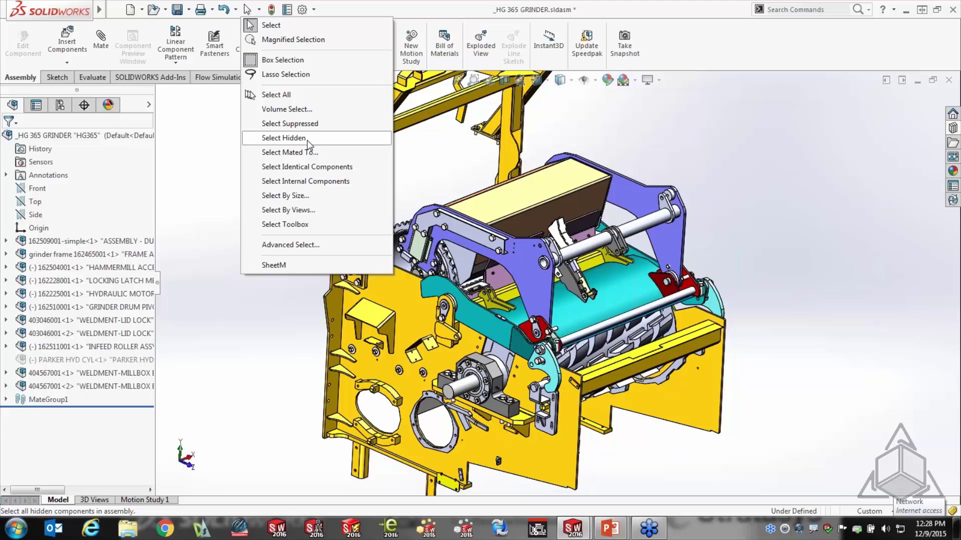
pyautogui.click(308, 140)
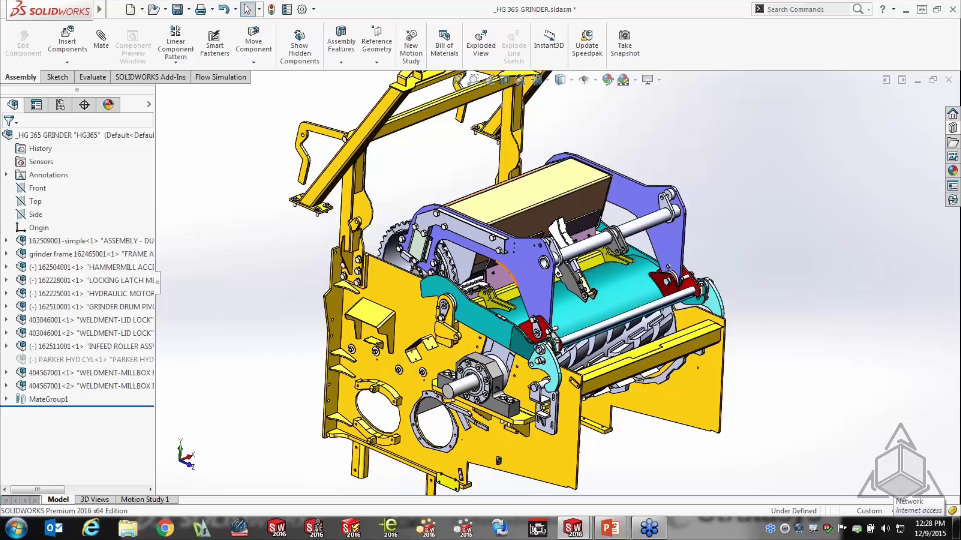
pyautogui.click(524, 272)
pyautogui.click(259, 9)
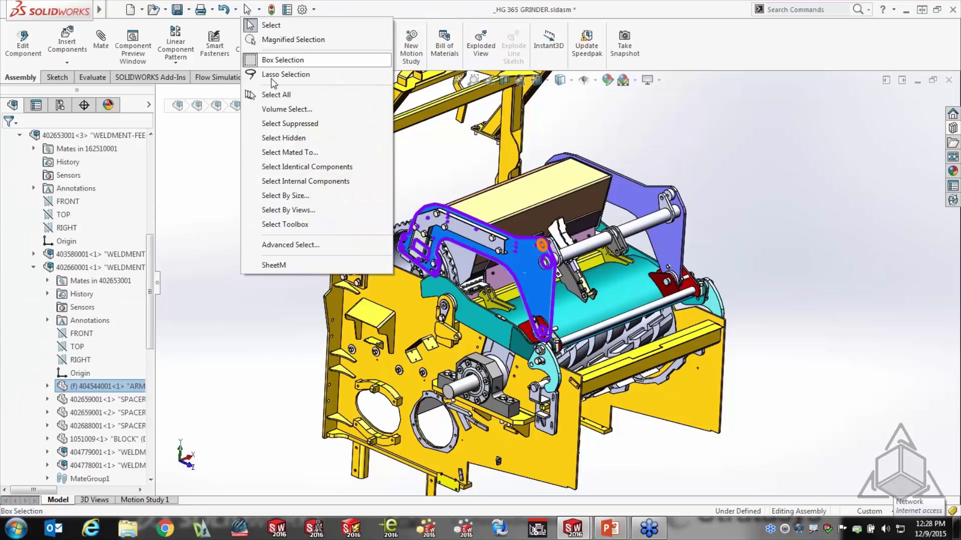
pyautogui.click(301, 153)
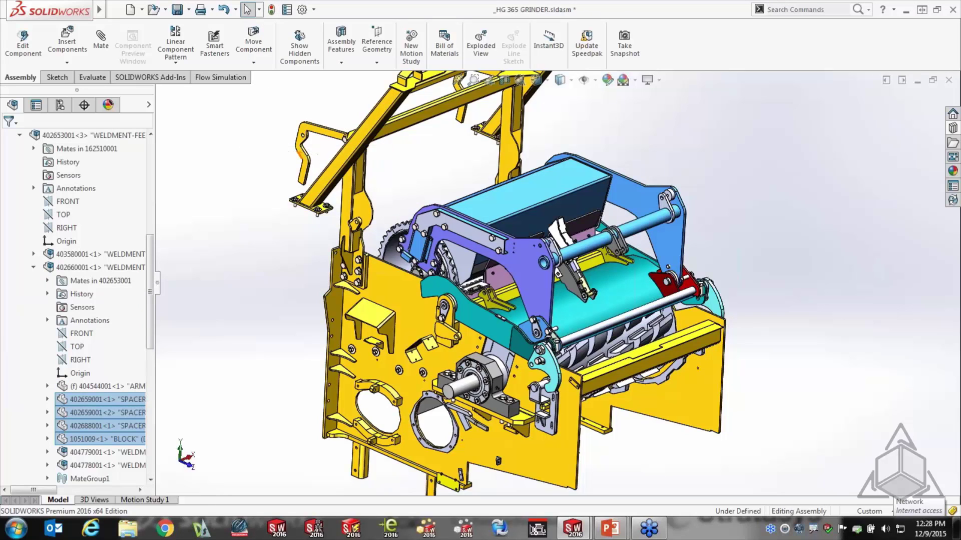
pyautogui.rightClick(777, 116)
pyautogui.click(810, 253)
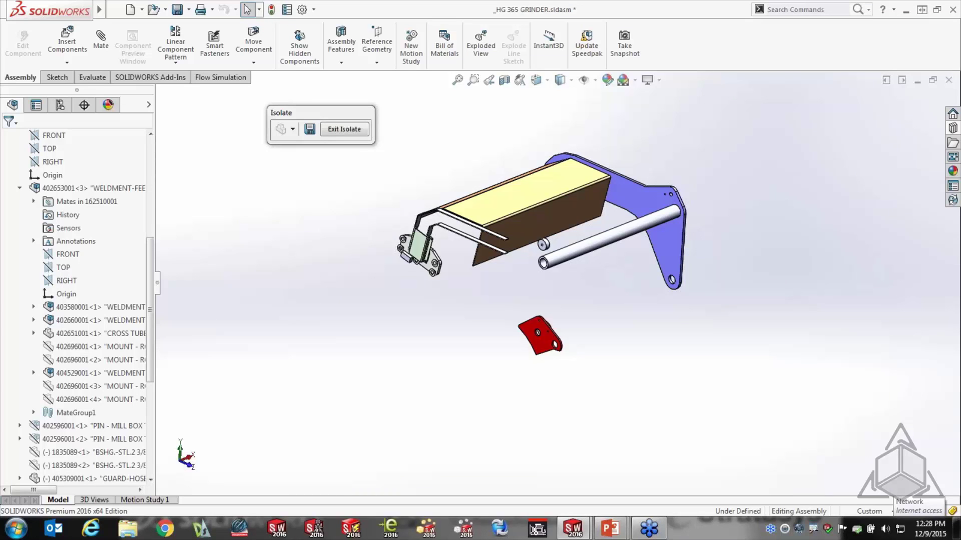
pyautogui.click(353, 129)
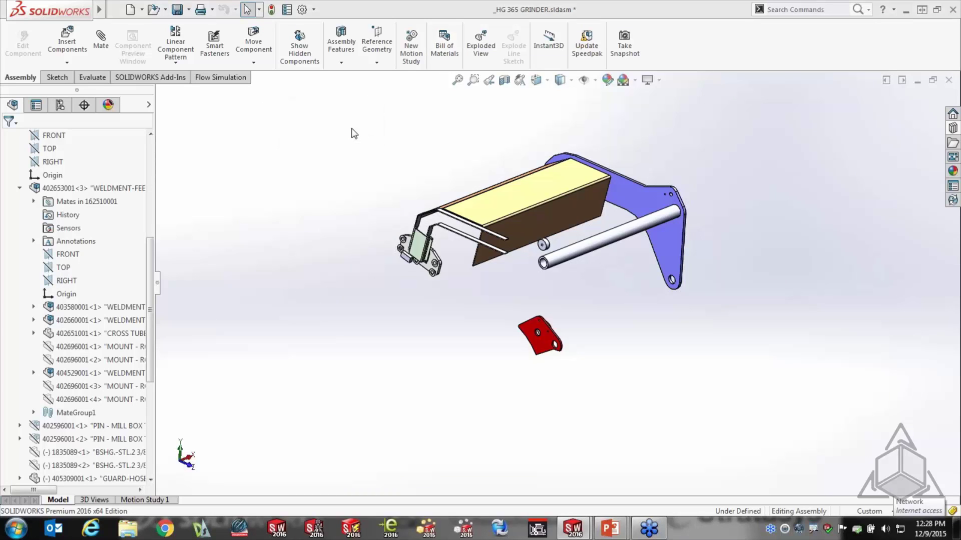
# Step: Select components smaller than 2% of the assembly size using Select by Size
pyautogui.click(260, 9)
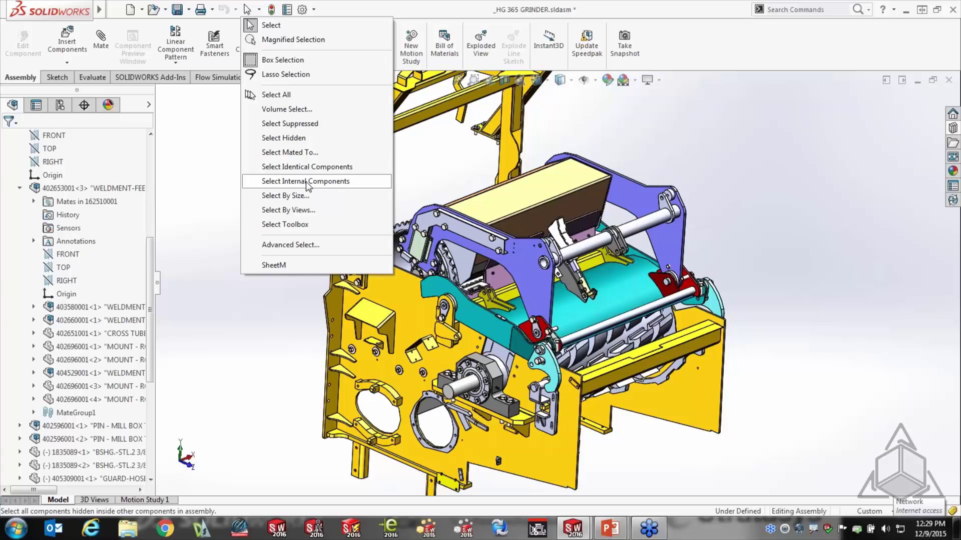
pyautogui.click(289, 197)
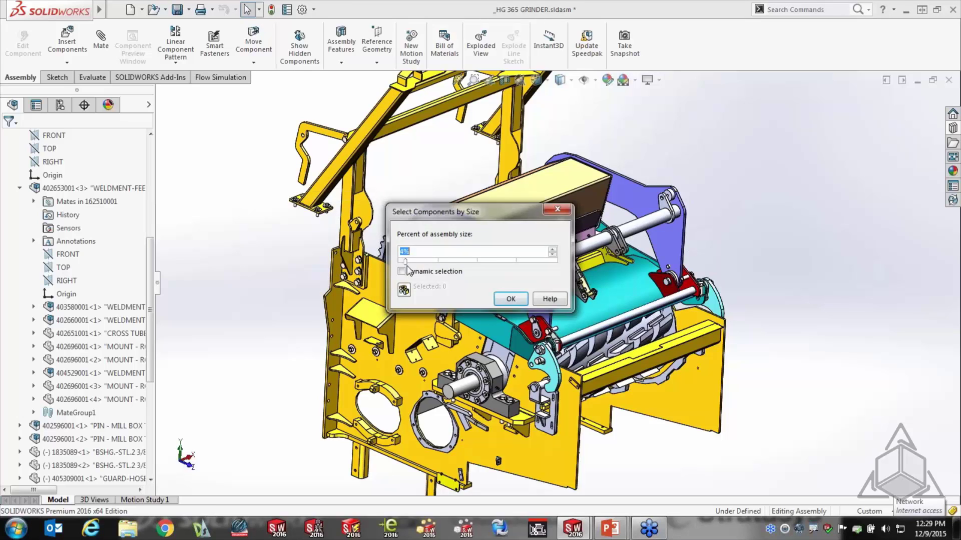
pyautogui.moveTo(406, 260)
pyautogui.mouseDown()
pyautogui.moveTo(466, 261)
pyautogui.moveTo(403, 260)
pyautogui.mouseUp()
pyautogui.click(404, 291)
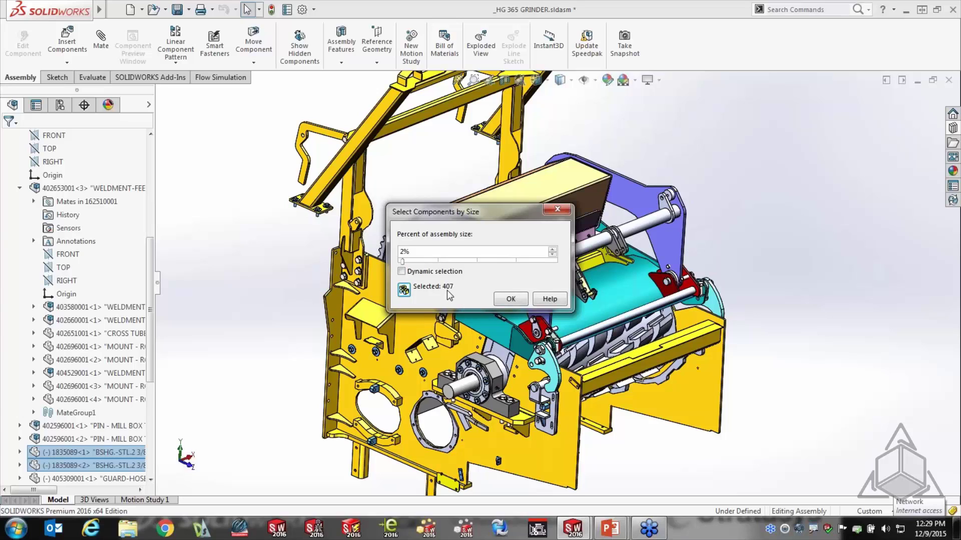
pyautogui.click(509, 299)
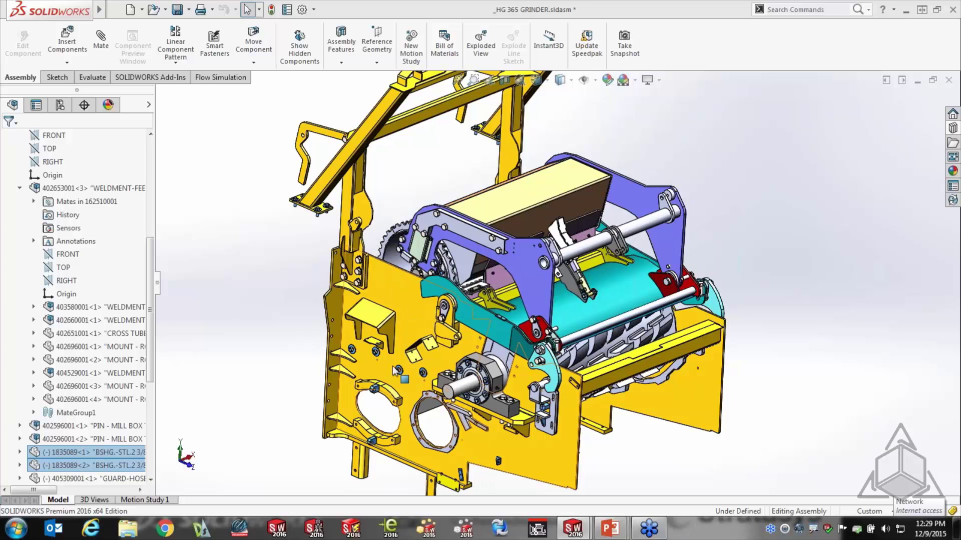
# Step: Isolate the selected small components, then exit isolation
pyautogui.rightClick(734, 168)
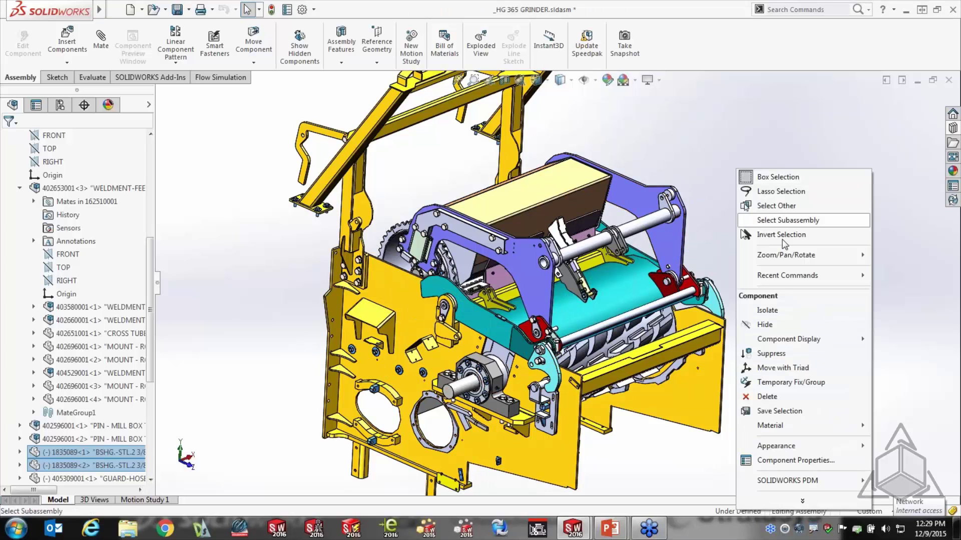
pyautogui.click(767, 310)
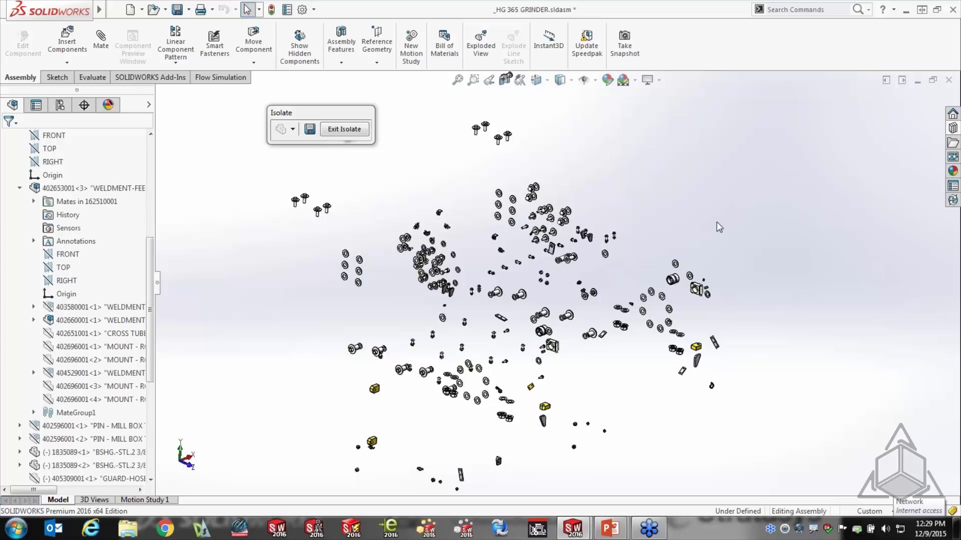
pyautogui.click(344, 129)
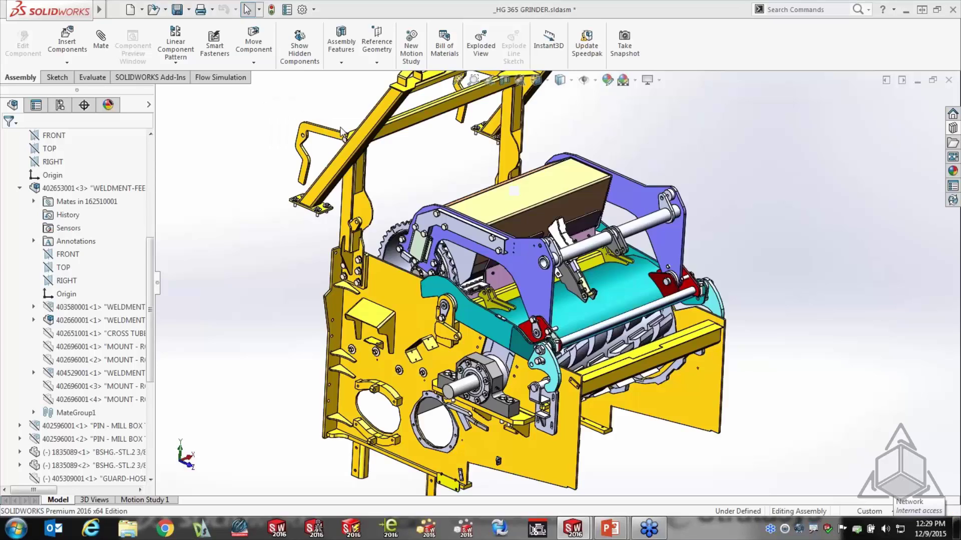
# Step: Select all Toolbox components, isolate them, then exit isolation
pyautogui.click(259, 9)
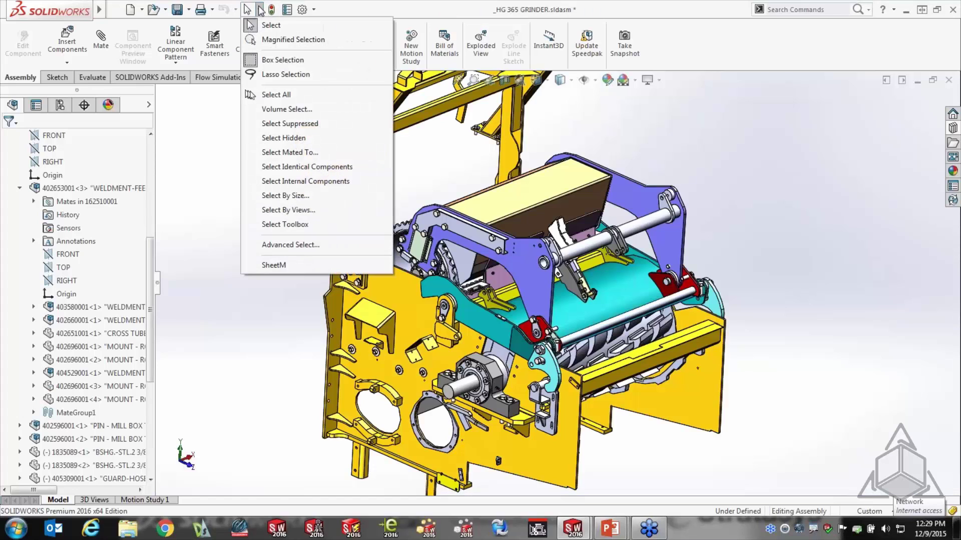
pyautogui.click(287, 225)
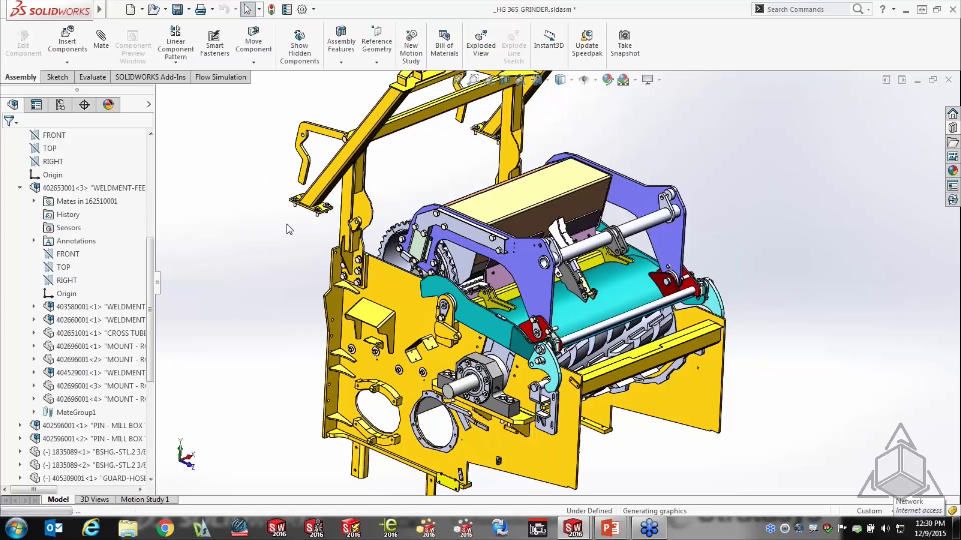
pyautogui.rightClick(256, 234)
pyautogui.click(219, 348)
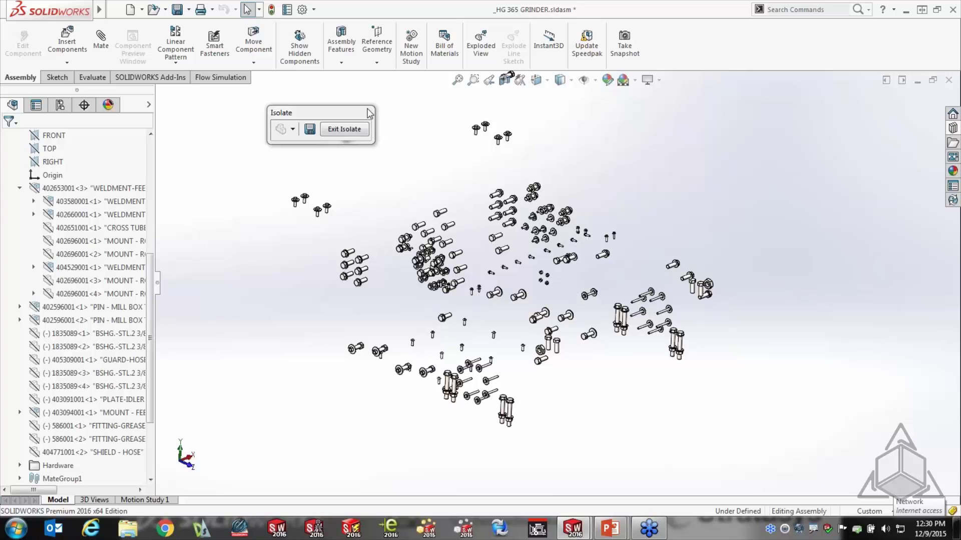
pyautogui.click(357, 131)
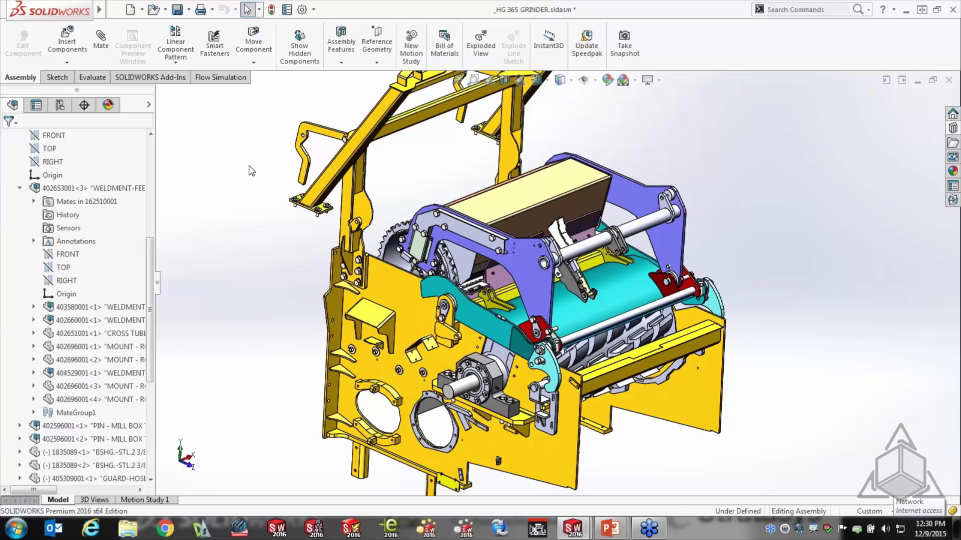
# Step: In Advanced Select, apply the criterion File Type = SheetMetal Part
pyautogui.click(260, 10)
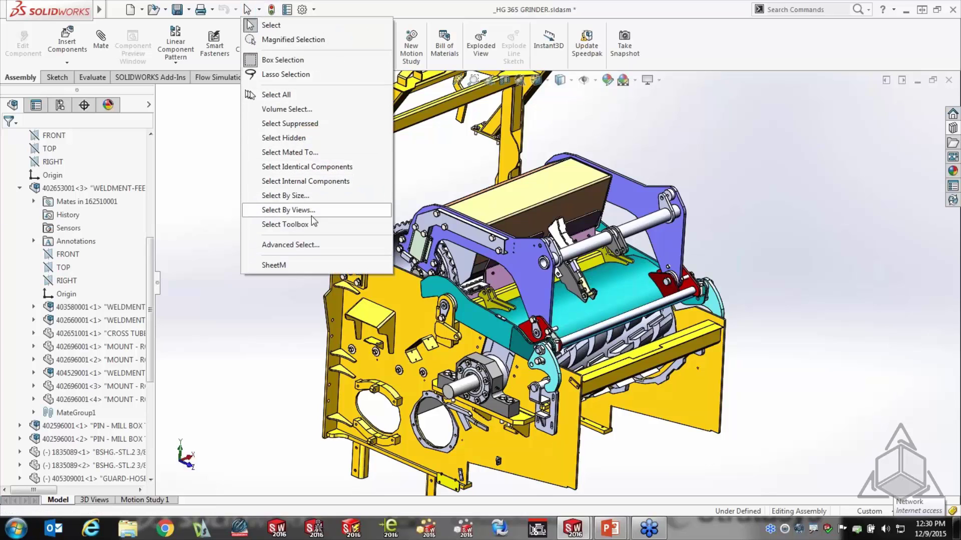
pyautogui.click(304, 246)
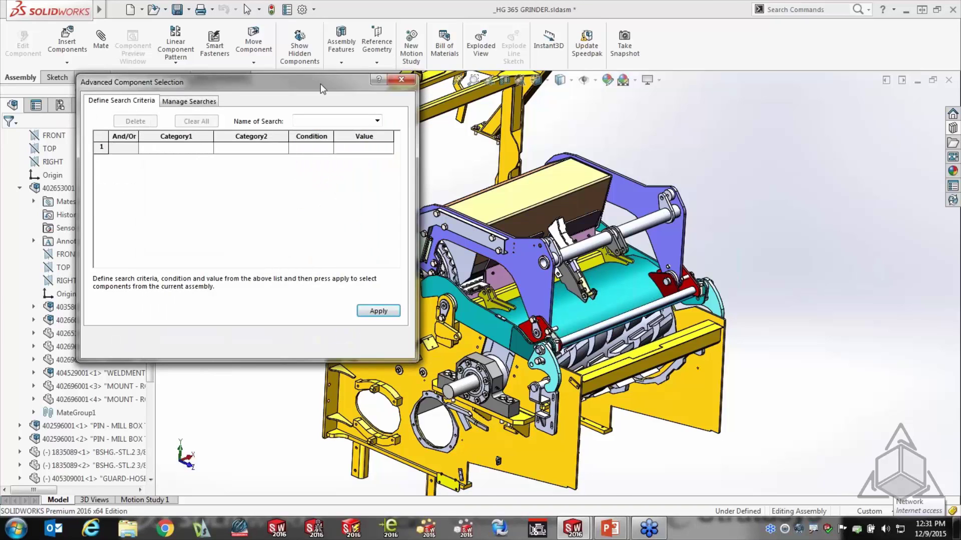
pyautogui.moveTo(320, 83); pyautogui.dragTo(486, 98)
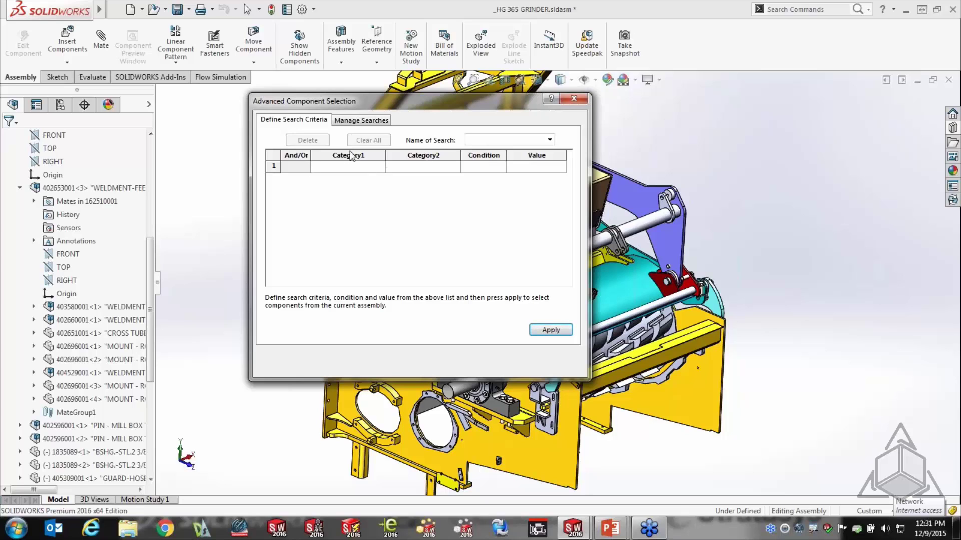
pyautogui.click(382, 167)
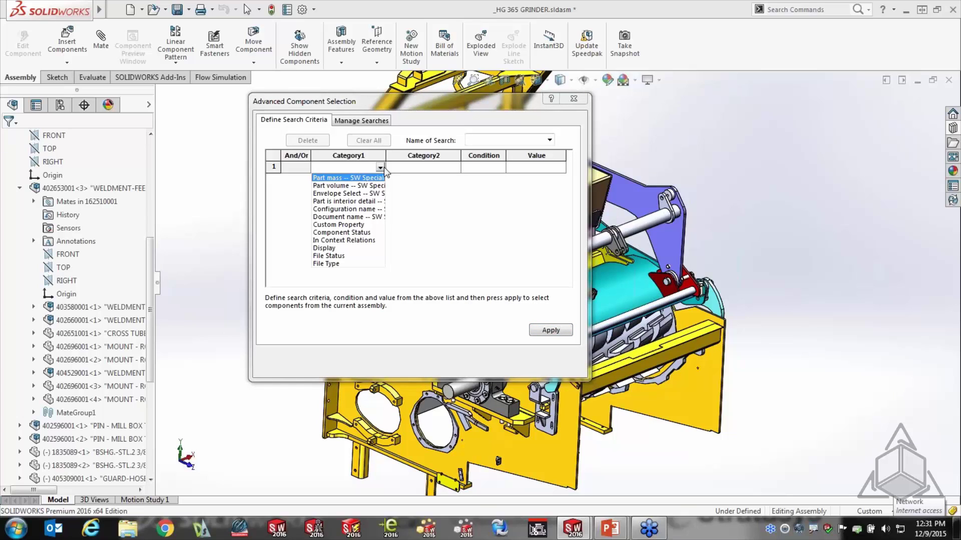
pyautogui.click(329, 263)
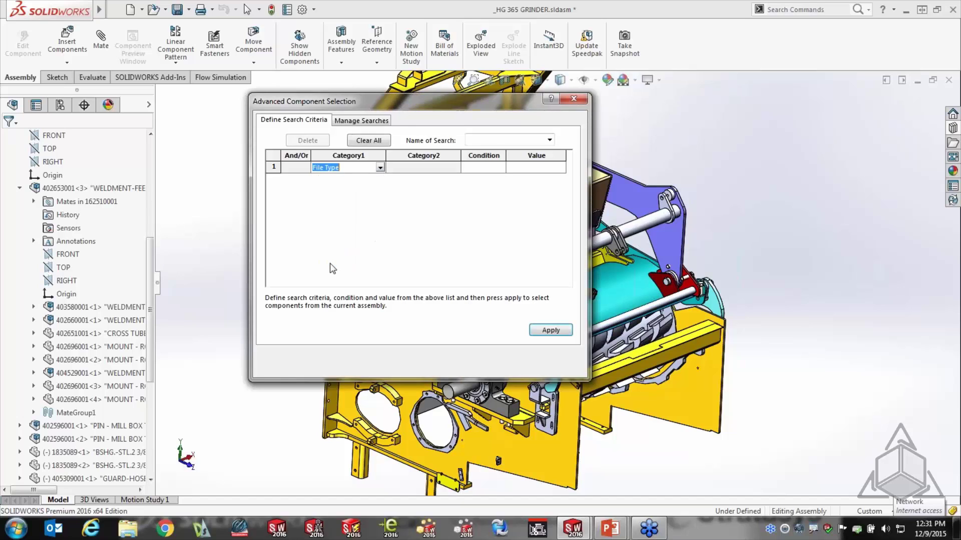
pyautogui.click(503, 169)
pyautogui.click(477, 178)
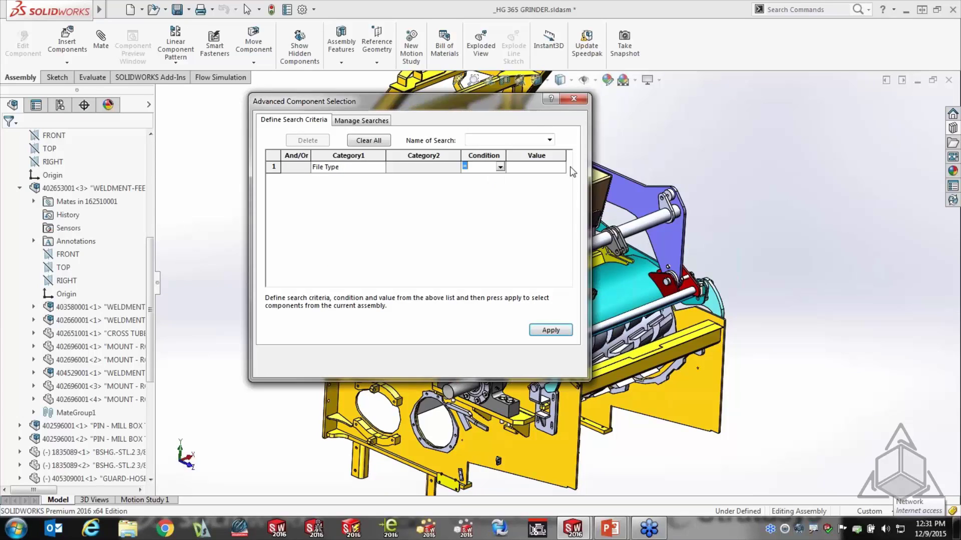
pyautogui.click(560, 168)
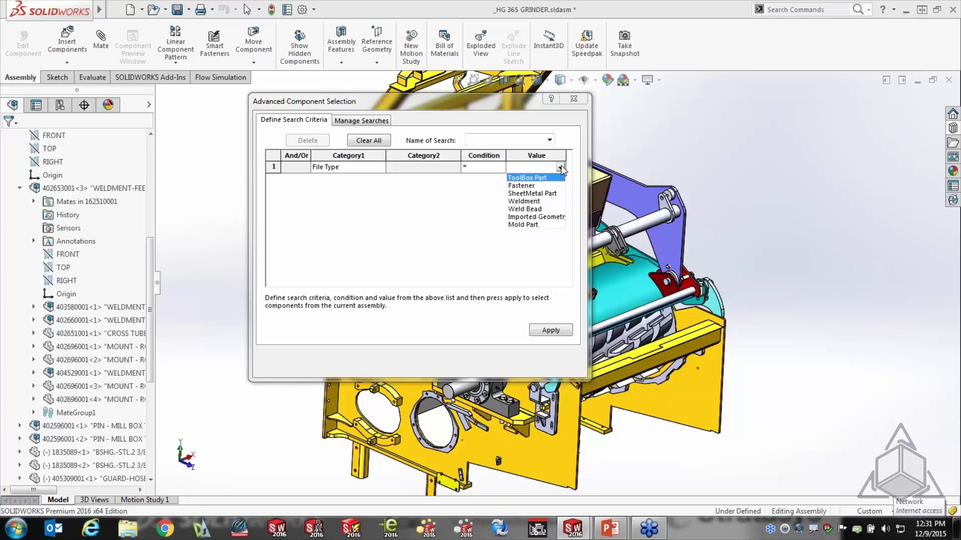
pyautogui.click(532, 194)
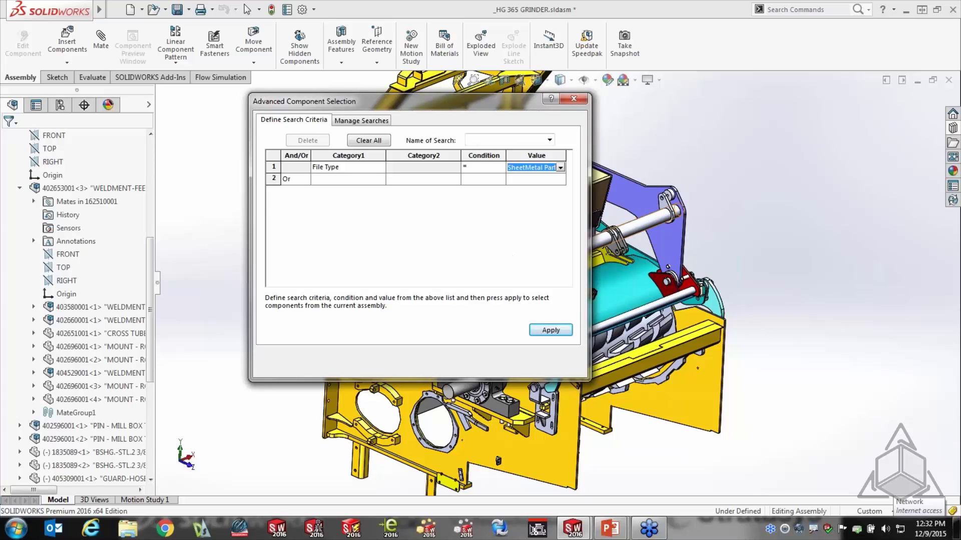
pyautogui.click(553, 332)
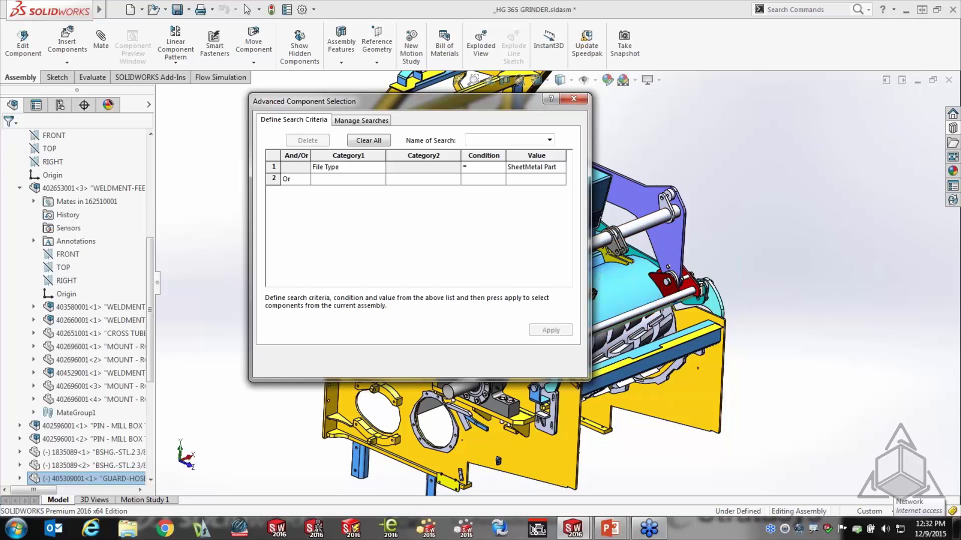
pyautogui.moveTo(456, 100); pyautogui.dragTo(332, 107)
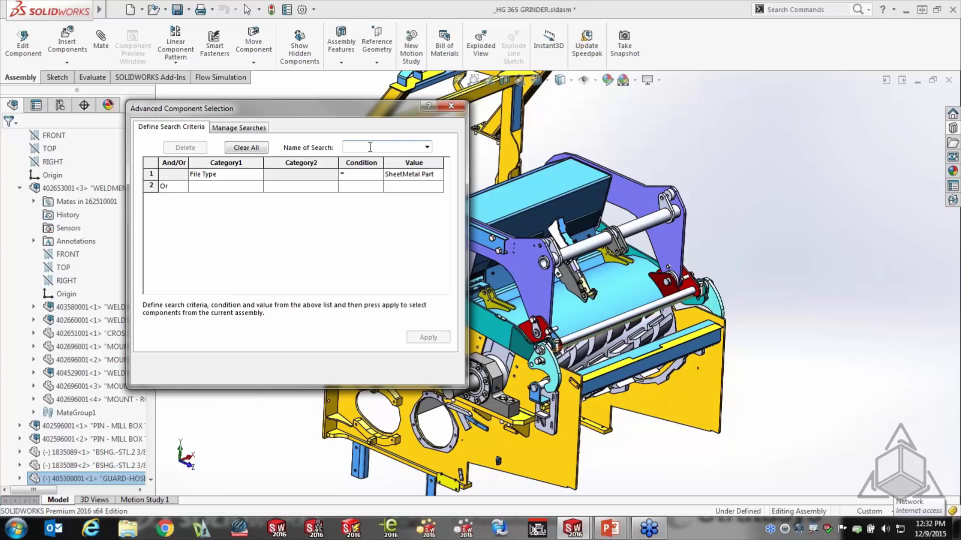
# Step: Save the search as SM and make it a favourite in place of SheetM
pyautogui.write('SM')
pyautogui.click(445, 149)
pyautogui.click(242, 128)
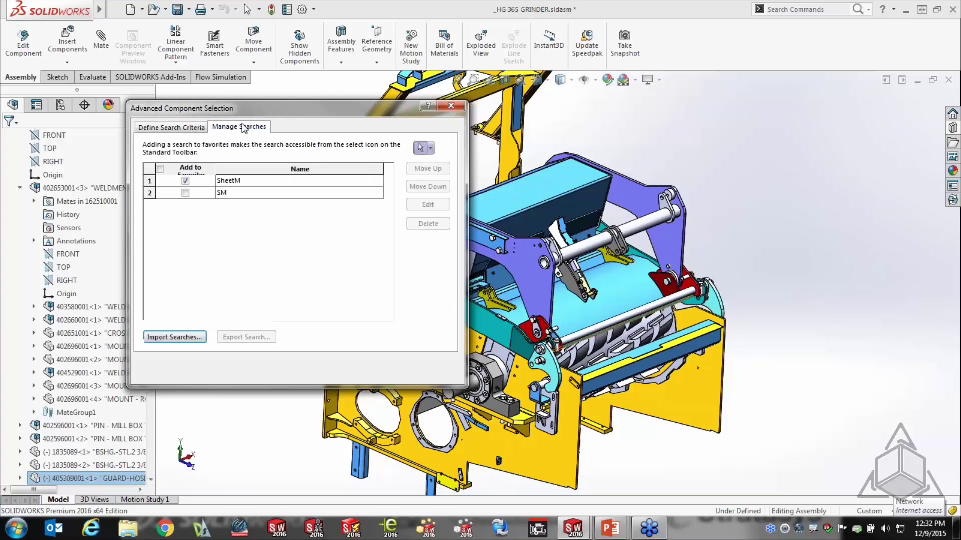
pyautogui.click(186, 181)
pyautogui.click(186, 193)
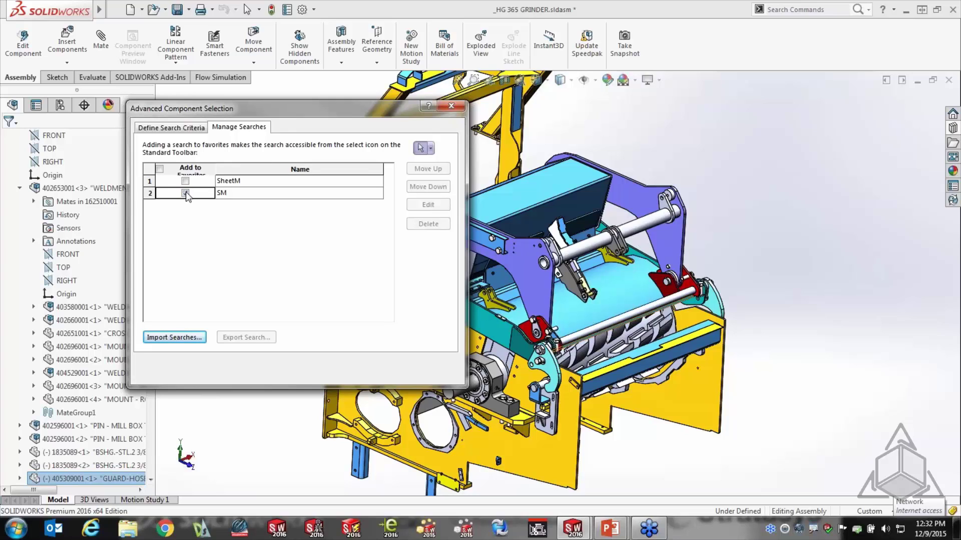
# Step: Close Advanced Select and run the SM search from the selection methods
pyautogui.click(451, 106)
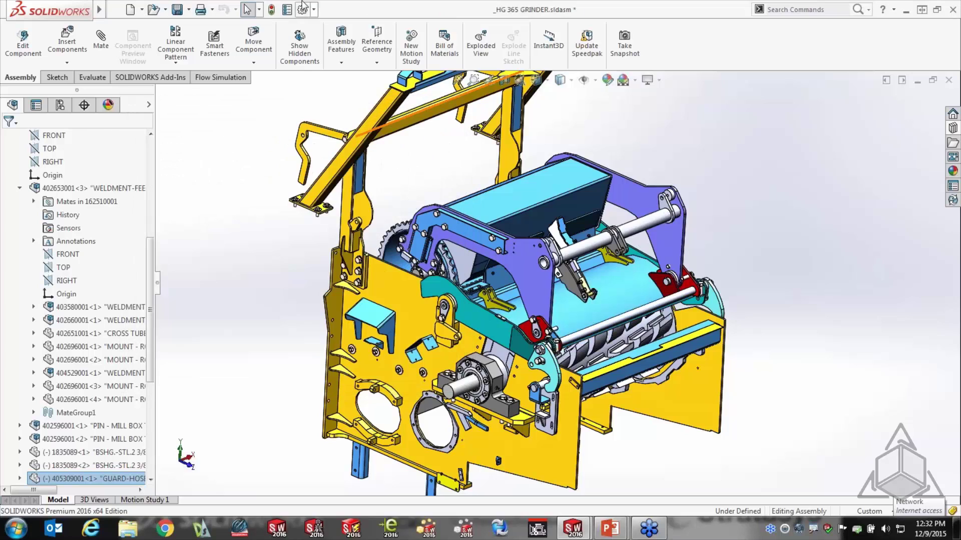
pyautogui.click(258, 9)
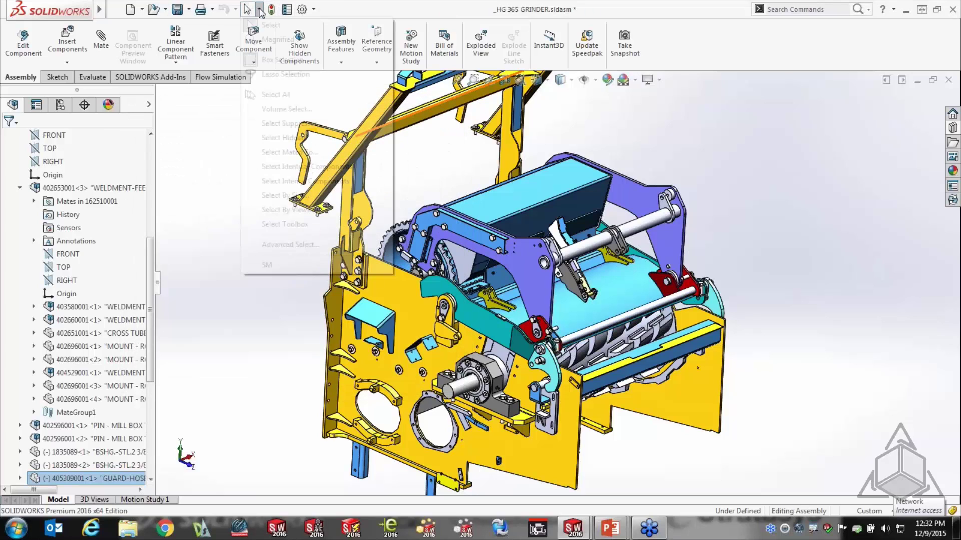
pyautogui.click(277, 268)
# Step: Isolate the sheet metal parts found by SM, then exit isolation
pyautogui.rightClick(251, 221)
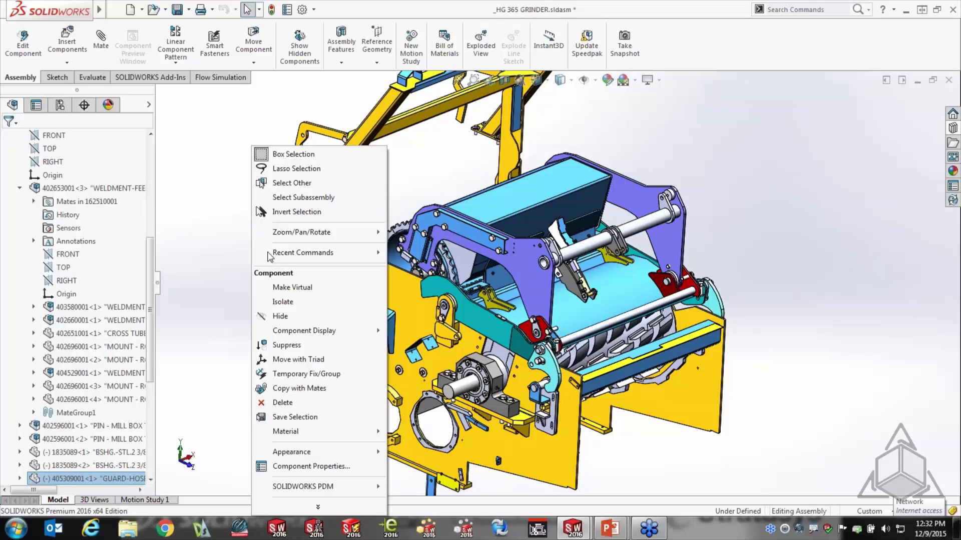
pyautogui.click(285, 302)
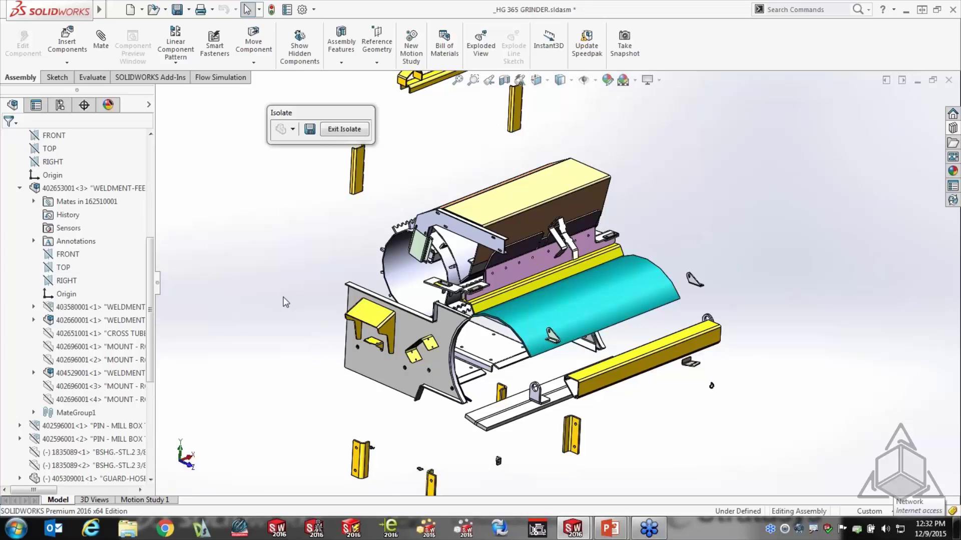
pyautogui.click(345, 129)
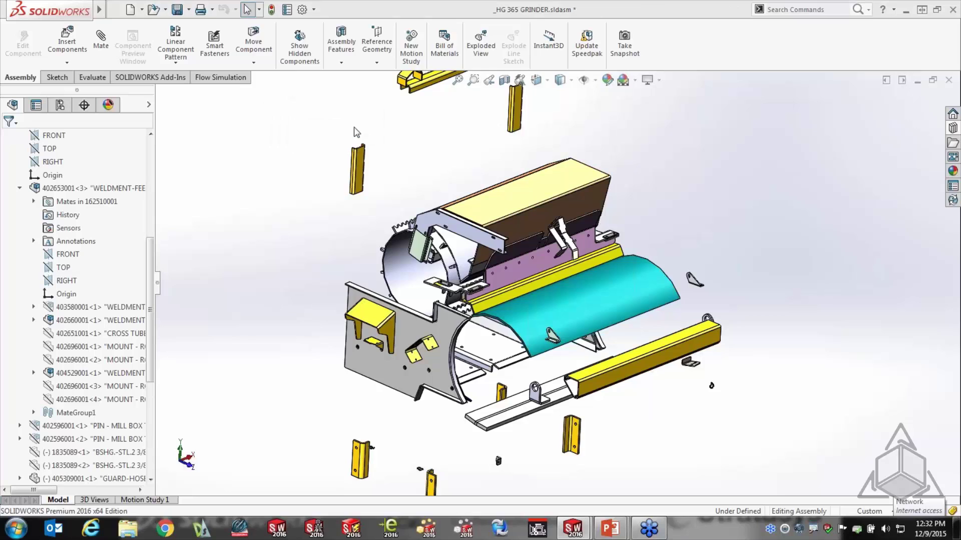
pyautogui.click(260, 9)
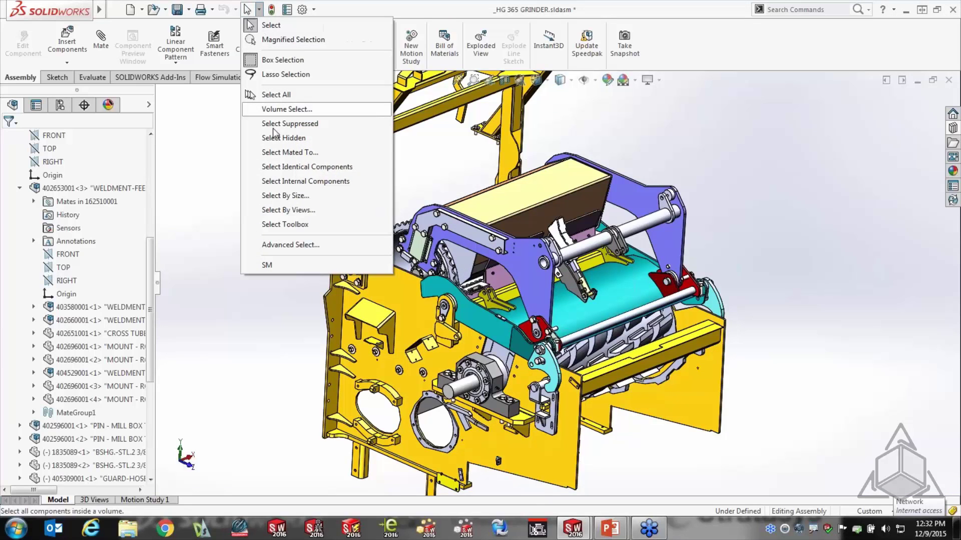
# Step: Open Advanced Component Selection, glance at saved searches, and set Category1 to Part mass
pyautogui.click(294, 246)
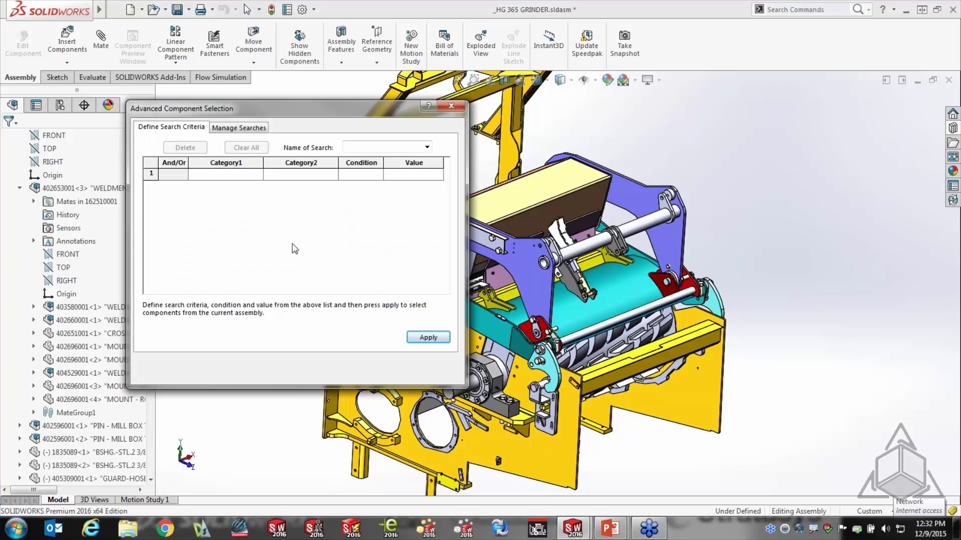
pyautogui.click(250, 129)
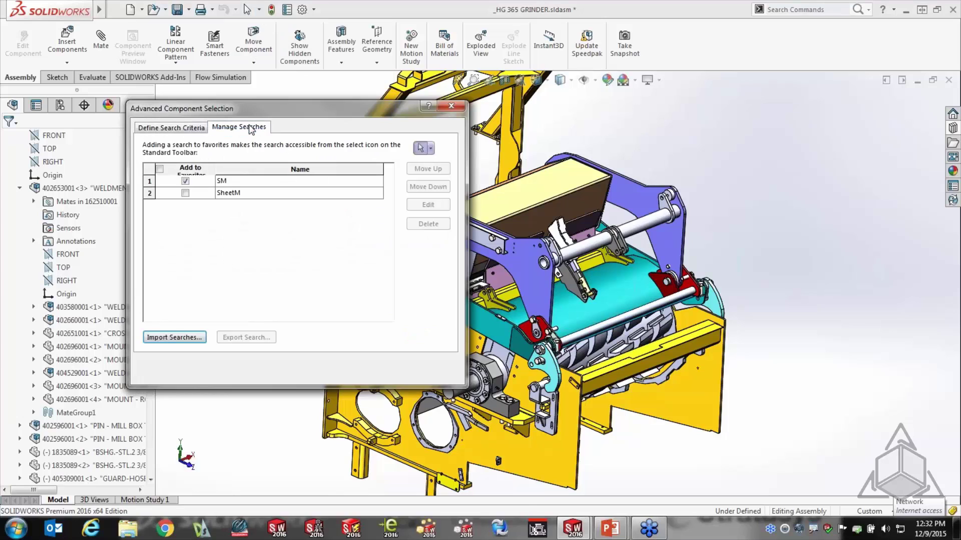
pyautogui.click(201, 130)
pyautogui.click(259, 174)
pyautogui.click(257, 174)
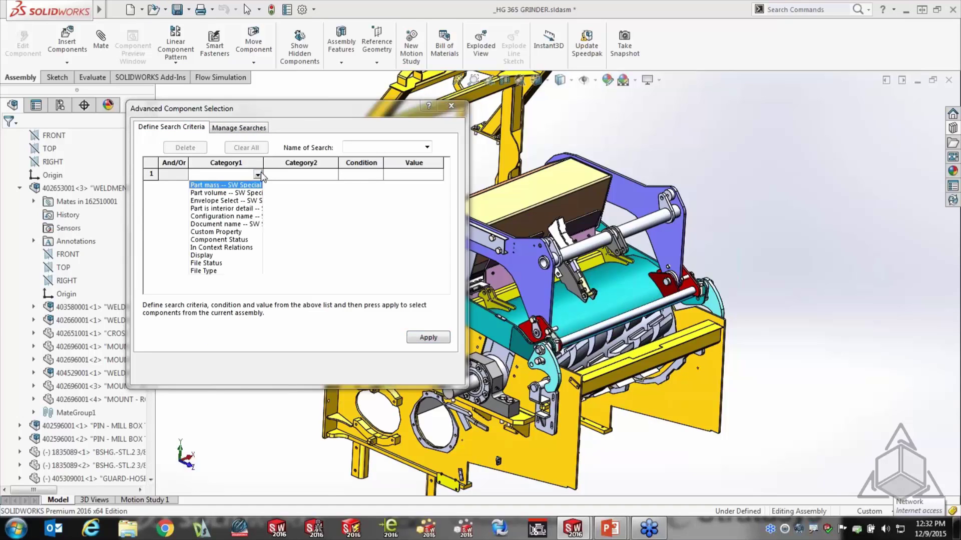
pyautogui.click(221, 185)
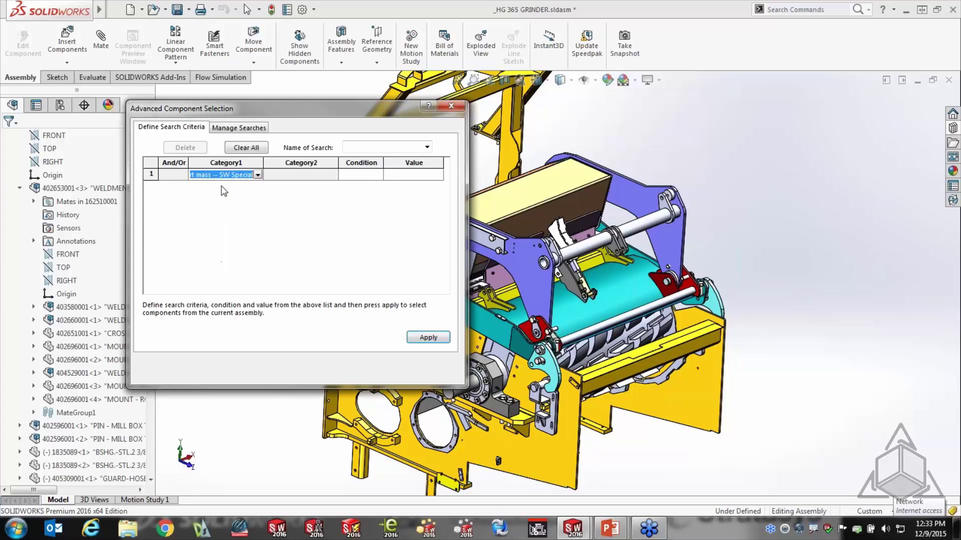
# Step: Check the condition list, then switch Category1 to Envelope Select -- SW Special
pyautogui.click(383, 179)
pyautogui.click(377, 174)
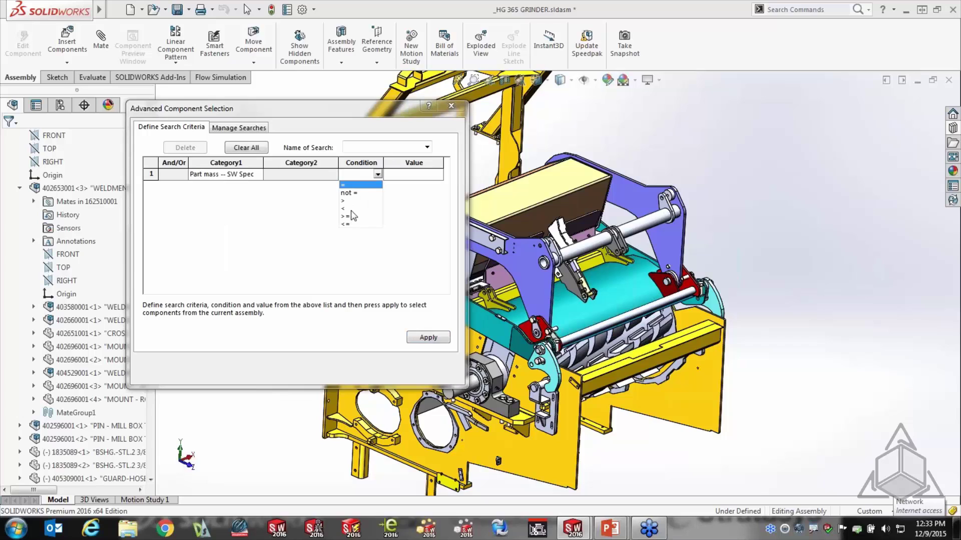
pyautogui.click(260, 176)
pyautogui.click(261, 176)
pyautogui.click(259, 175)
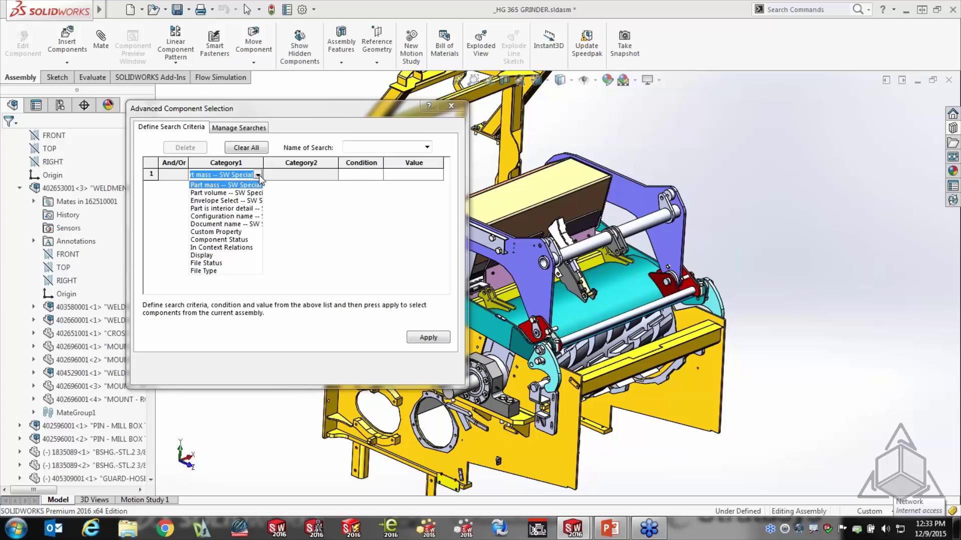
pyautogui.click(248, 201)
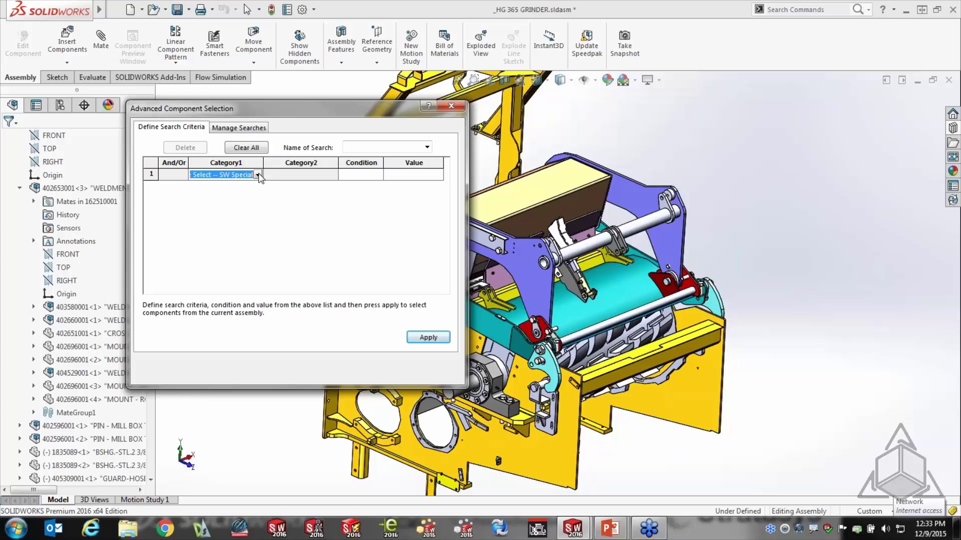
pyautogui.click(258, 174)
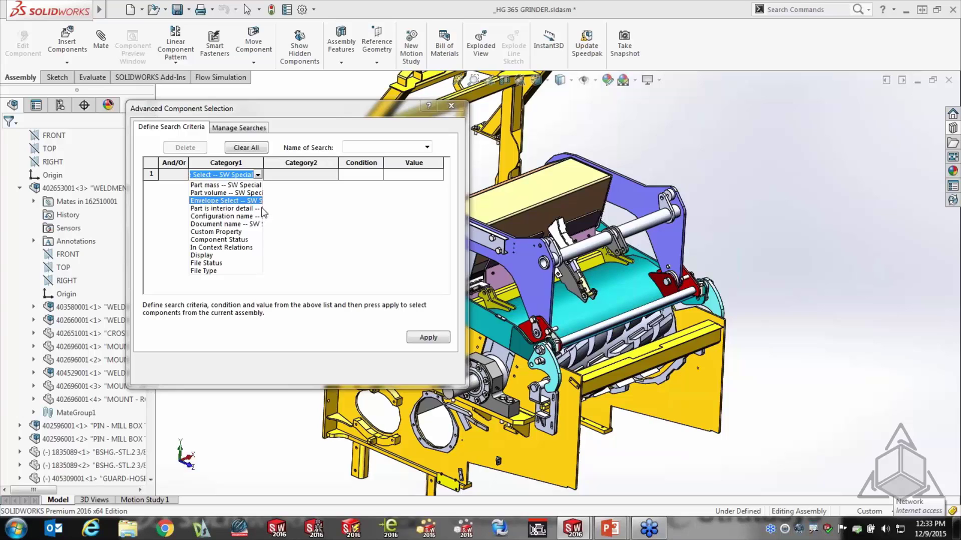
# Step: Set Category1 to Custom Property and browse the custom property fields in Category2
pyautogui.click(219, 233)
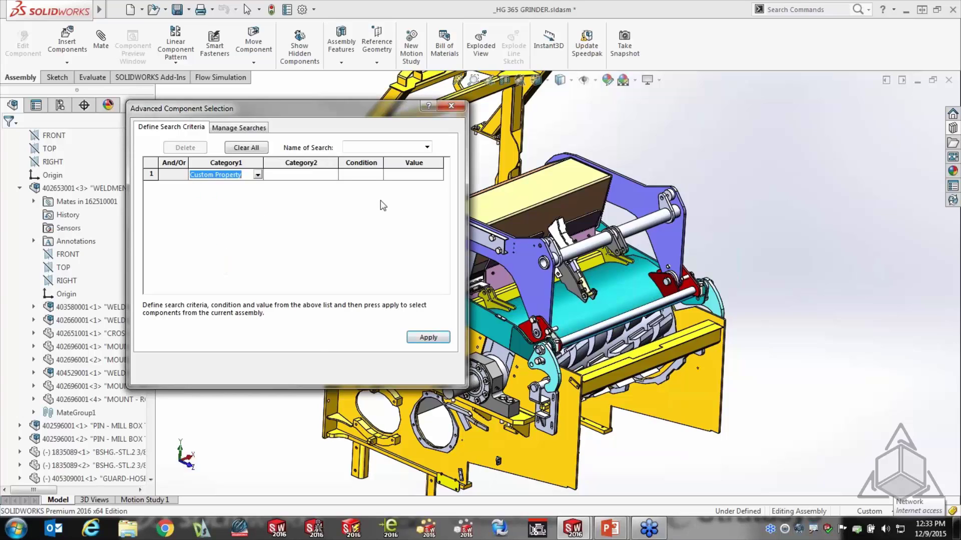
pyautogui.click(380, 174)
pyautogui.click(300, 175)
pyautogui.click(300, 174)
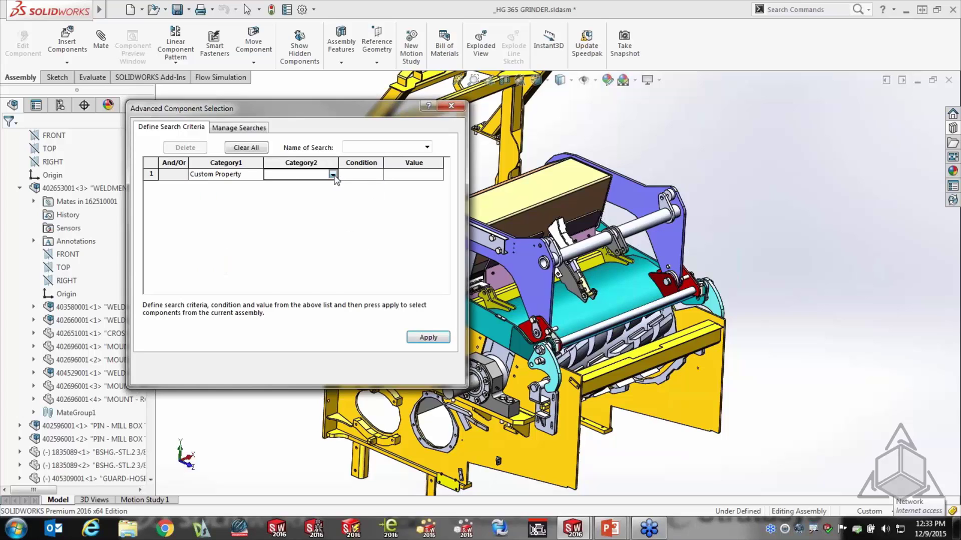
pyautogui.click(333, 174)
pyautogui.moveTo(334, 196)
pyautogui.mouseDown()
pyautogui.moveTo(333, 253)
pyautogui.moveTo(335, 189)
pyautogui.mouseUp()
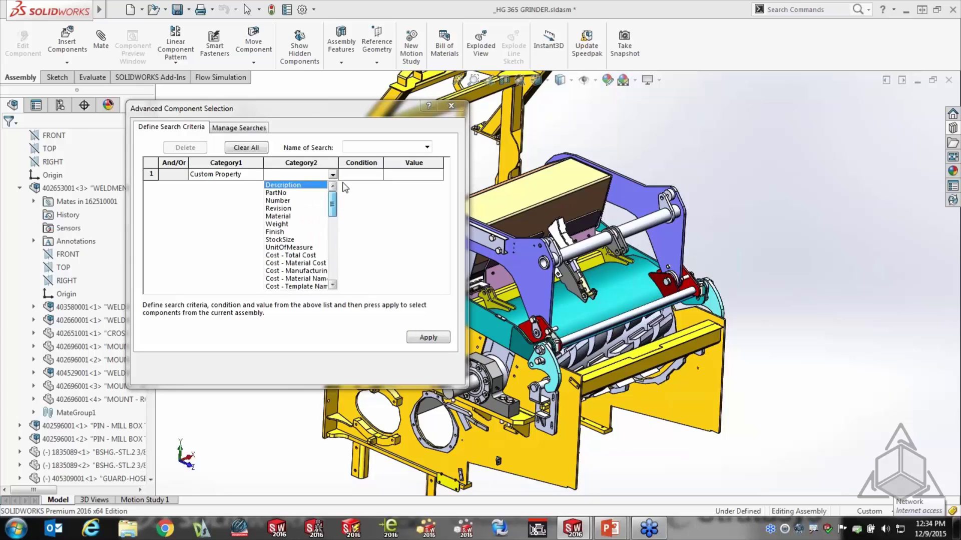
# Step: Switch Category1 to Component Status with an = condition, reviewing the status values without choosing one
pyautogui.click(393, 205)
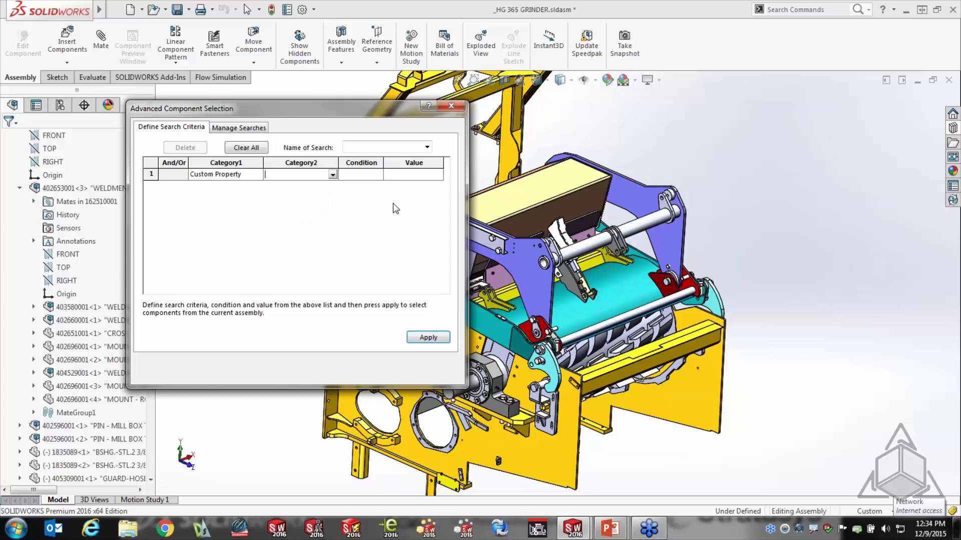
pyautogui.click(259, 175)
pyautogui.click(259, 175)
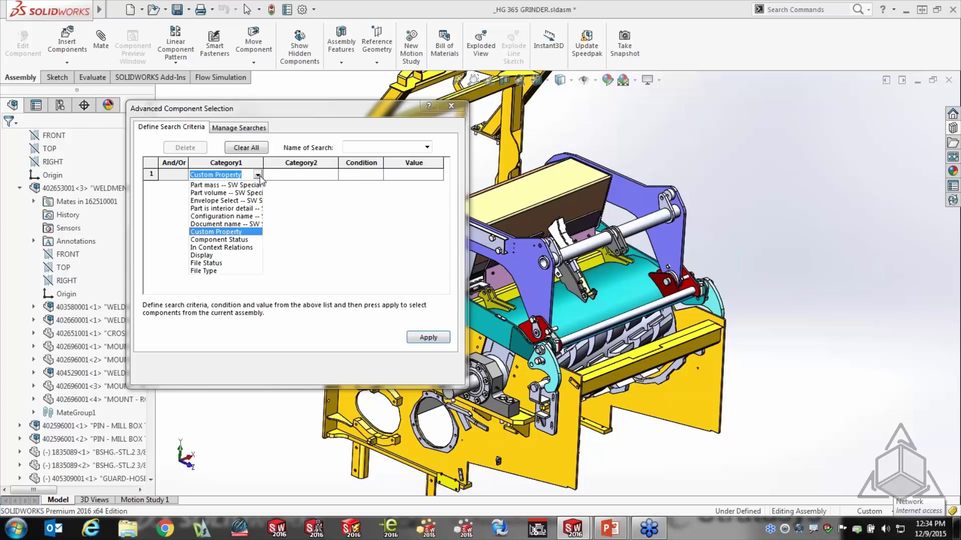
pyautogui.click(233, 240)
pyautogui.click(377, 174)
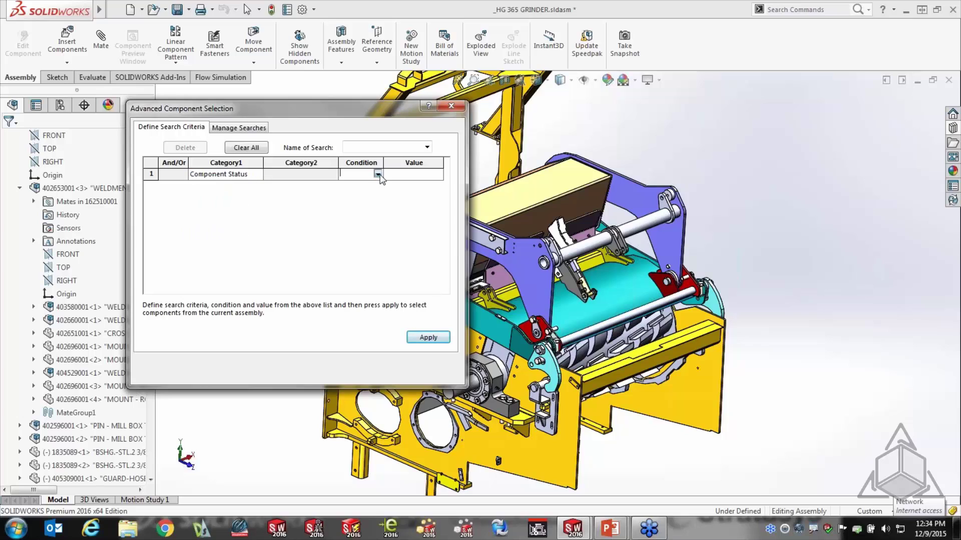
pyautogui.click(378, 174)
pyautogui.click(361, 185)
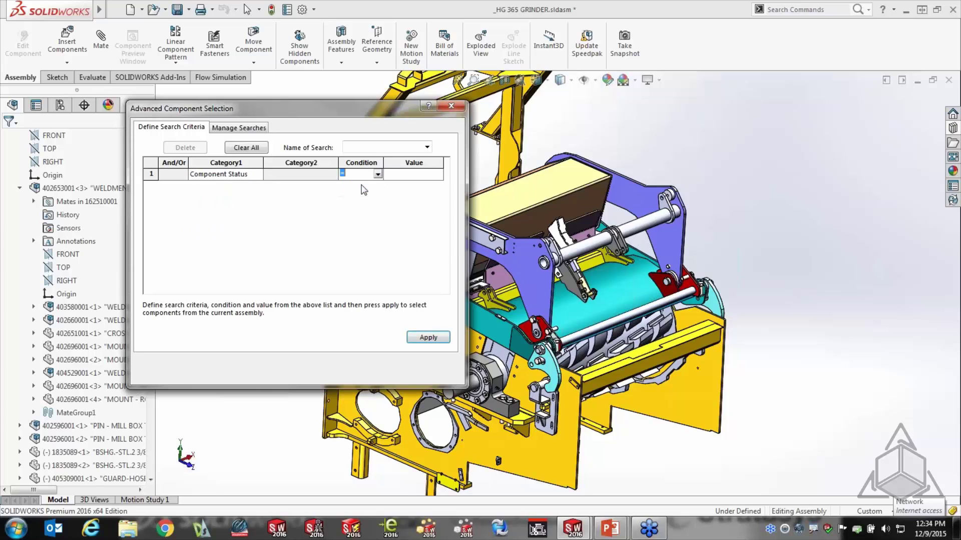
pyautogui.click(438, 175)
pyautogui.click(438, 176)
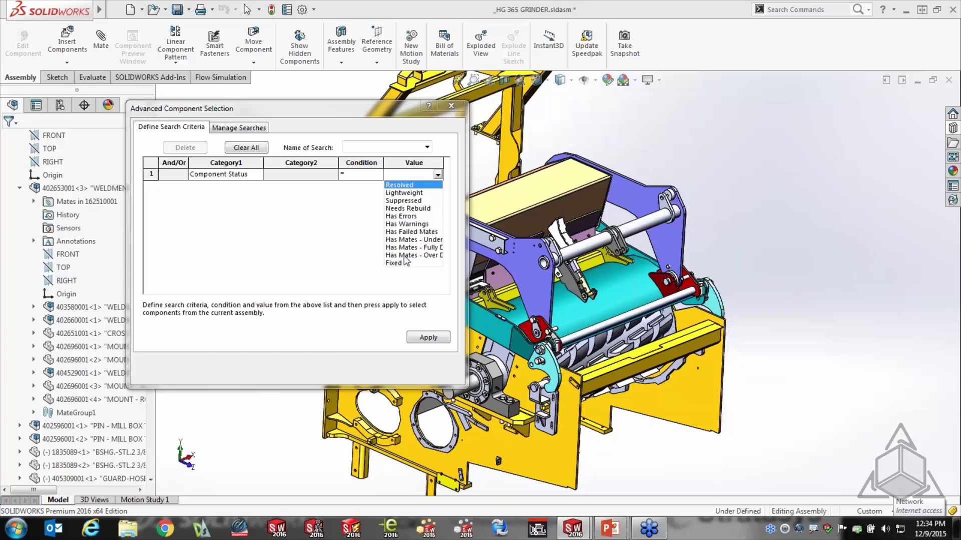
pyautogui.click(289, 221)
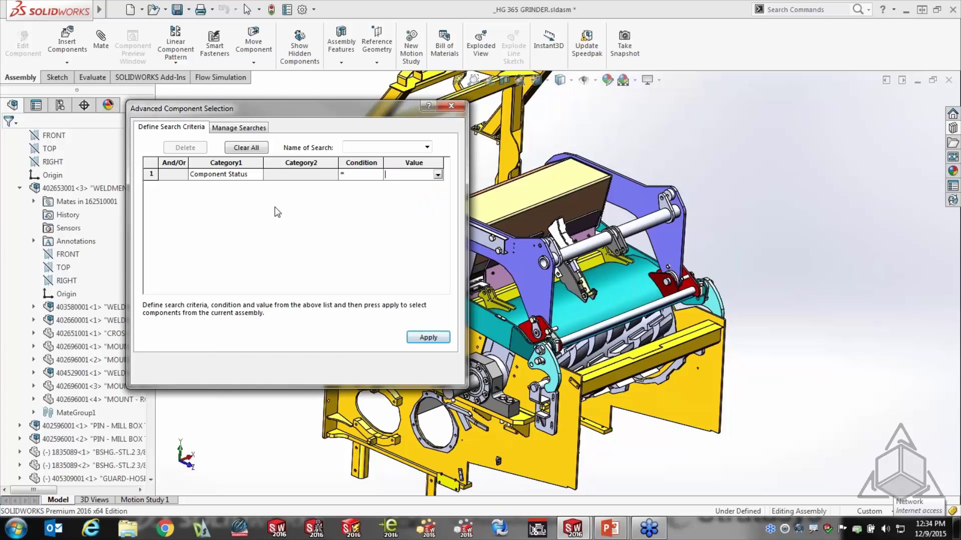
pyautogui.click(257, 174)
pyautogui.click(257, 174)
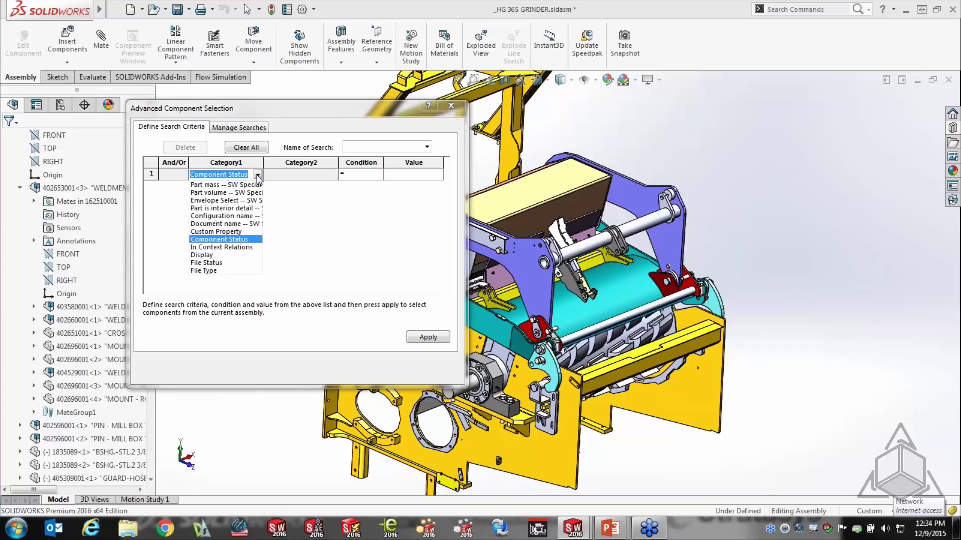
# Step: Set Category1 to In Context Relations and review its relation options
pyautogui.click(230, 248)
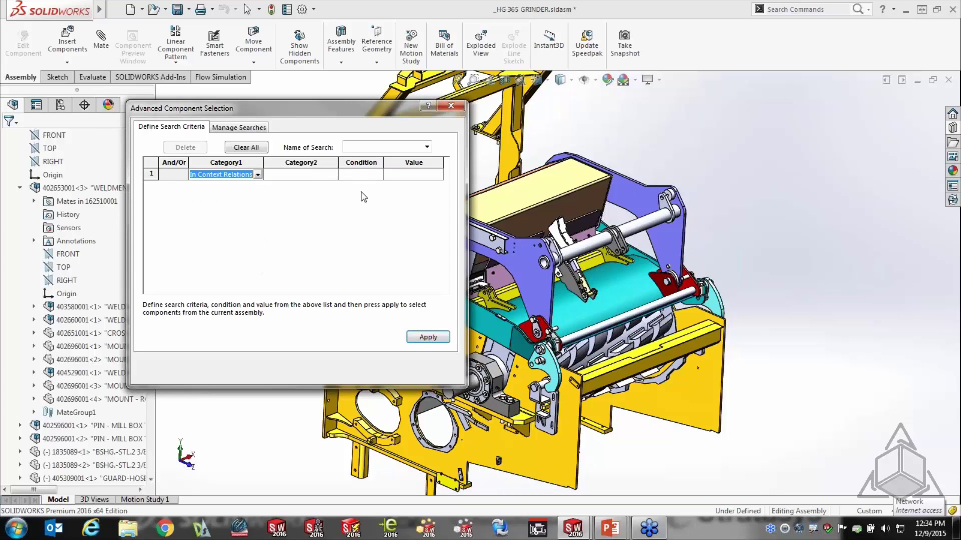
pyautogui.click(333, 175)
pyautogui.click(332, 174)
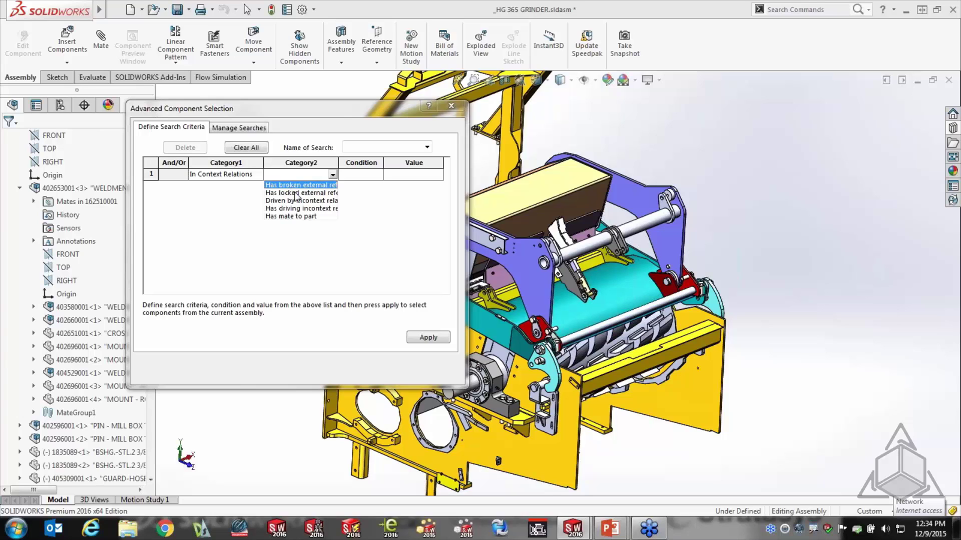
# Step: Change Category1 to Display with an equals condition and browse the display states
pyautogui.click(258, 178)
pyautogui.click(257, 177)
pyautogui.click(257, 175)
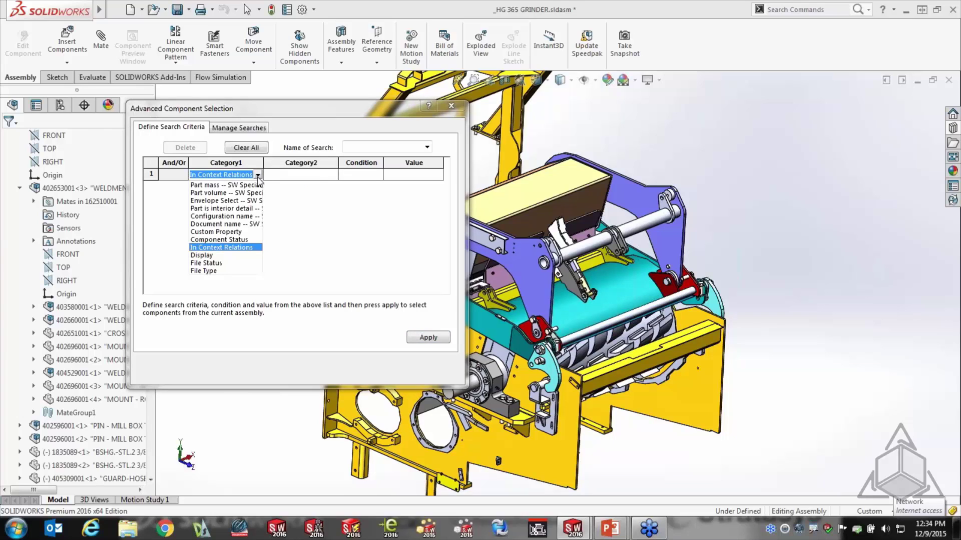
pyautogui.click(206, 256)
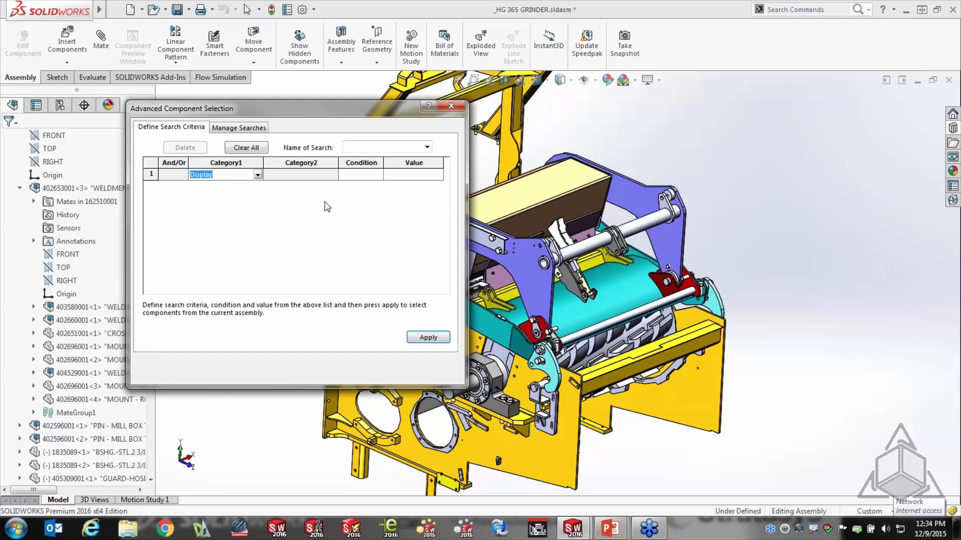
pyautogui.click(375, 176)
pyautogui.click(378, 174)
pyautogui.click(361, 189)
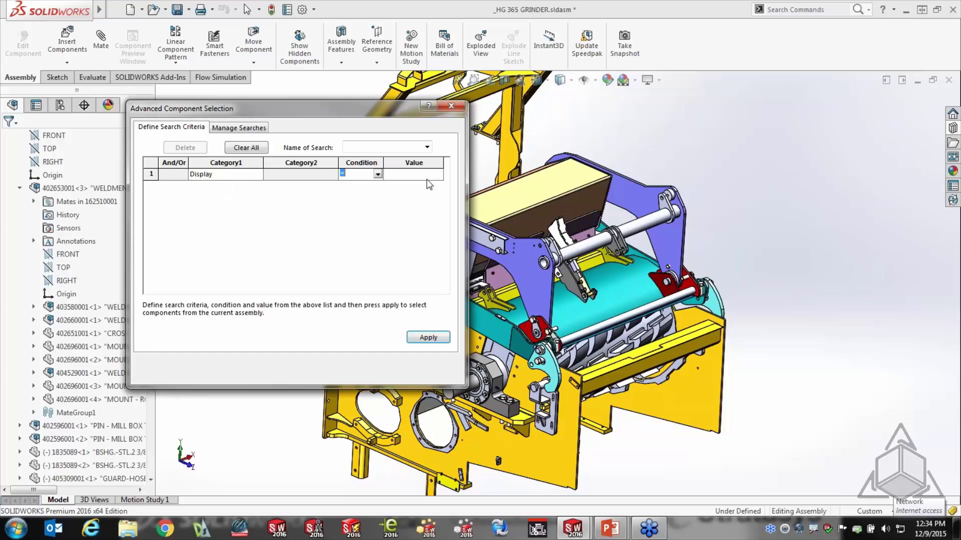
pyautogui.click(441, 178)
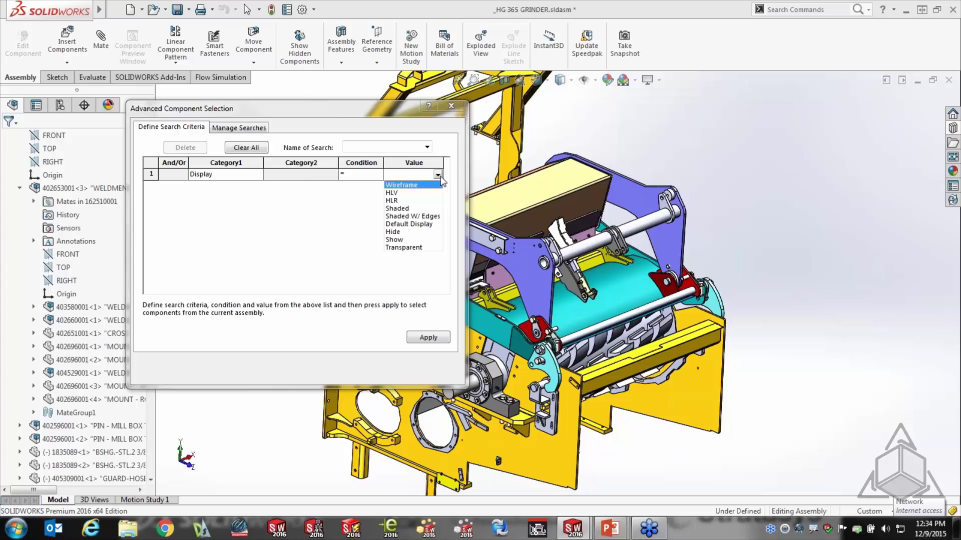
# Step: Change Category1 to File Status, keep equals, and browse the file status options
pyautogui.click(262, 177)
pyautogui.click(257, 178)
pyautogui.click(257, 176)
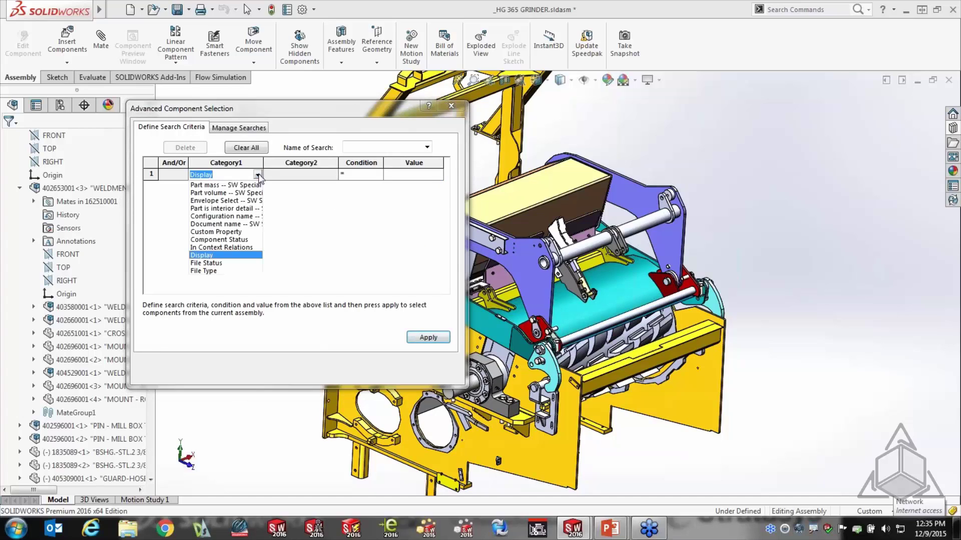
pyautogui.click(218, 263)
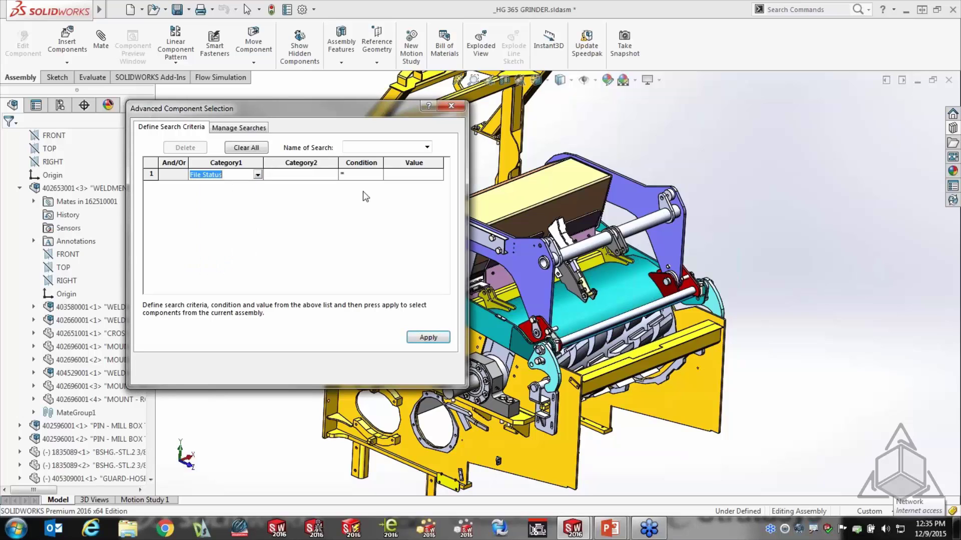
pyautogui.click(378, 175)
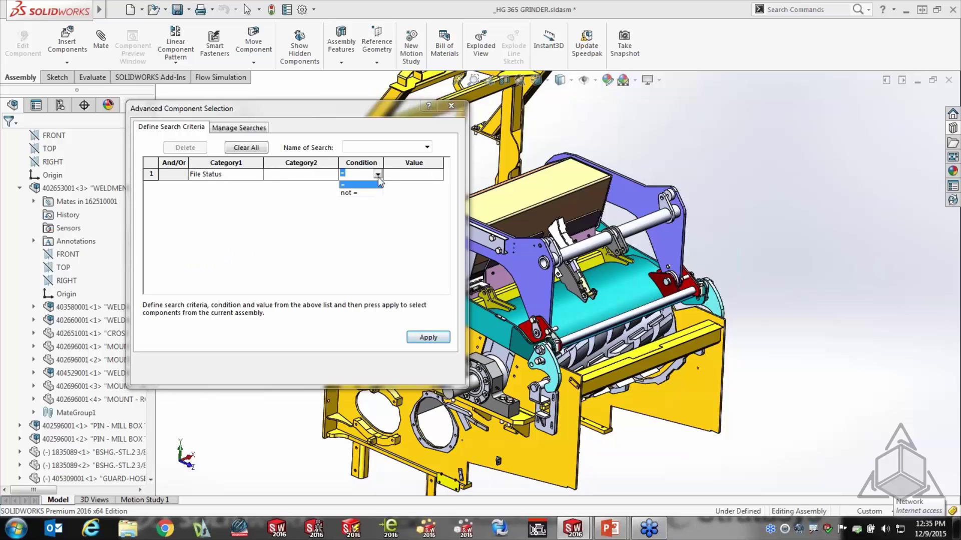
pyautogui.click(345, 184)
pyautogui.click(328, 176)
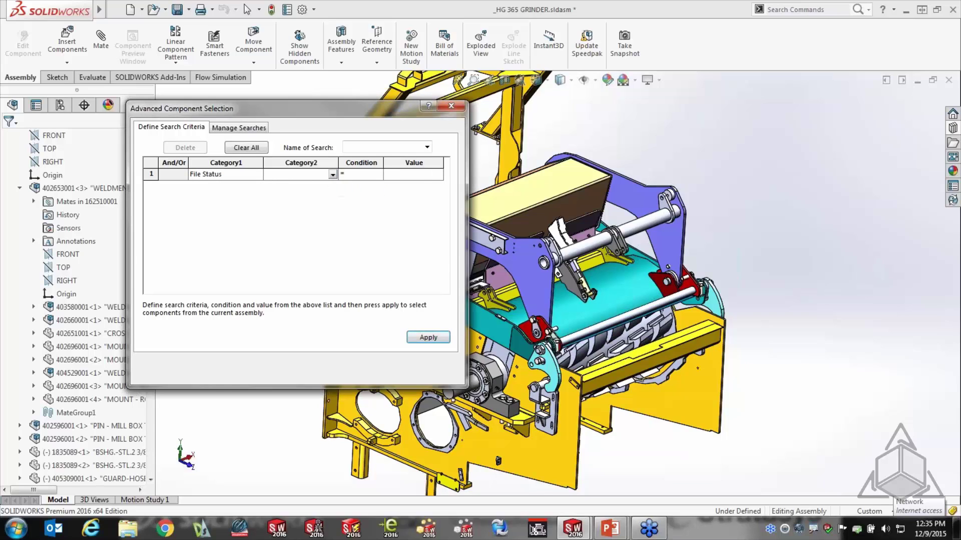
pyautogui.click(332, 175)
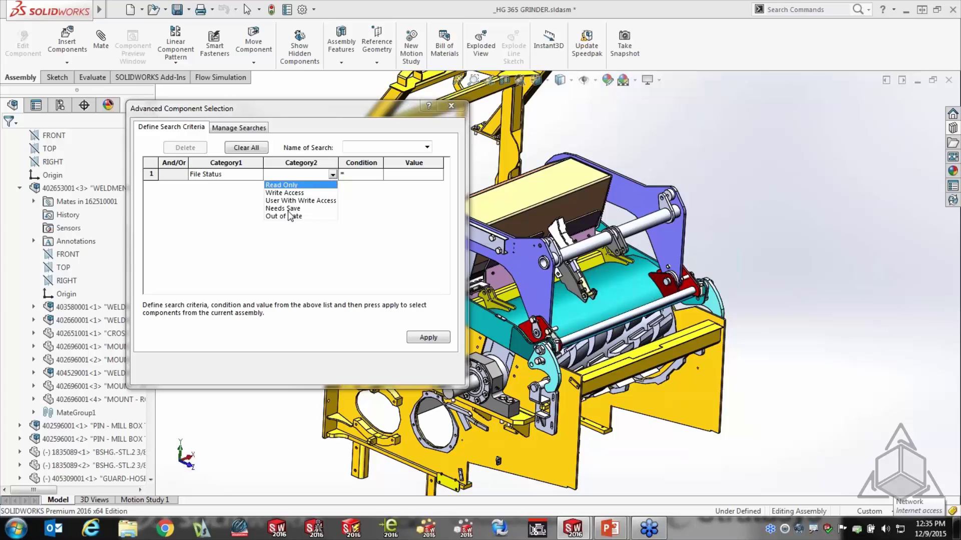
# Step: Set Category1 to File Type, then close Advanced Component Selection
pyautogui.click(252, 175)
pyautogui.click(253, 175)
pyautogui.click(257, 174)
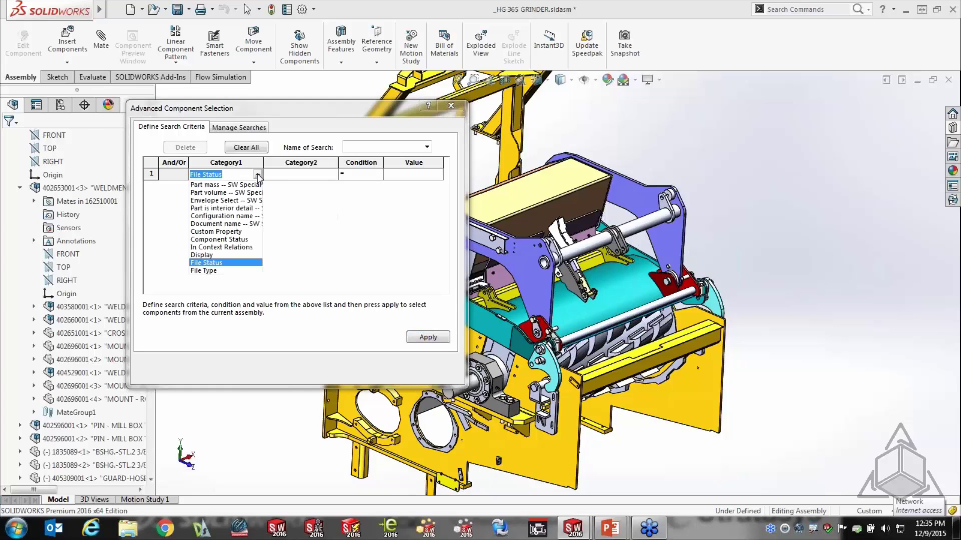
pyautogui.click(210, 271)
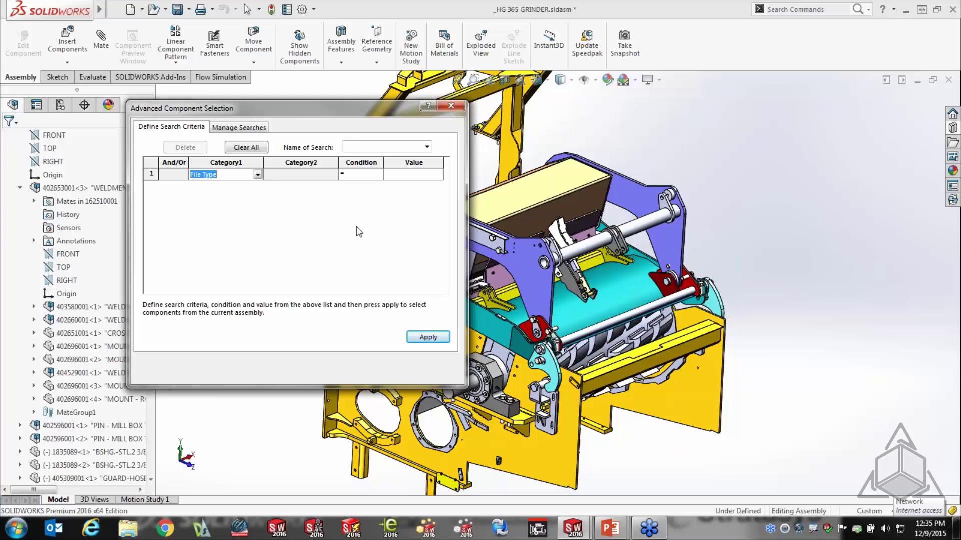
pyautogui.click(451, 106)
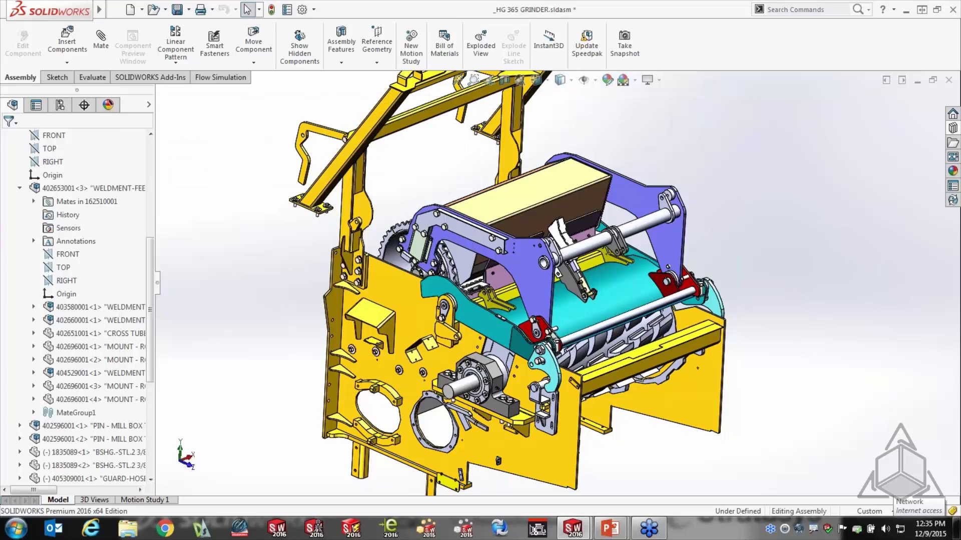